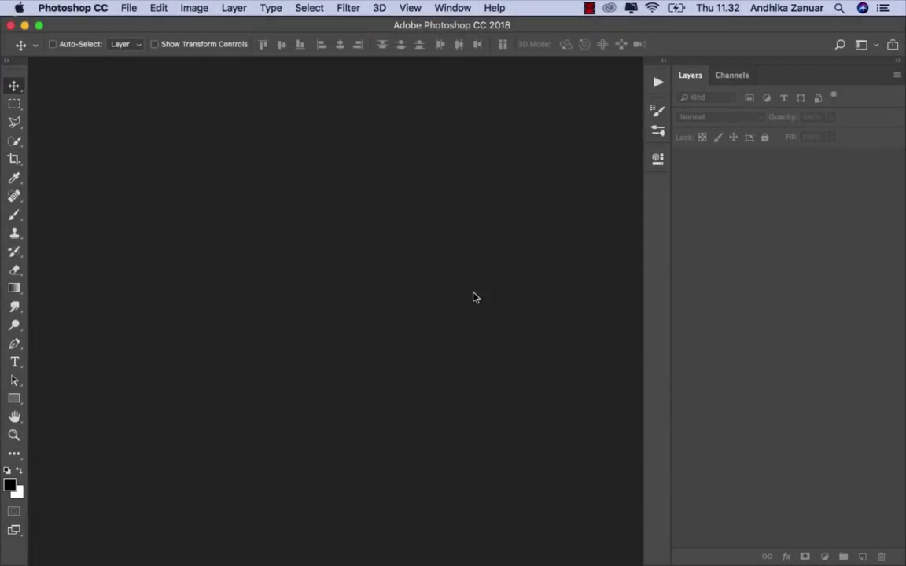
# Create a new 3000 × 2000 px, 200 ppi document with a #808080 grey background.
pyautogui.click(129, 7)
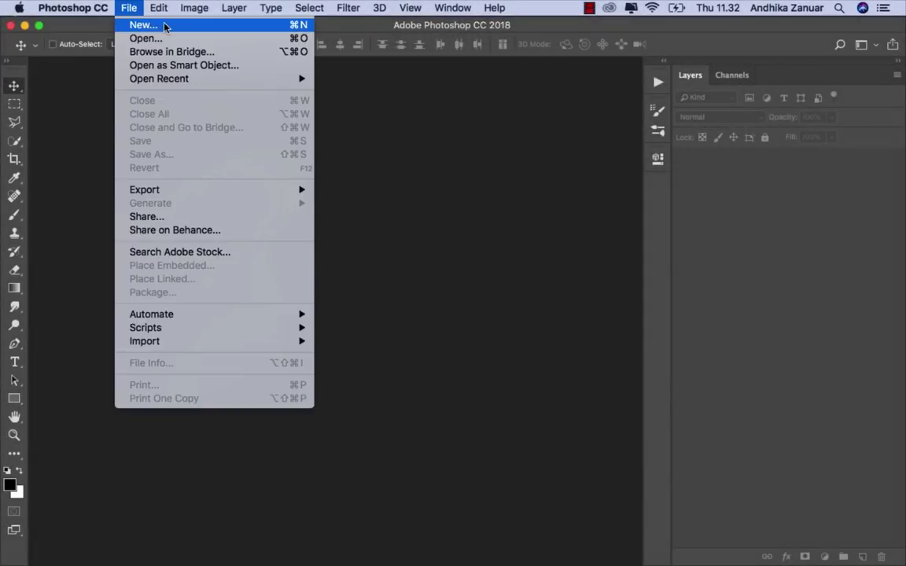
pyautogui.click(141, 24)
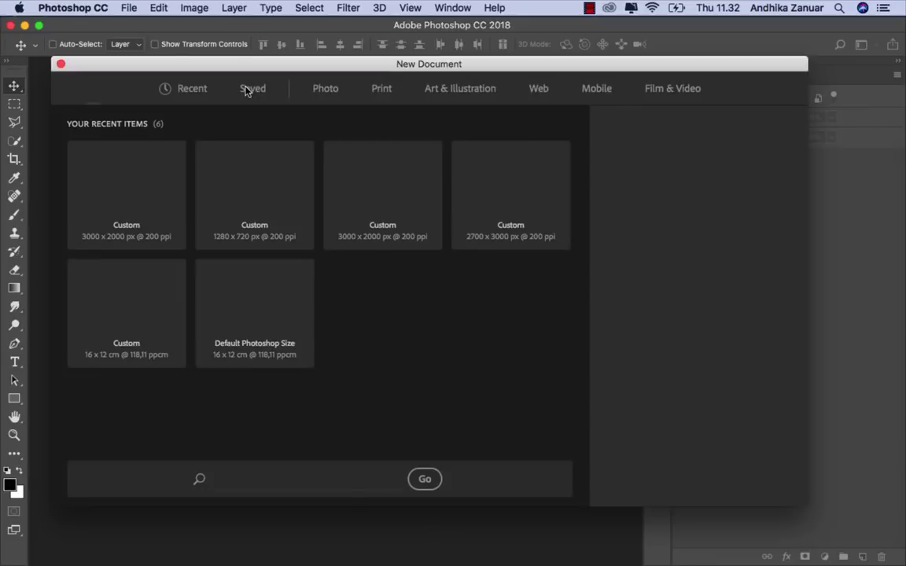
pyautogui.click(121, 209)
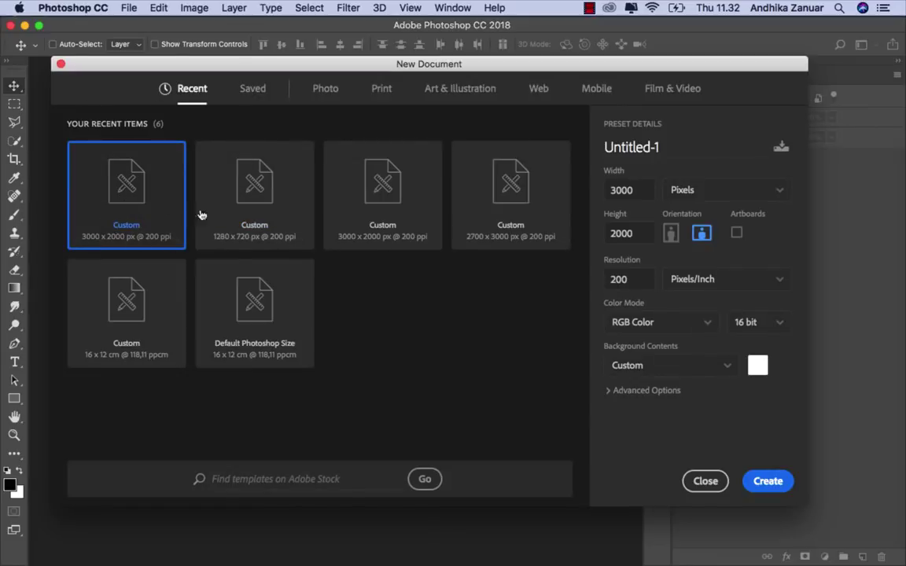
pyautogui.press('Tab')
pyautogui.press('Tab')
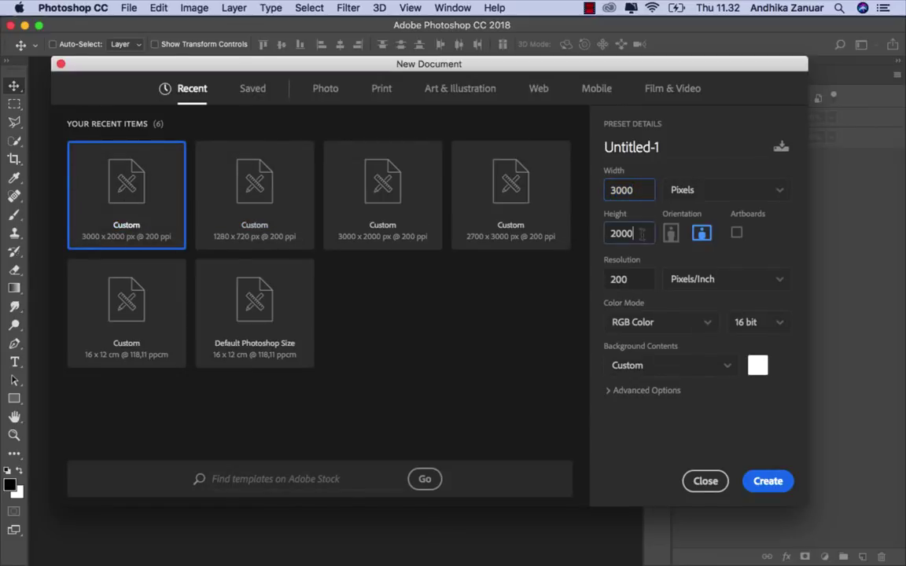
pyautogui.press('Tab')
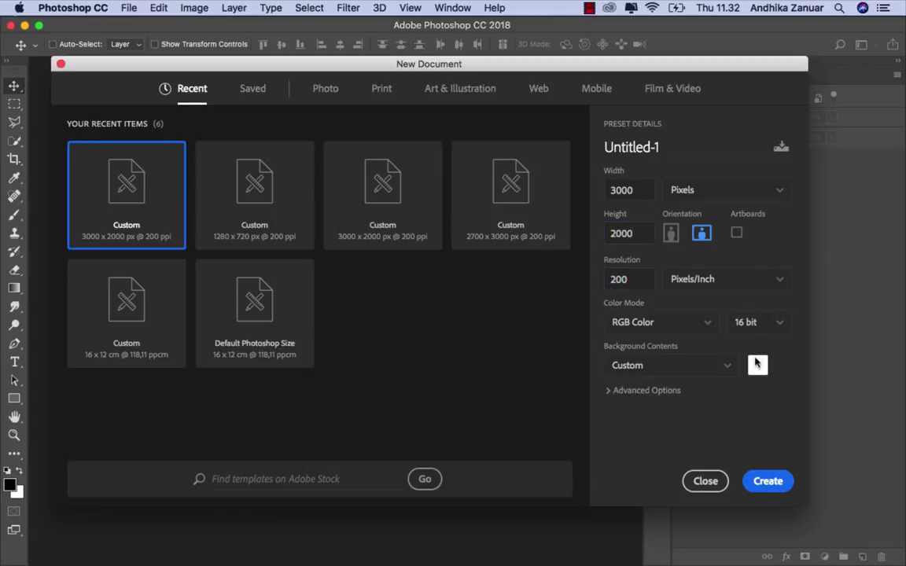
pyautogui.click(756, 365)
pyautogui.moveTo(507, 401); pyautogui.dragTo(459, 357)
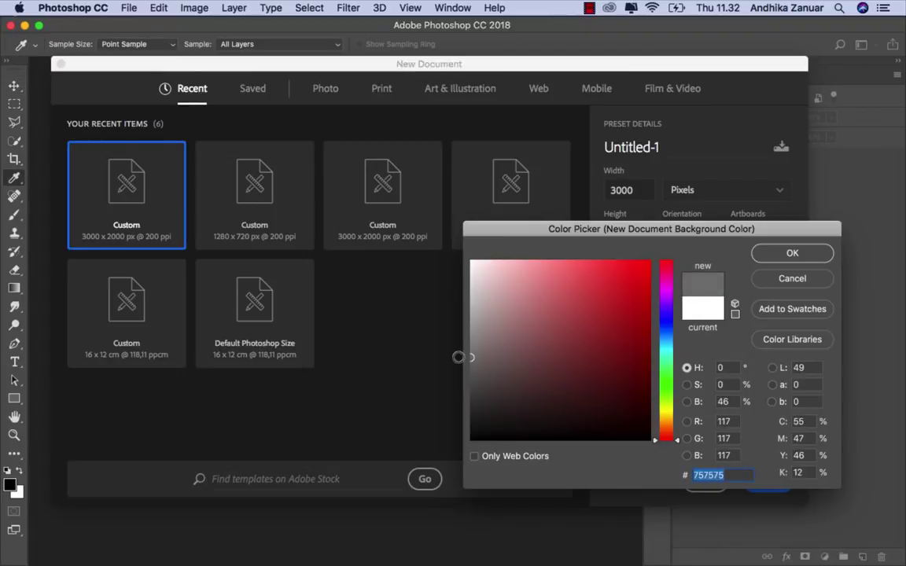
pyautogui.write('80')
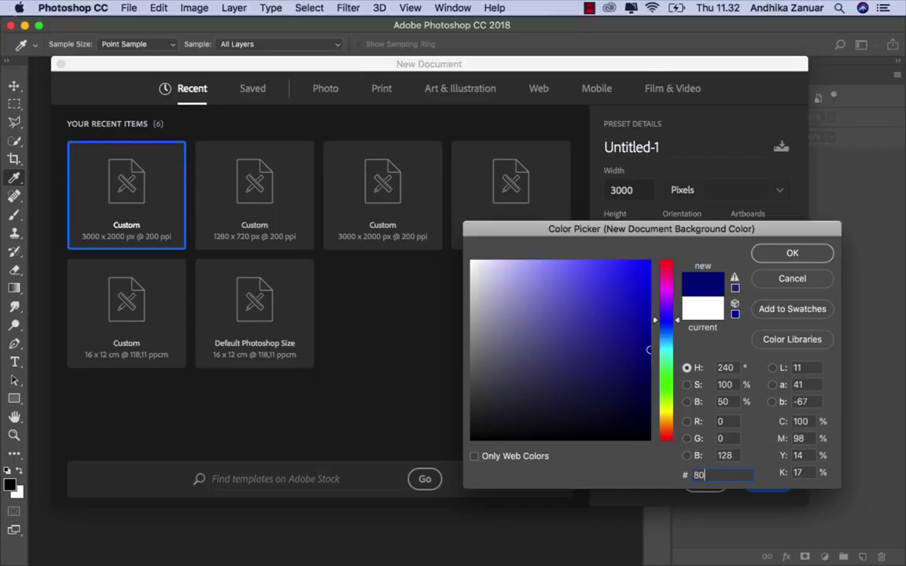
pyautogui.write('8080')
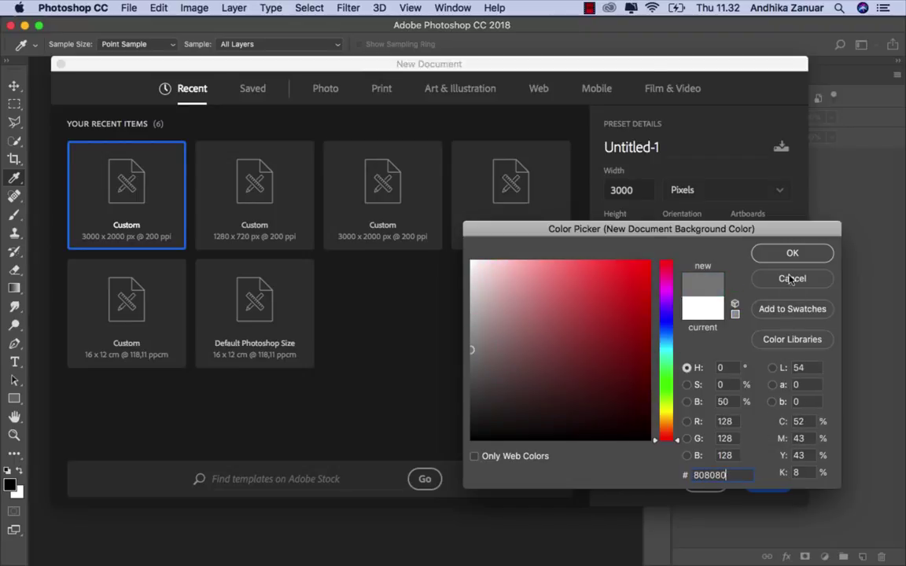
pyautogui.click(788, 254)
pyautogui.click(766, 481)
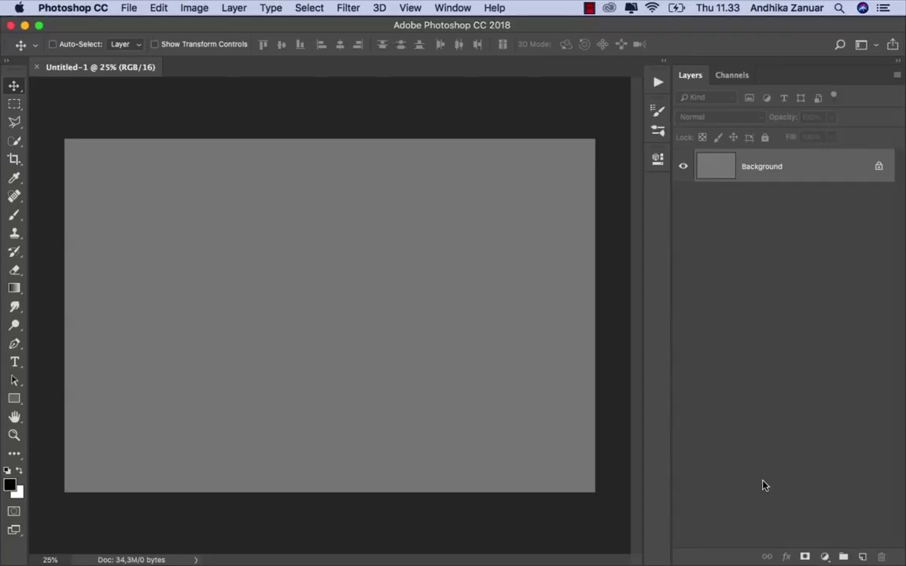
pyautogui.scroll(1, 529, 409)
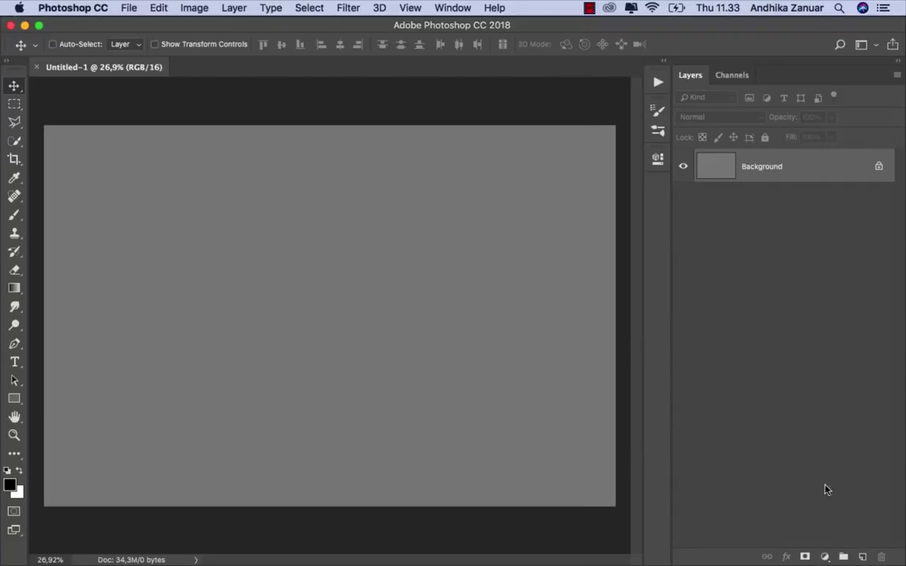
# Add a Solid Color fill layer in brown #795c45 over the grey background.
pyautogui.click(824, 556)
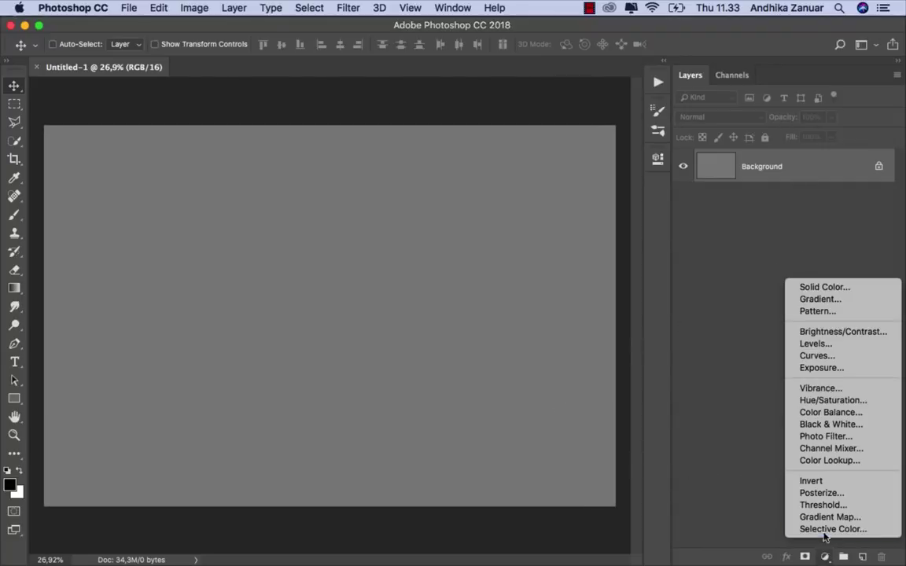
pyautogui.click(822, 288)
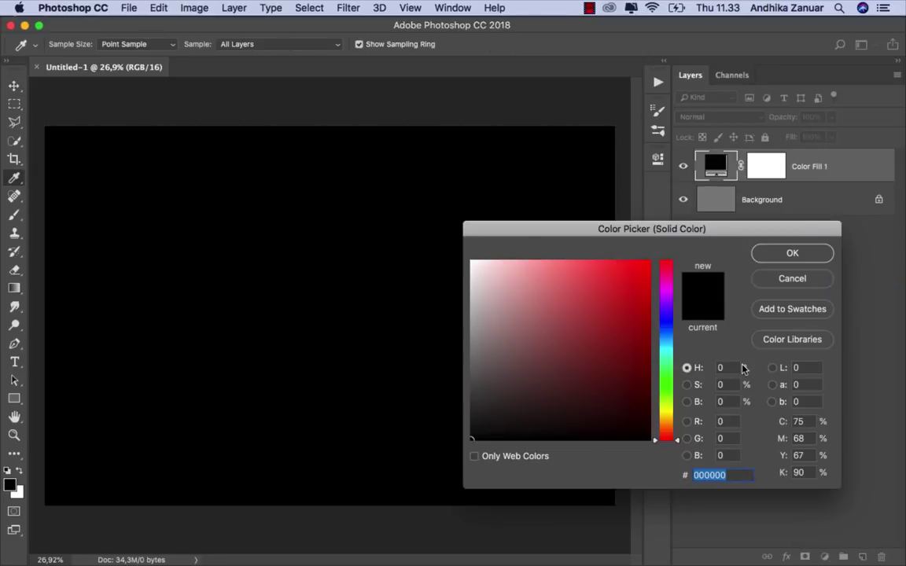
pyautogui.moveTo(673, 425); pyautogui.dragTo(665, 429)
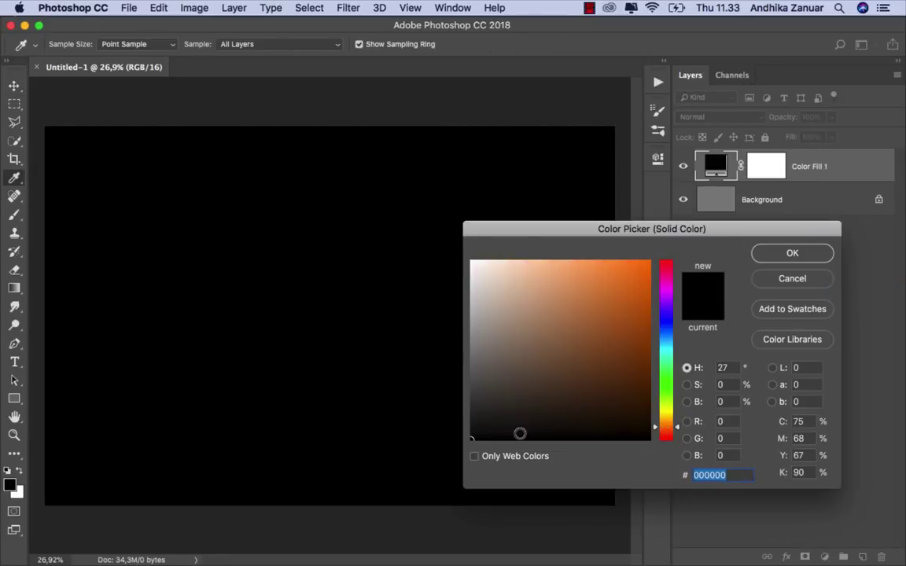
pyautogui.click(538, 386)
pyautogui.moveTo(538, 387); pyautogui.dragTo(548, 354)
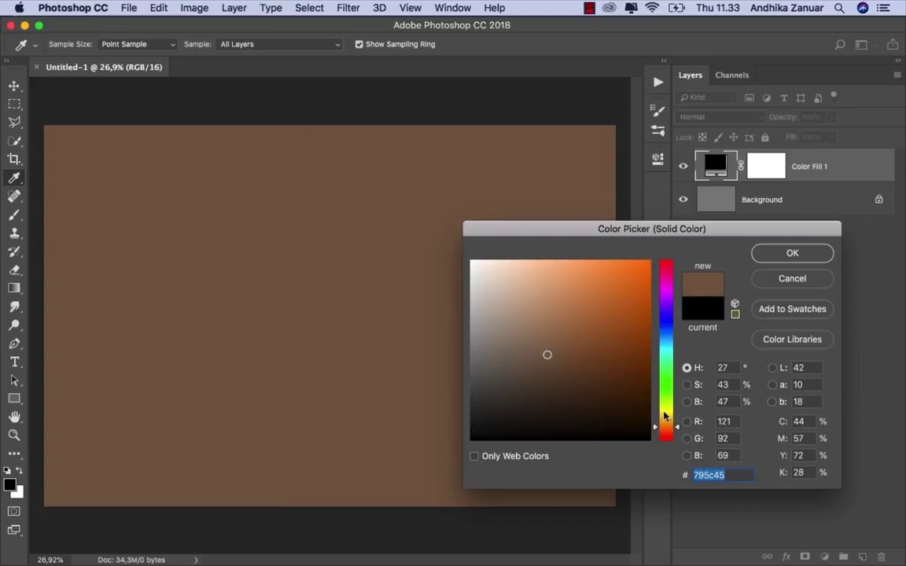
pyautogui.click(790, 253)
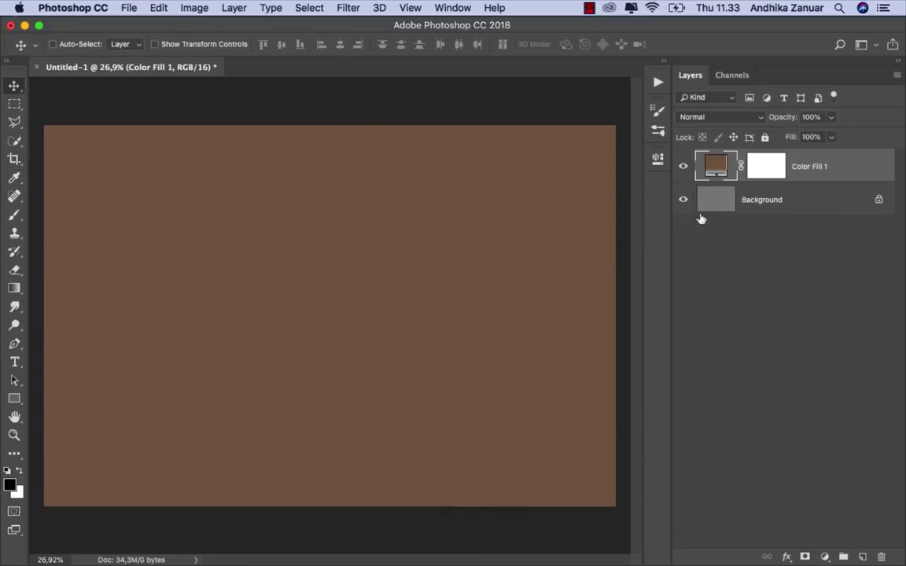
pyautogui.click(683, 166)
pyautogui.click(128, 8)
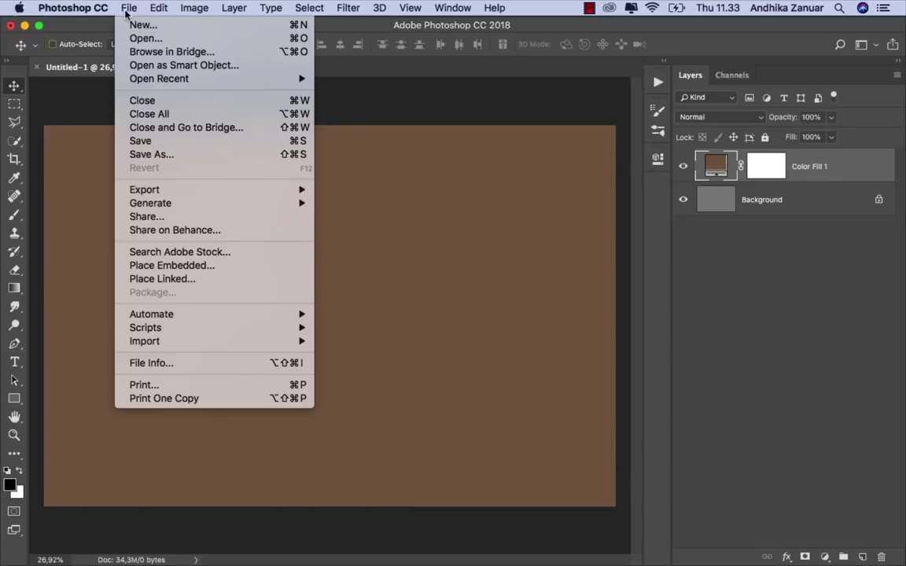
# Place the prairie sunset photo into the document as an embedded layer.
pyautogui.click(229, 270)
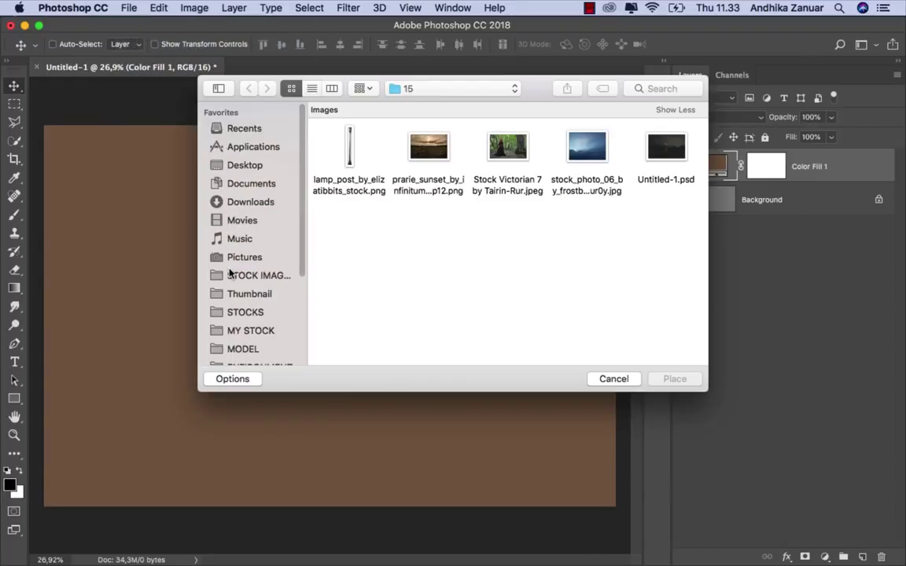
pyautogui.click(429, 157)
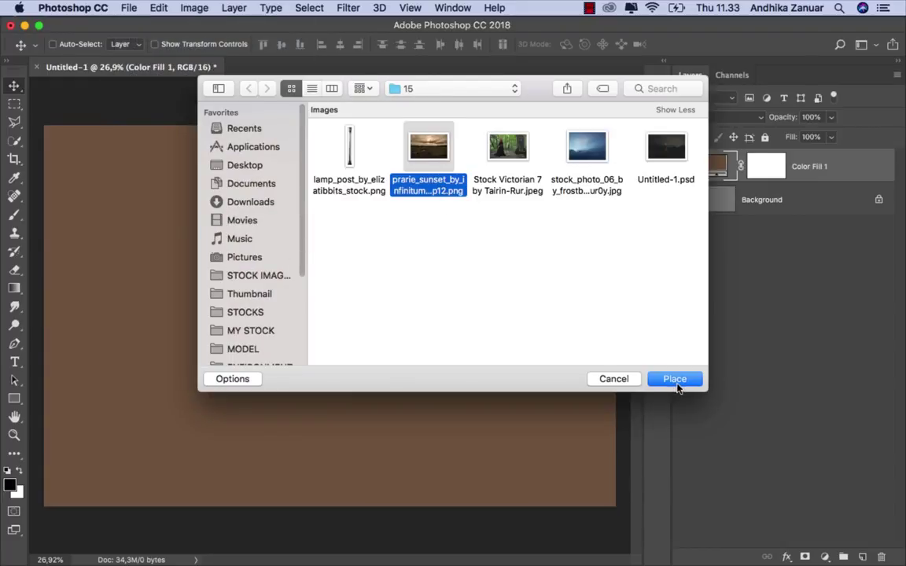
pyautogui.click(675, 379)
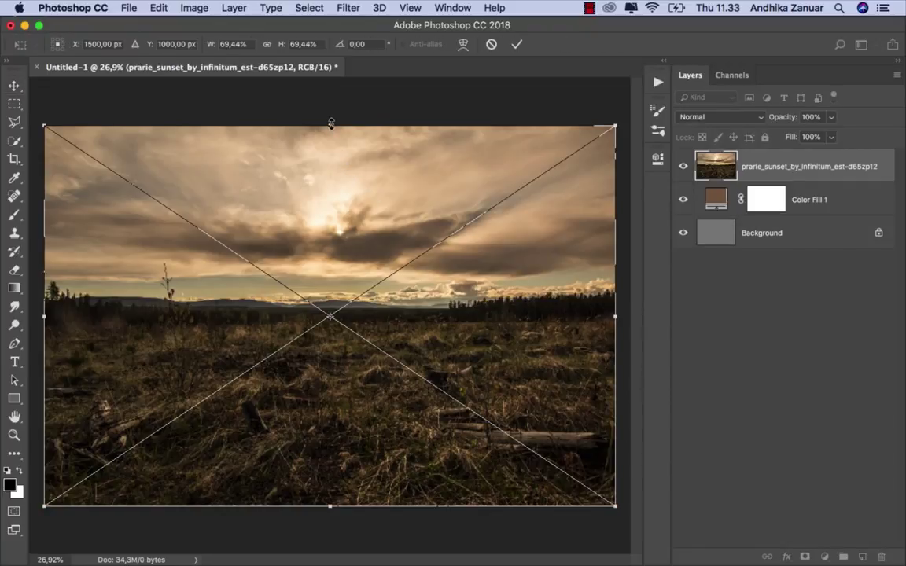
# Flip the prairie photo horizontally, squash it into the lower canvas, and add a layer mask.
pyautogui.moveTo(331, 123); pyautogui.dragTo(332, 253)
pyautogui.rightClick(323, 314)
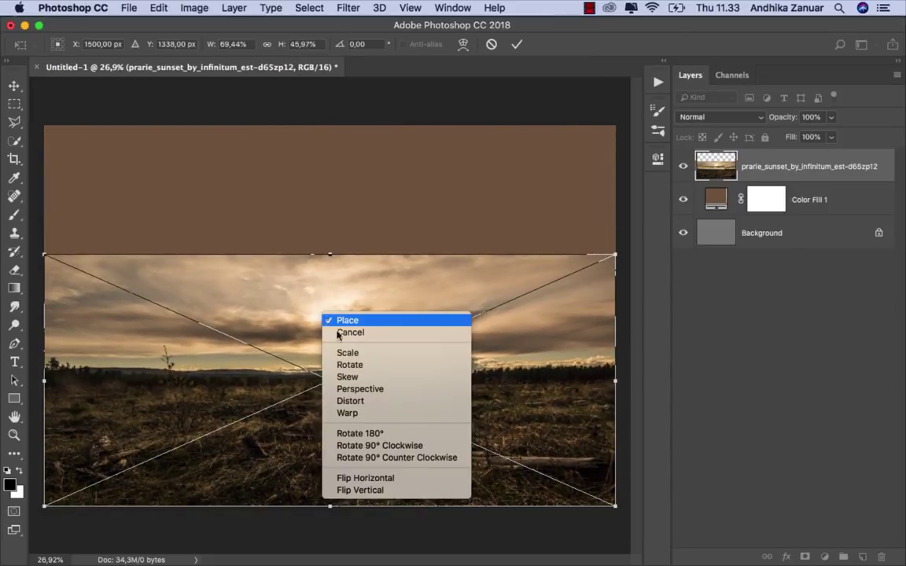
pyautogui.click(377, 482)
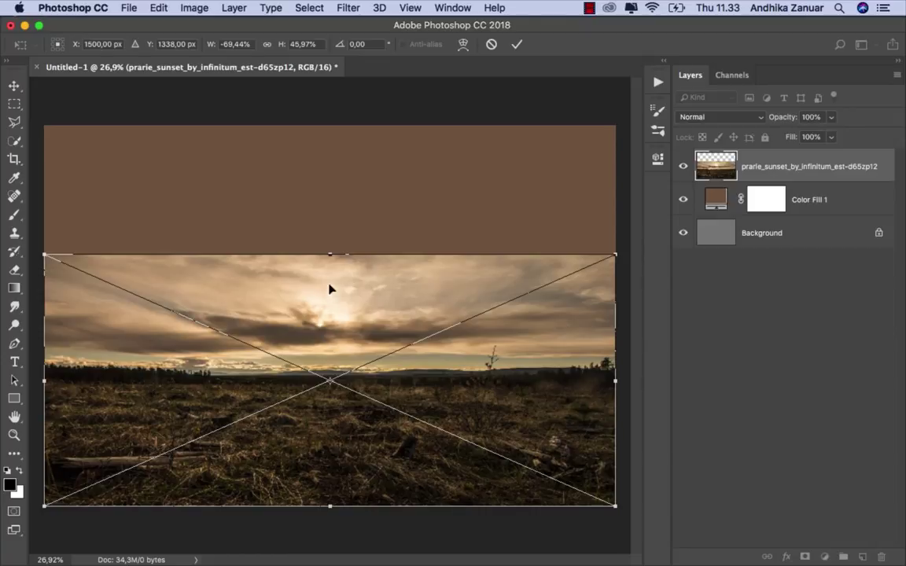
pyautogui.moveTo(329, 252); pyautogui.dragTo(331, 248)
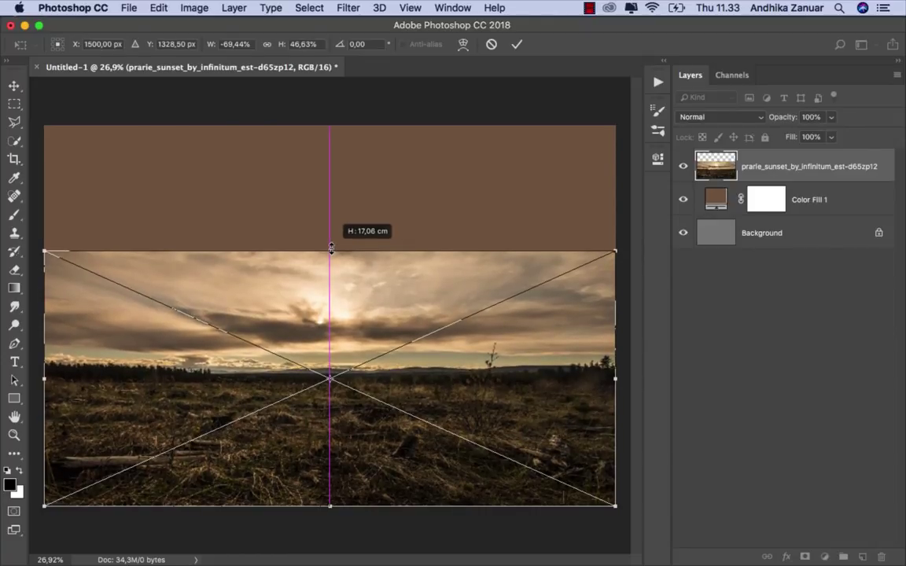
pyautogui.moveTo(331, 248); pyautogui.dragTo(331, 244)
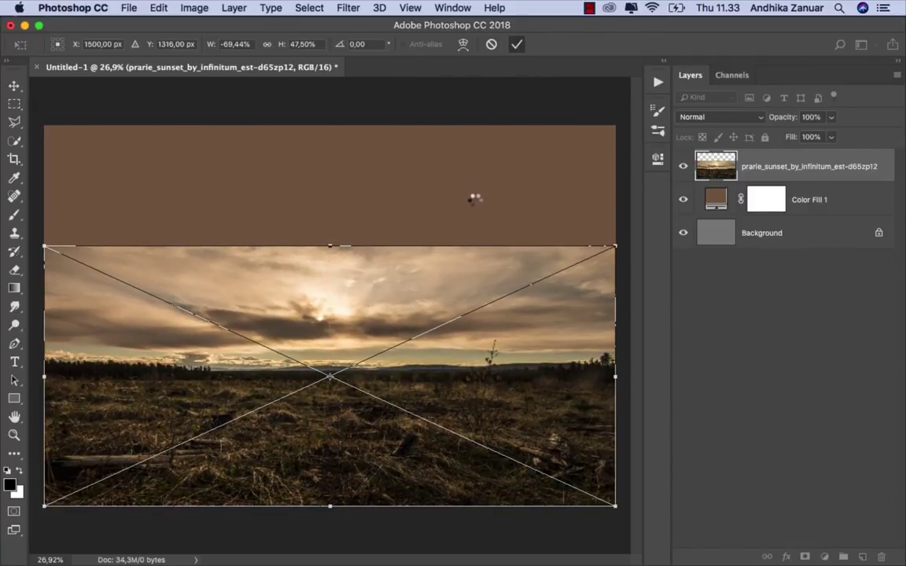
pyautogui.press('Return')
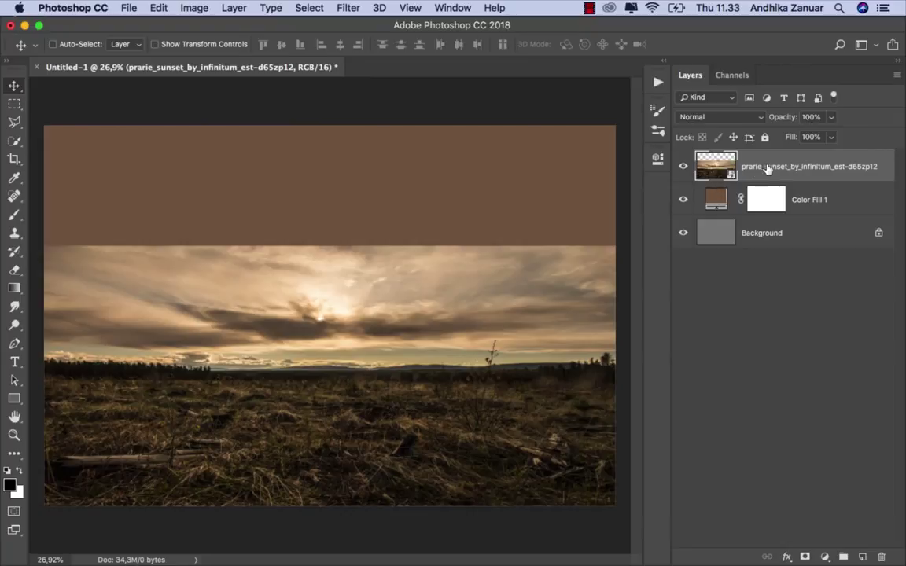
pyautogui.click(805, 556)
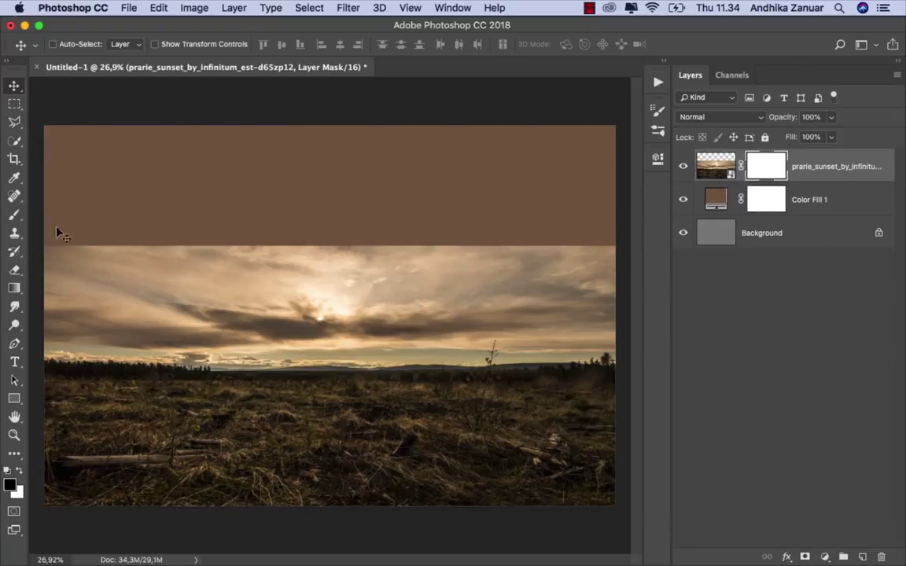
# Paint out the prairie photo's sky on its mask with a soft round brush.
pyautogui.press('b')
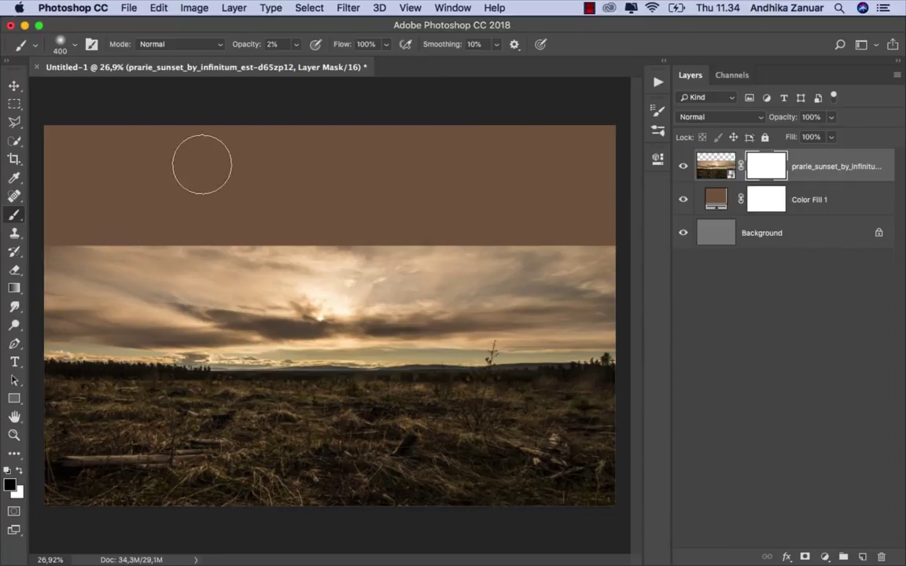
pyautogui.click(295, 45)
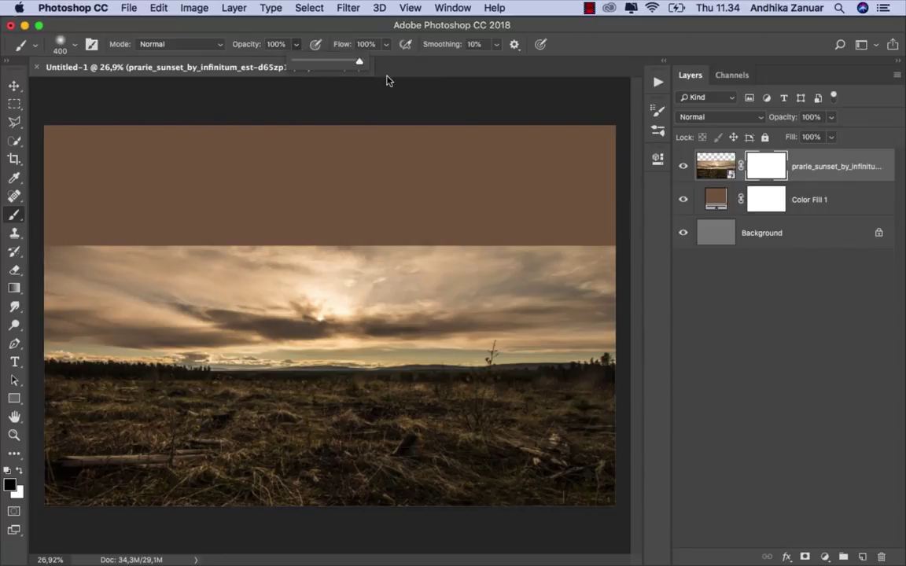
pyautogui.click(61, 45)
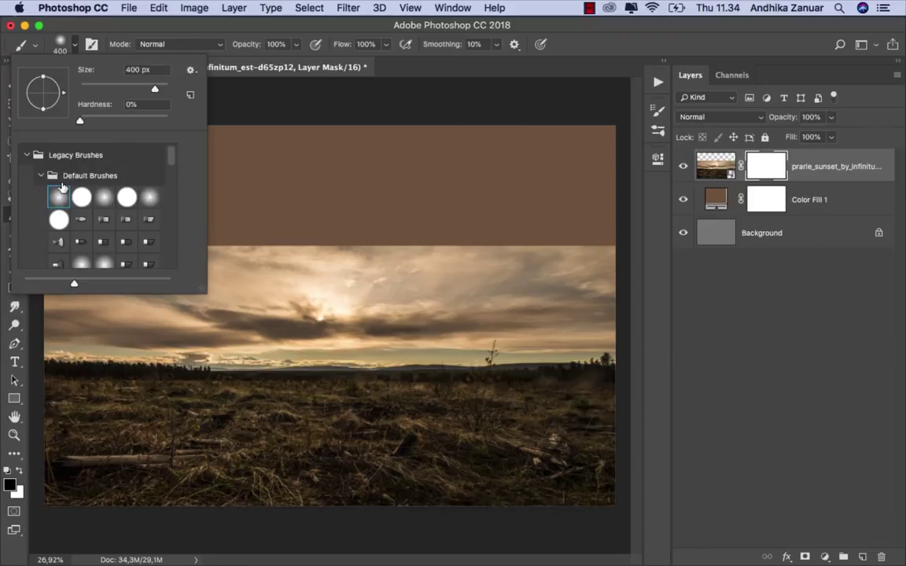
pyautogui.click(204, 30)
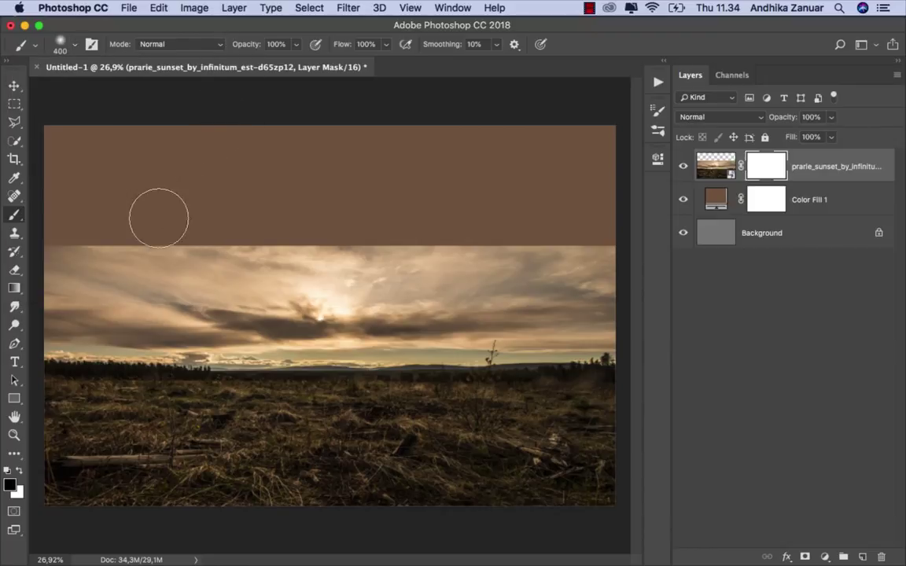
pyautogui.moveTo(57, 242)
pyautogui.mouseDown()
pyautogui.moveTo(606, 244)
pyautogui.moveTo(521, 269)
pyautogui.moveTo(49, 259)
pyautogui.moveTo(606, 269)
pyautogui.moveTo(611, 306)
pyautogui.moveTo(101, 287)
pyautogui.moveTo(50, 297)
pyautogui.moveTo(51, 322)
pyautogui.moveTo(598, 314)
pyautogui.moveTo(606, 306)
pyautogui.moveTo(609, 320)
pyautogui.moveTo(351, 334)
pyautogui.moveTo(53, 328)
pyautogui.moveTo(228, 336)
pyautogui.moveTo(582, 328)
pyautogui.mouseUp()
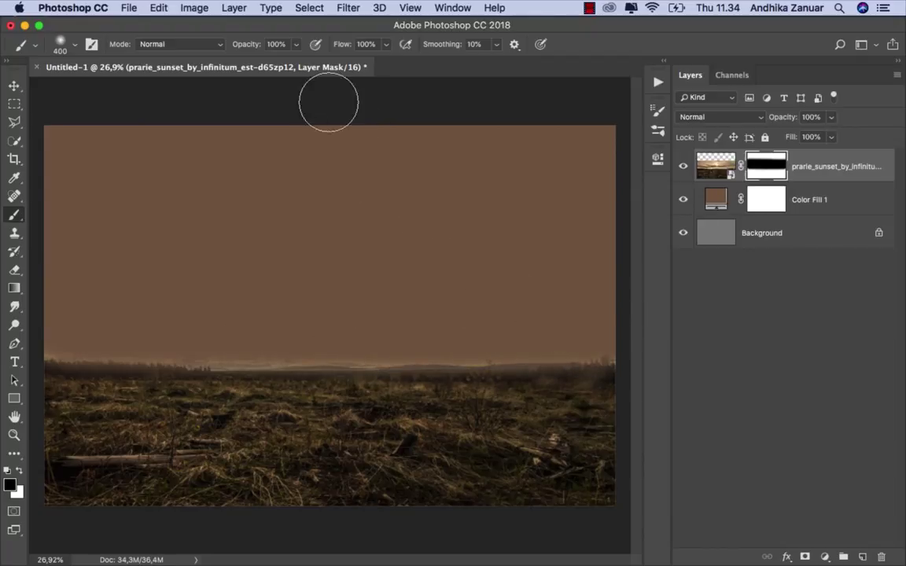
# With a larger brush at 62% opacity, fade the left horizon into the brown haze.
pyautogui.click(296, 44)
pyautogui.moveTo(298, 61)
pyautogui.mouseDown()
pyautogui.moveTo(255, 64)
pyautogui.moveTo(235, 47)
pyautogui.mouseUp()
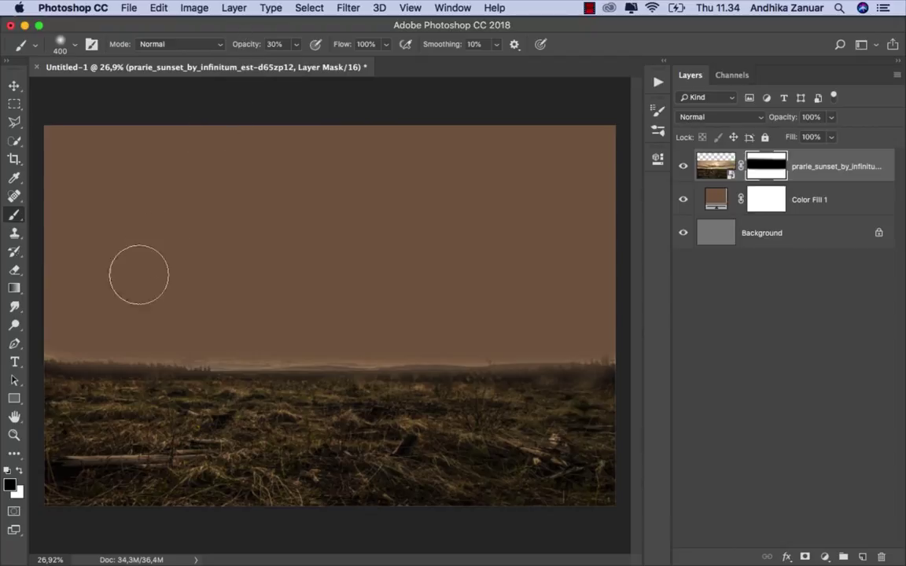
pyautogui.press(']')
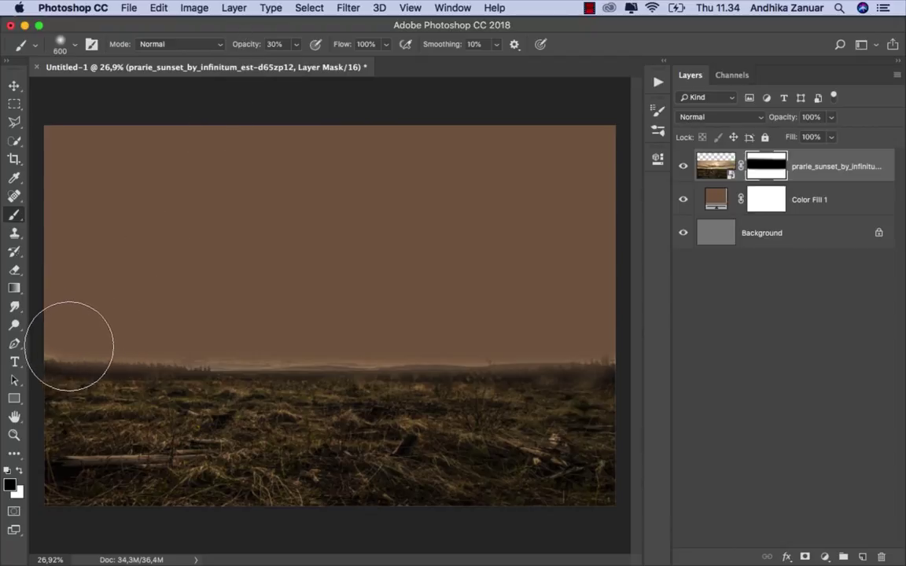
pyautogui.moveTo(63, 346)
pyautogui.mouseDown()
pyautogui.moveTo(121, 361)
pyautogui.moveTo(202, 350)
pyautogui.moveTo(295, 364)
pyautogui.moveTo(601, 364)
pyautogui.moveTo(21, 364)
pyautogui.moveTo(509, 336)
pyautogui.moveTo(121, 329)
pyautogui.moveTo(61, 318)
pyautogui.moveTo(176, 339)
pyautogui.moveTo(617, 353)
pyautogui.moveTo(60, 348)
pyautogui.moveTo(167, 358)
pyautogui.moveTo(604, 362)
pyautogui.moveTo(594, 265)
pyautogui.moveTo(606, 330)
pyautogui.moveTo(511, 343)
pyautogui.moveTo(57, 328)
pyautogui.mouseUp()
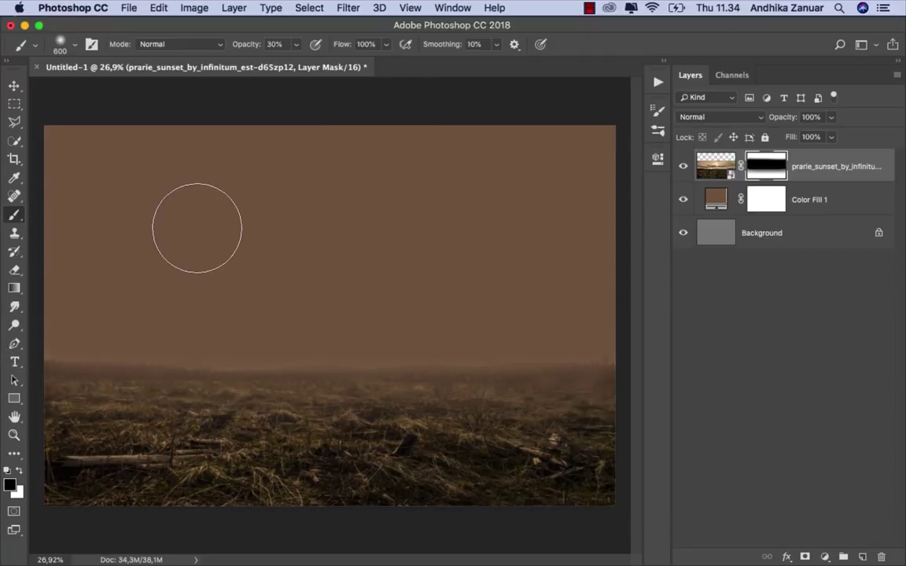
pyautogui.click(15, 85)
pyautogui.click(808, 172)
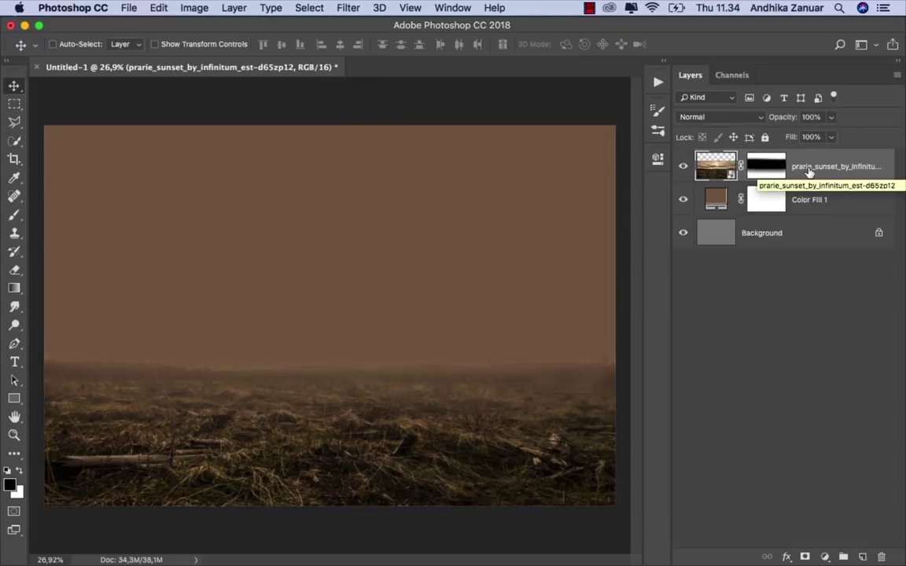
# Add a Vibrance adjustment clipped to the prairie layer, with vibrance lowered to -65.
pyautogui.click(825, 557)
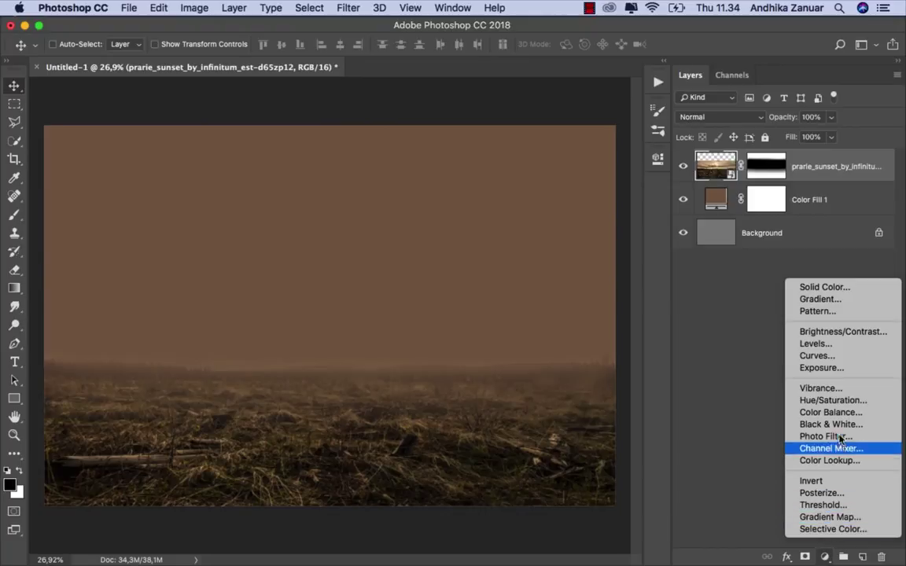
pyautogui.click(821, 388)
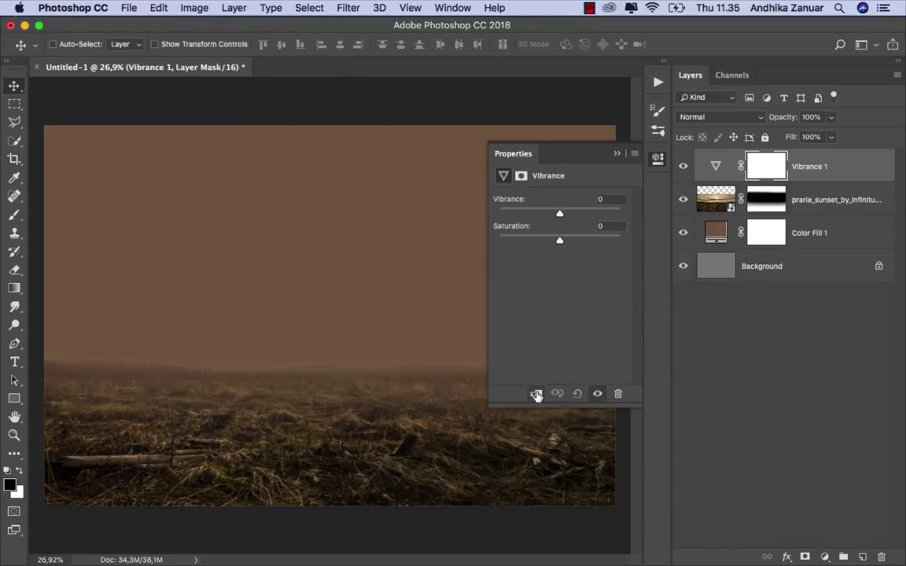
pyautogui.click(535, 394)
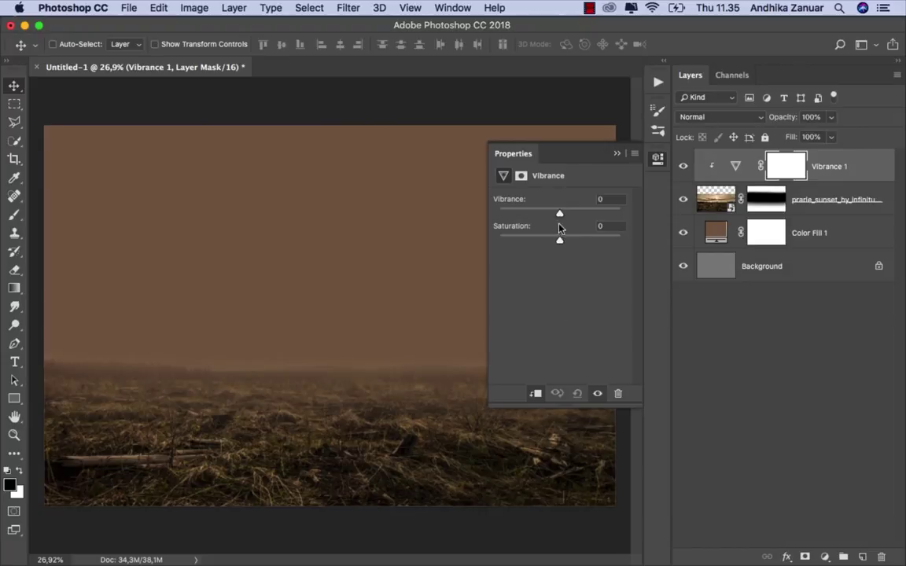
pyautogui.moveTo(558, 216); pyautogui.dragTo(518, 213)
pyautogui.click(617, 154)
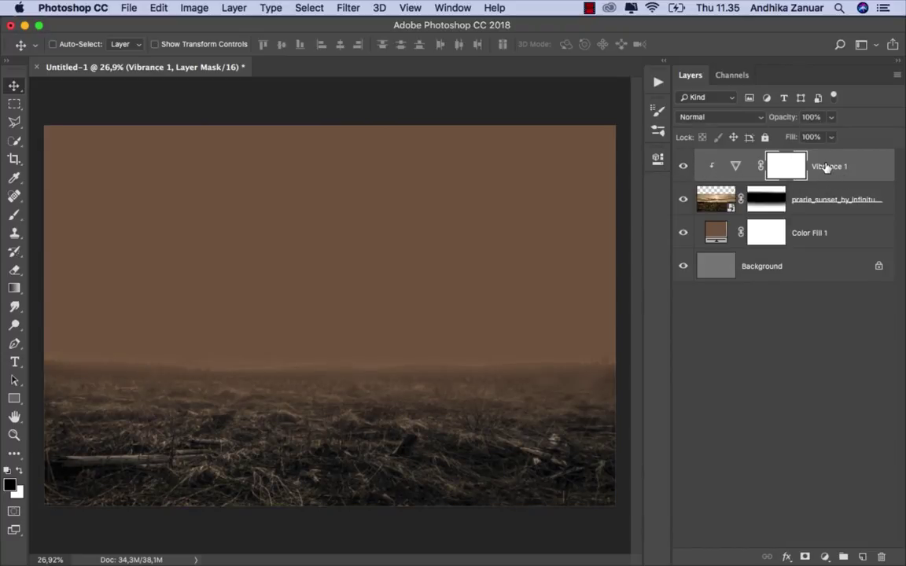
pyautogui.press('super+2')
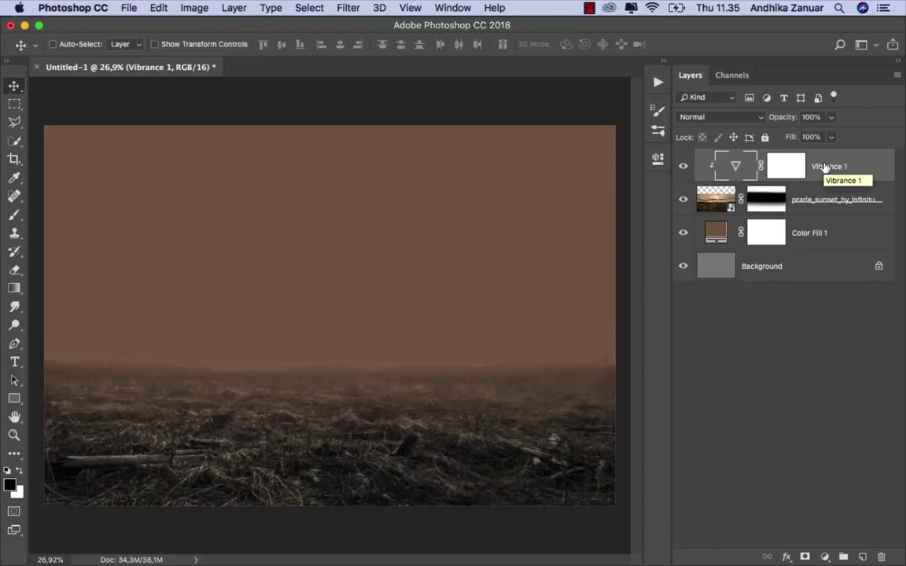
pyautogui.click(129, 8)
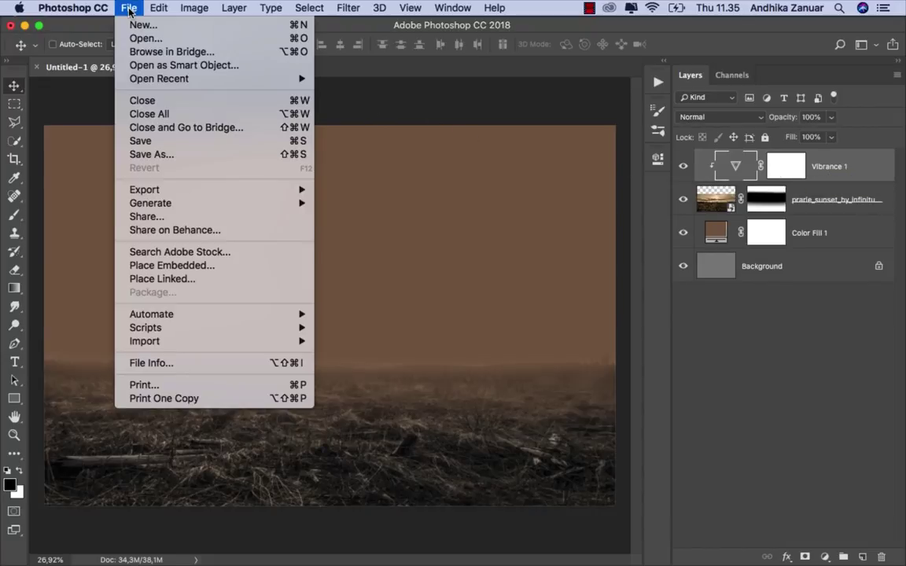
# Place the blue sky stock photo and move its layer below the prairie.
pyautogui.click(223, 267)
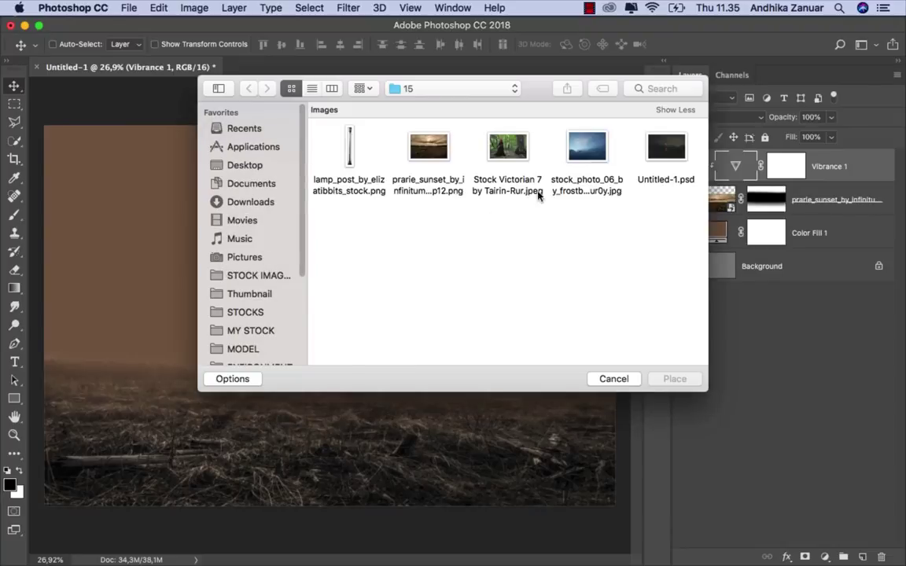
pyautogui.click(586, 148)
pyautogui.click(663, 381)
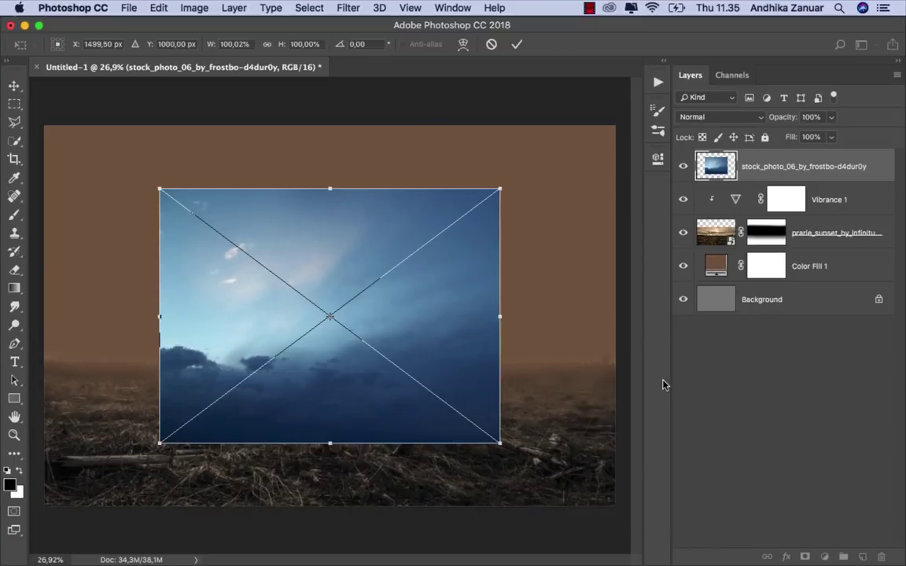
pyautogui.click(516, 48)
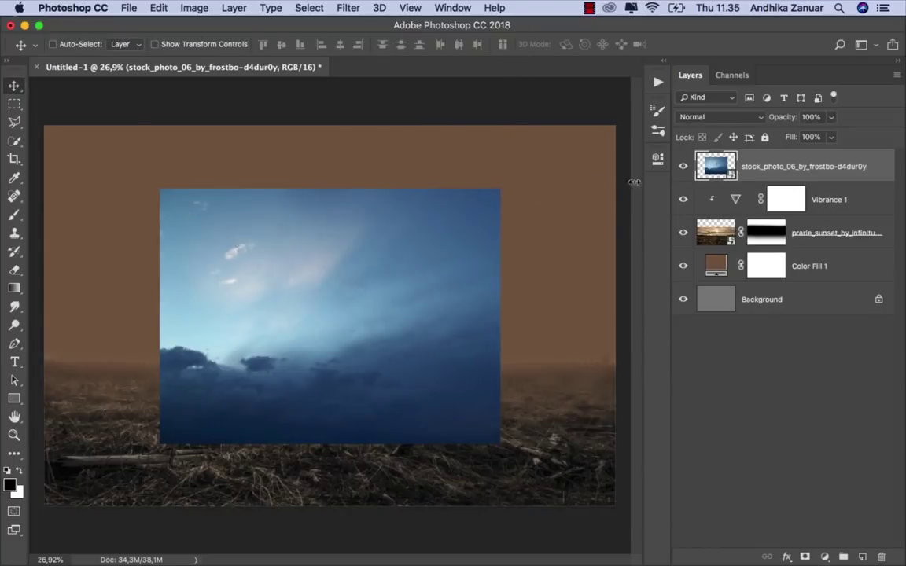
pyautogui.moveTo(698, 154); pyautogui.dragTo(758, 252)
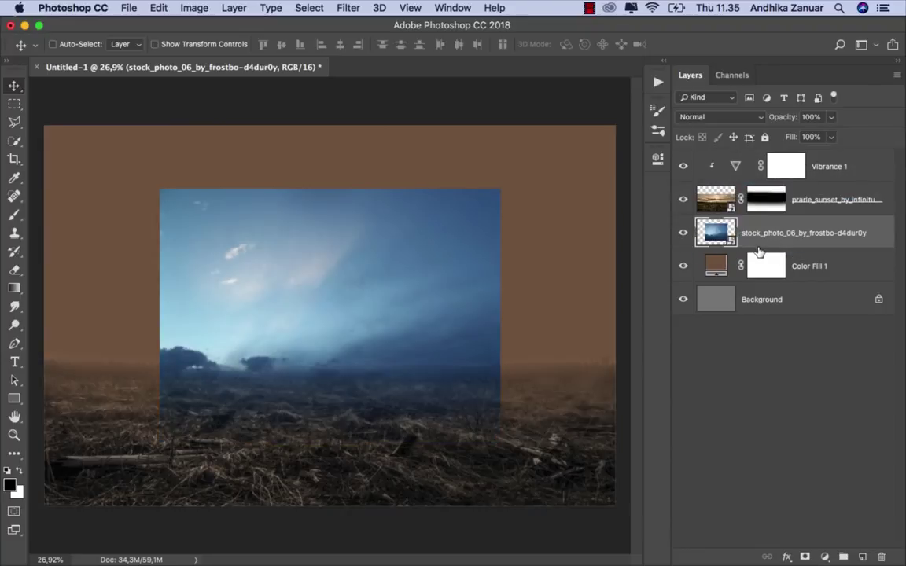
# Flip the sky photo horizontally, enlarge it to fill the canvas, and set Multiply blending.
pyautogui.hotkey('ctrl', 't')
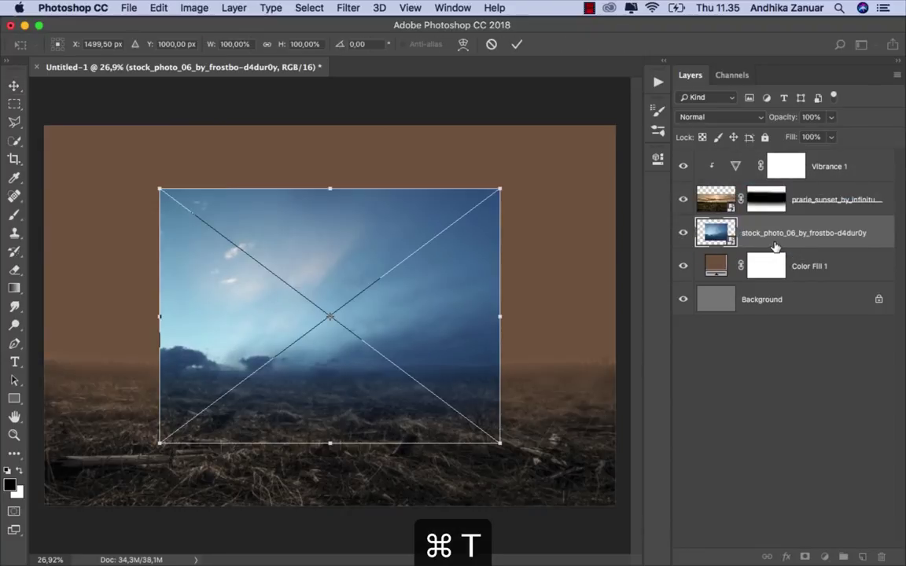
pyautogui.rightClick(311, 250)
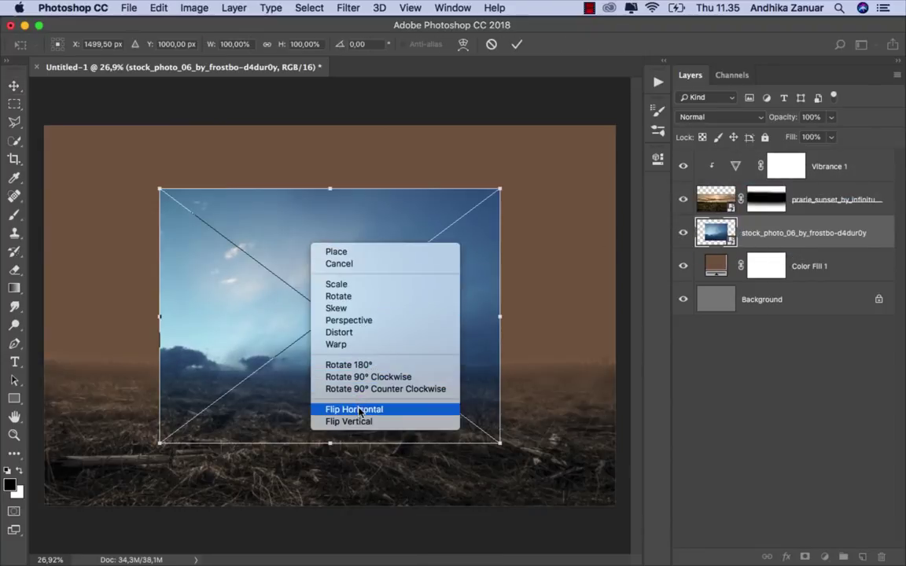
pyautogui.click(384, 407)
pyautogui.moveTo(159, 191); pyautogui.dragTo(47, 128)
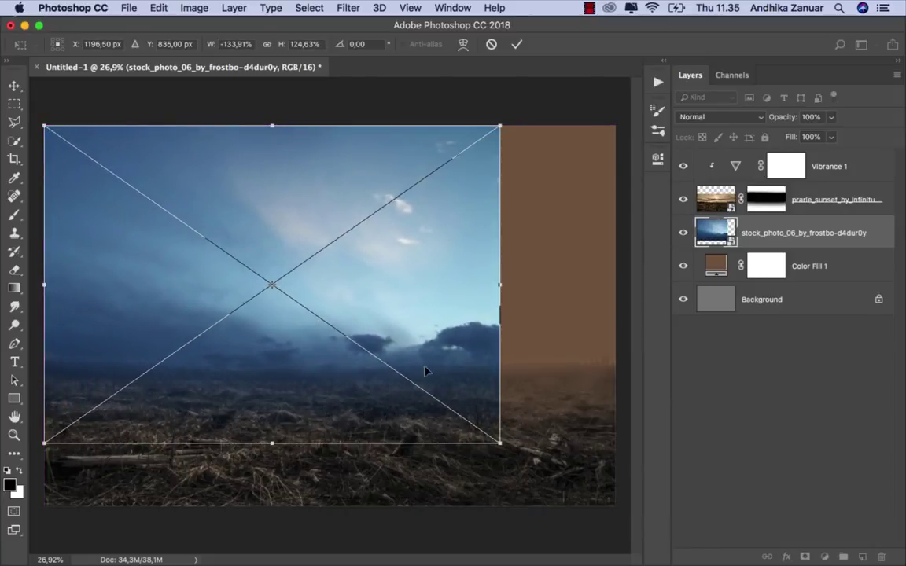
pyautogui.moveTo(488, 440)
pyautogui.mouseDown()
pyautogui.moveTo(611, 423)
pyautogui.moveTo(607, 402)
pyautogui.mouseUp()
pyautogui.moveTo(607, 397); pyautogui.dragTo(614, 464)
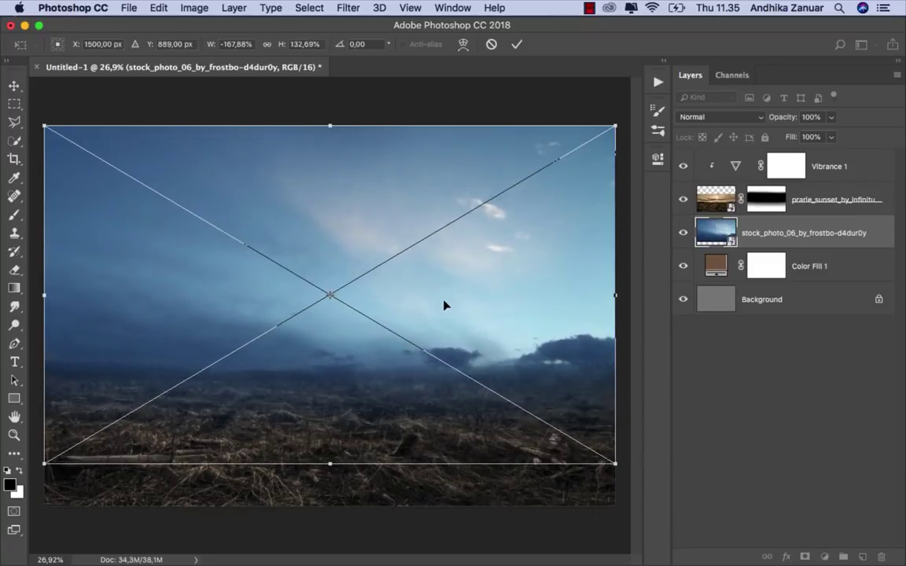
pyautogui.click(707, 118)
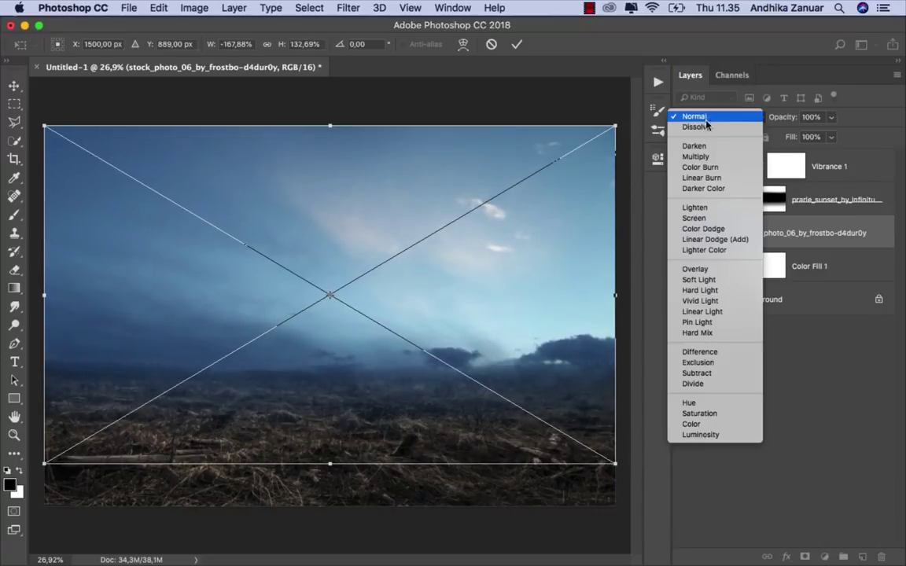
pyautogui.click(705, 157)
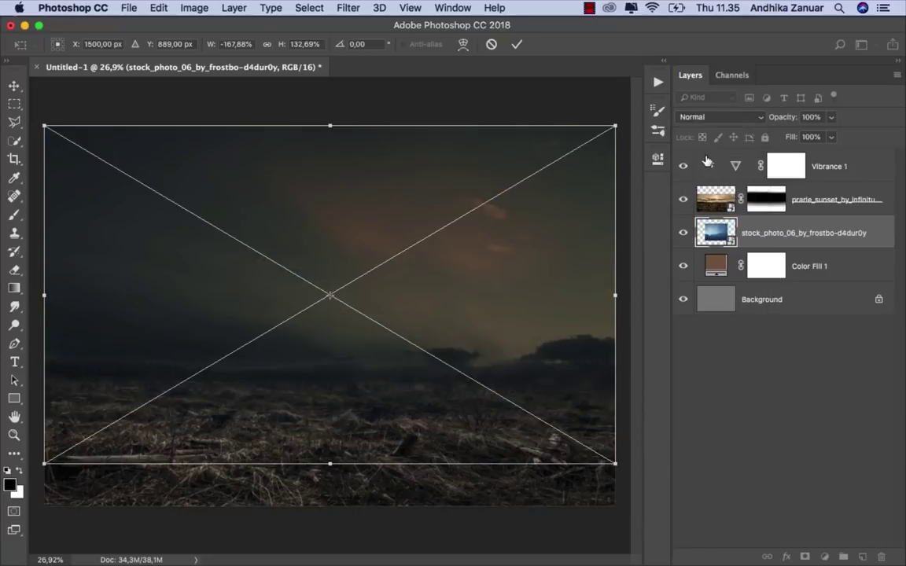
# Warp the sky photo, pulling its top-right corner outward and bowing its sides, then commit.
pyautogui.rightClick(481, 267)
pyautogui.click(530, 364)
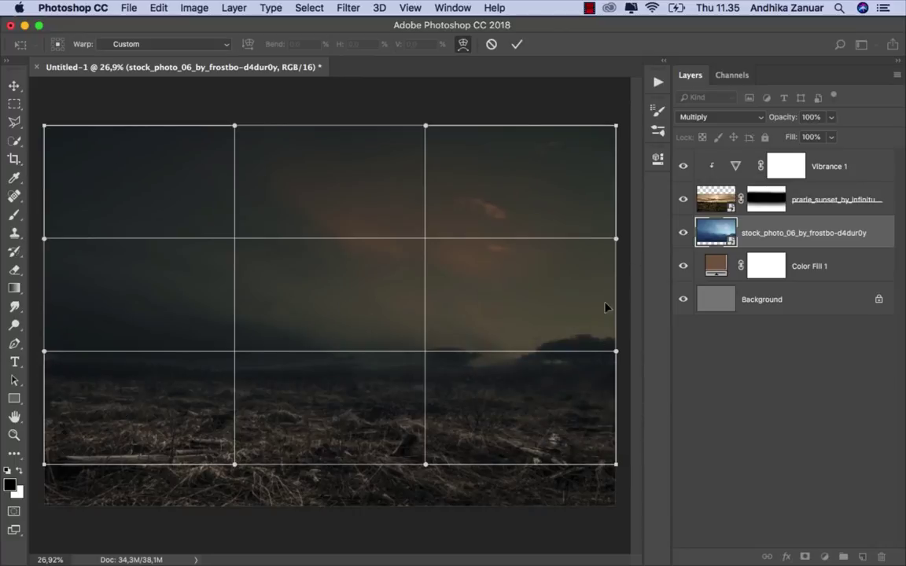
pyautogui.moveTo(615, 125); pyautogui.dragTo(624, 110)
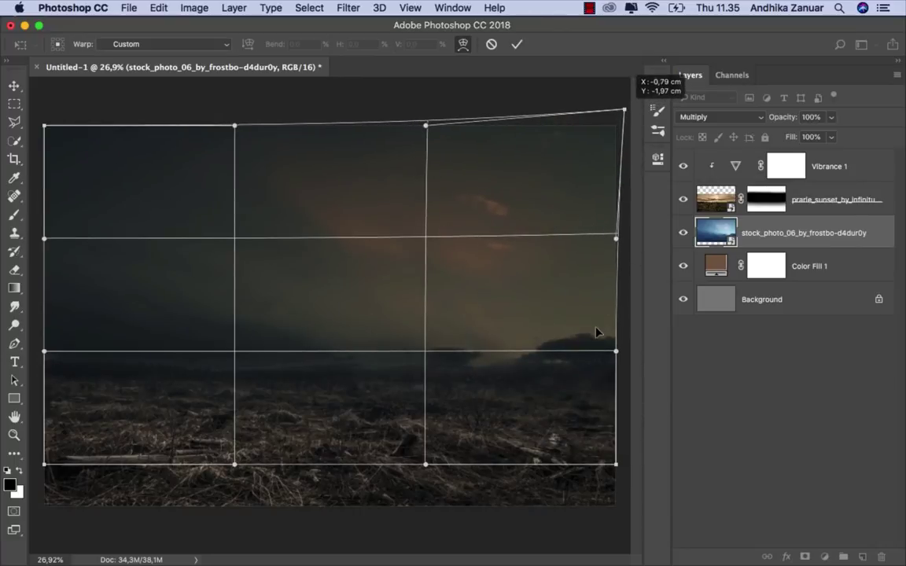
pyautogui.moveTo(597, 317); pyautogui.dragTo(597, 306)
pyautogui.moveTo(70, 376); pyautogui.dragTo(60, 361)
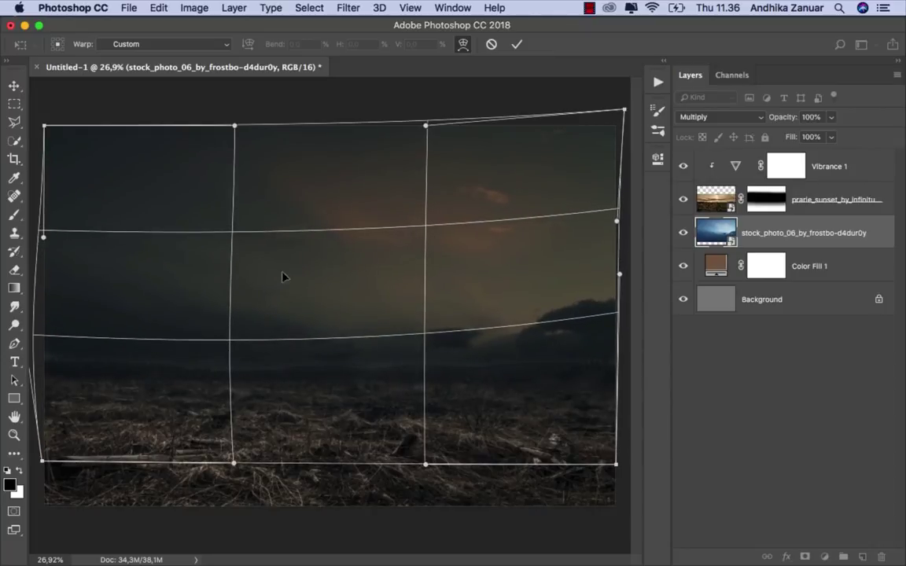
pyautogui.moveTo(358, 411); pyautogui.dragTo(356, 384)
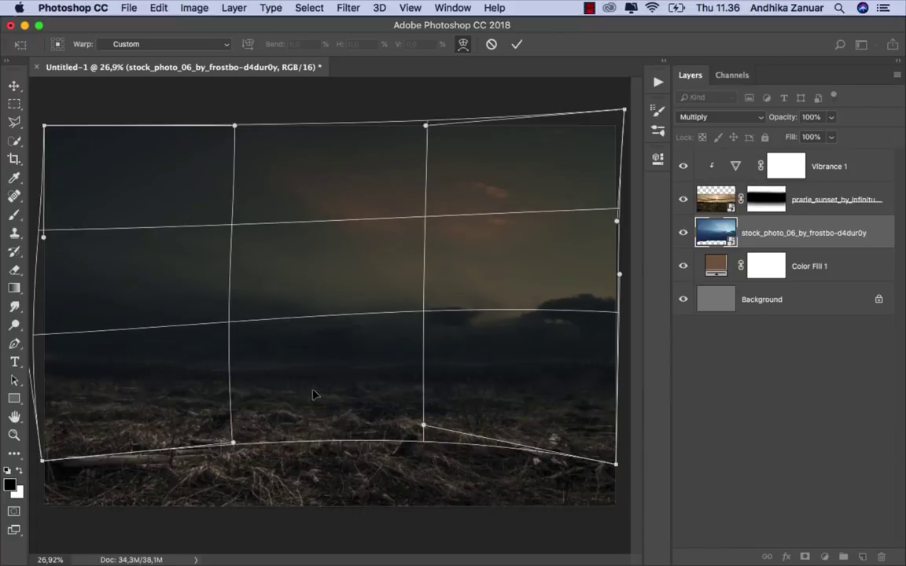
pyautogui.moveTo(95, 342)
pyautogui.mouseDown()
pyautogui.moveTo(71, 318)
pyautogui.moveTo(71, 303)
pyautogui.mouseUp()
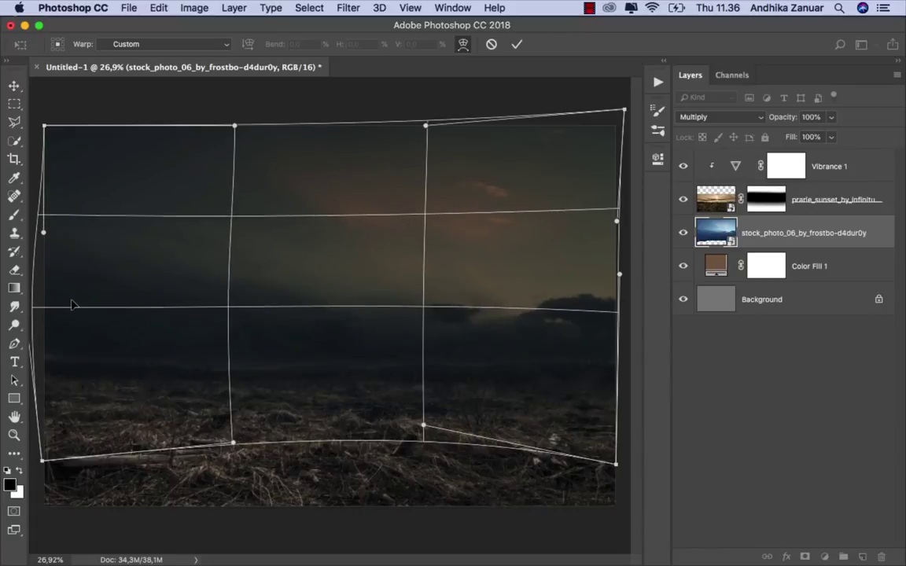
pyautogui.click(516, 46)
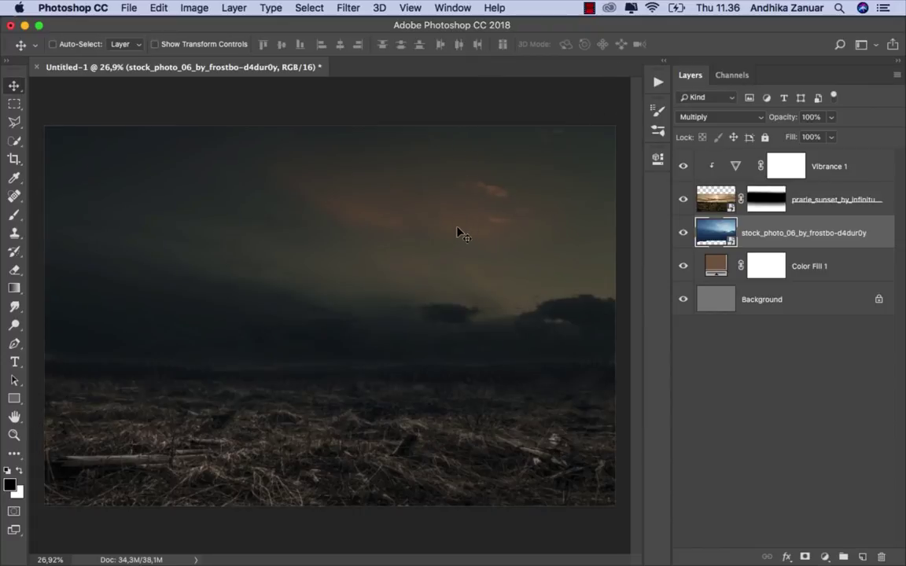
# Select the Vibrance 1 layer and open 'Stock Victorian 7 by Tairin-Rur.jpeg' in a new tab.
pyautogui.click(682, 232)
pyautogui.click(825, 172)
pyautogui.press('super+2')
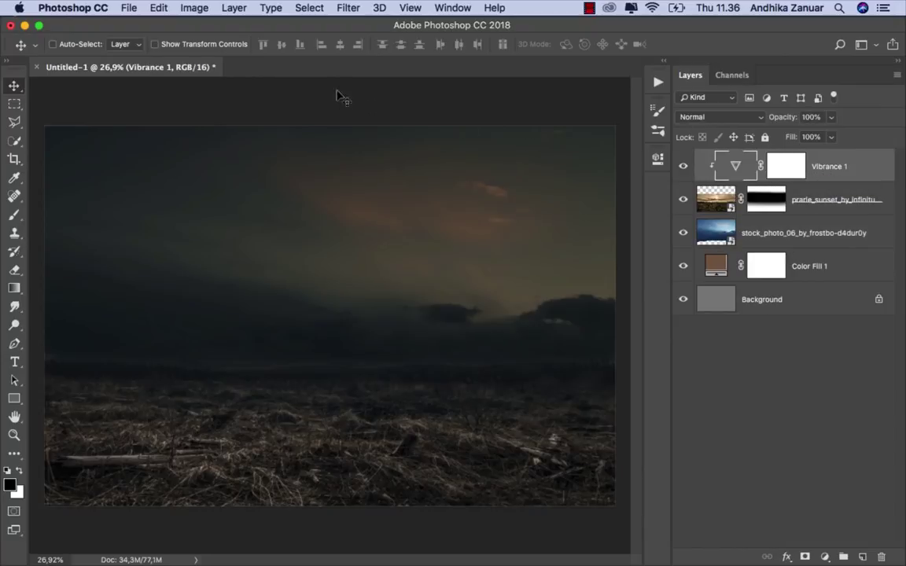
pyautogui.click(129, 10)
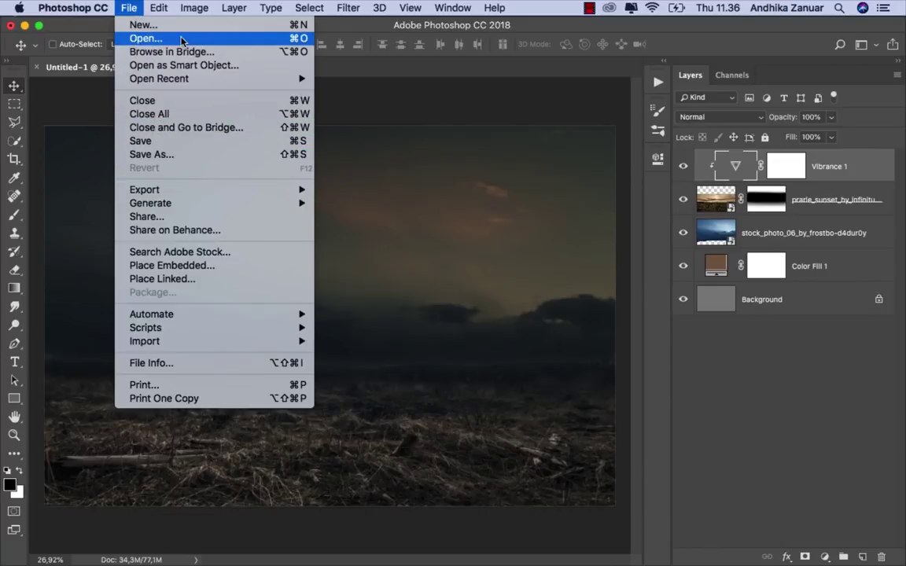
pyautogui.click(181, 39)
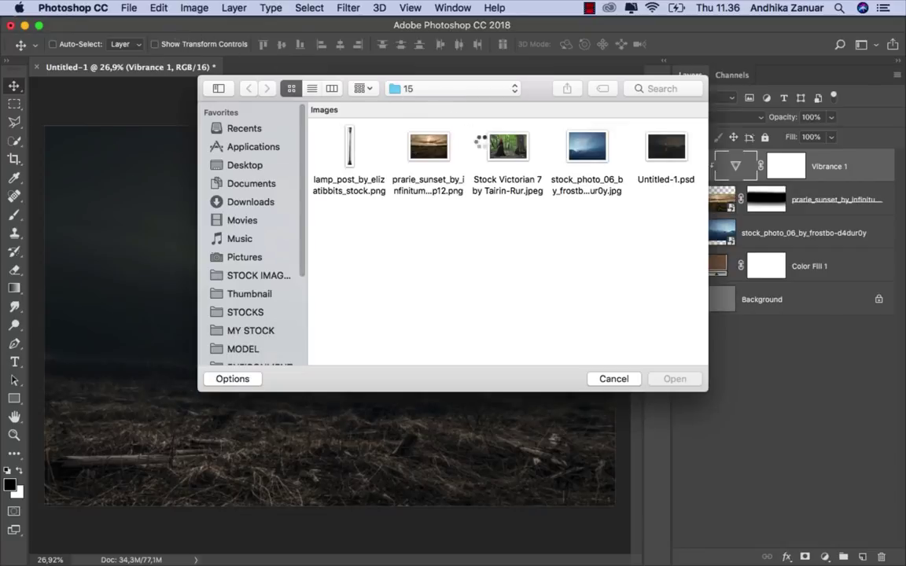
pyautogui.click(510, 151)
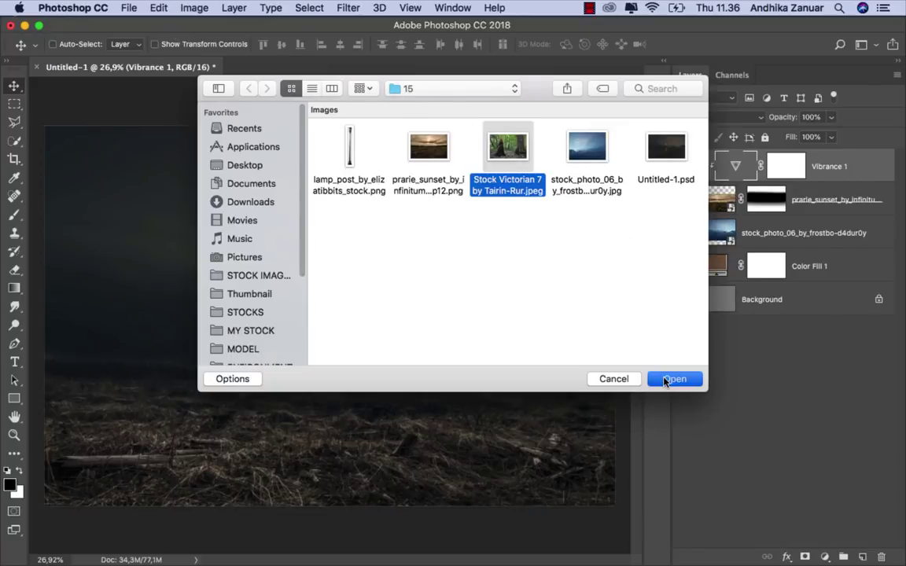
pyautogui.click(667, 379)
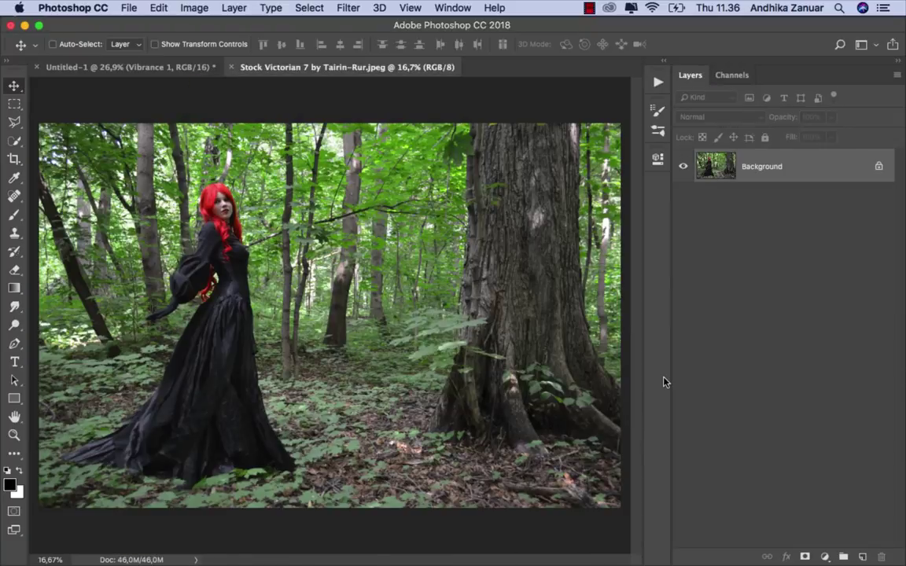
# With the Pen tool zoomed in, start a path up the skirt's left edge.
pyautogui.click(15, 345)
pyautogui.click(55, 344)
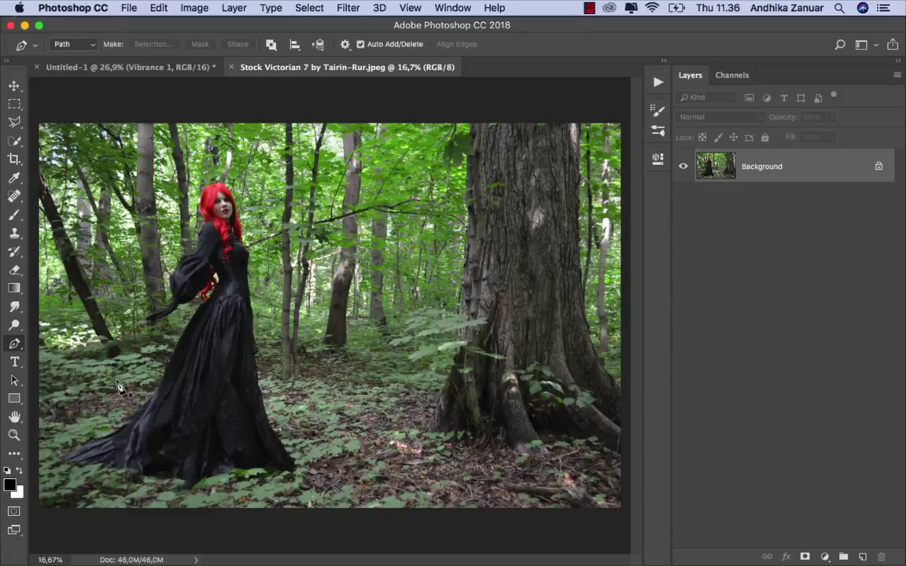
pyautogui.scroll(2, 165, 417)
pyautogui.scroll(3, 210, 378)
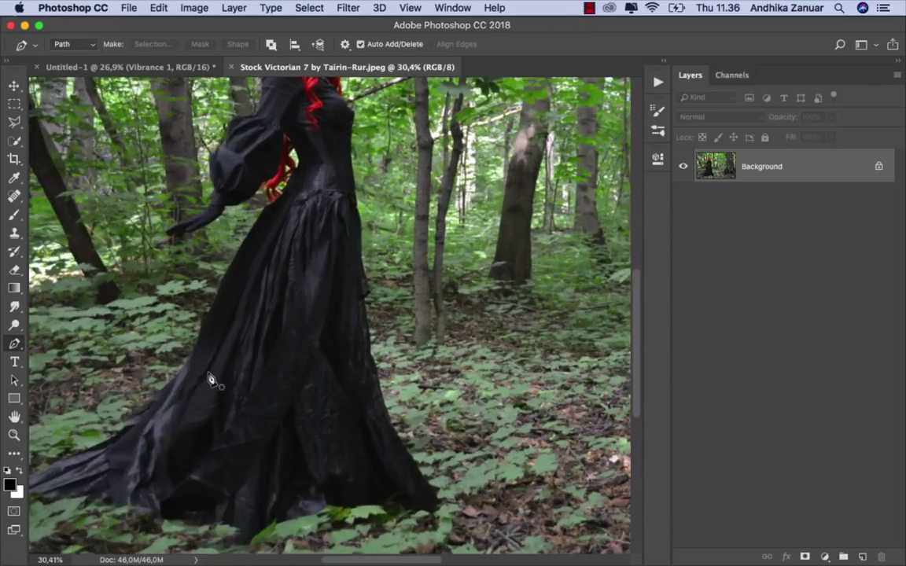
pyautogui.scroll(2, 209, 365)
pyautogui.scroll(2, 207, 350)
pyautogui.scroll(2, 207, 350)
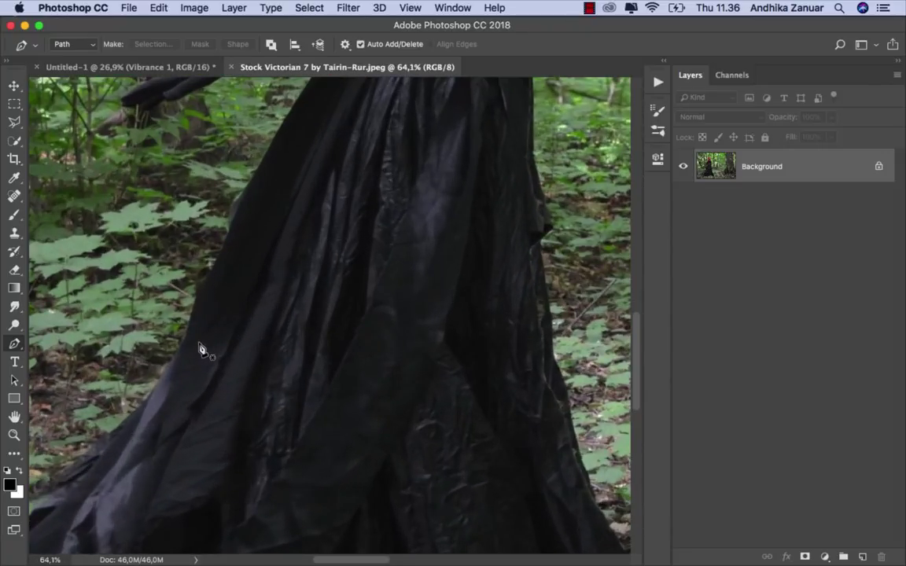
pyautogui.scroll(1, 203, 358)
pyautogui.scroll(1, 198, 376)
pyautogui.click(182, 362)
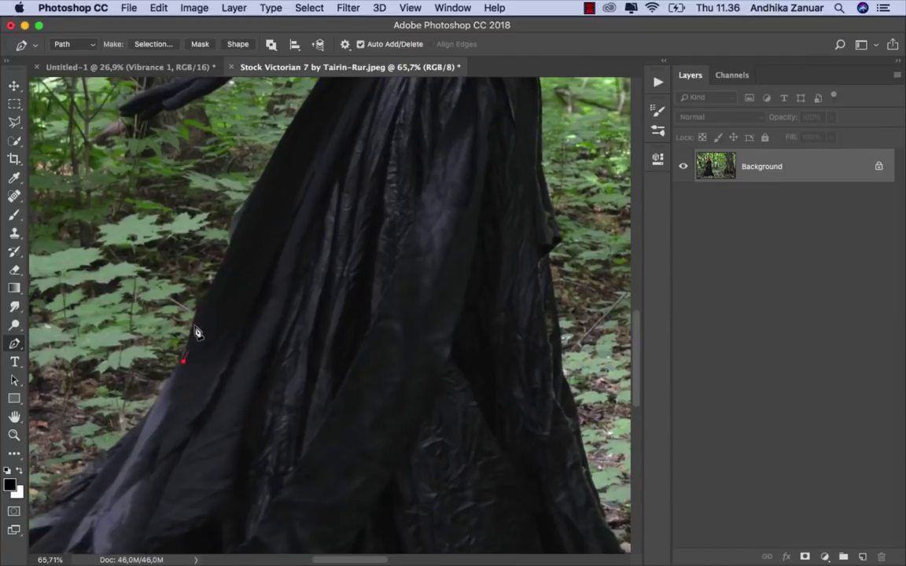
pyautogui.click(221, 271)
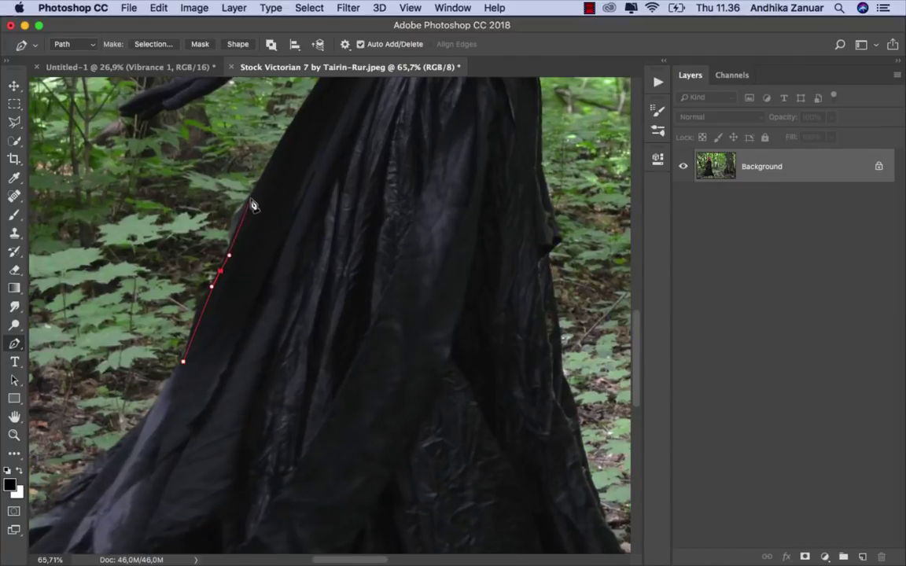
pyautogui.moveTo(250, 197); pyautogui.dragTo(294, 121)
# Continue the path toward the waist, around the glove and along the sleeve, undoing misplaced points.
pyautogui.scroll(5, 290, 173)
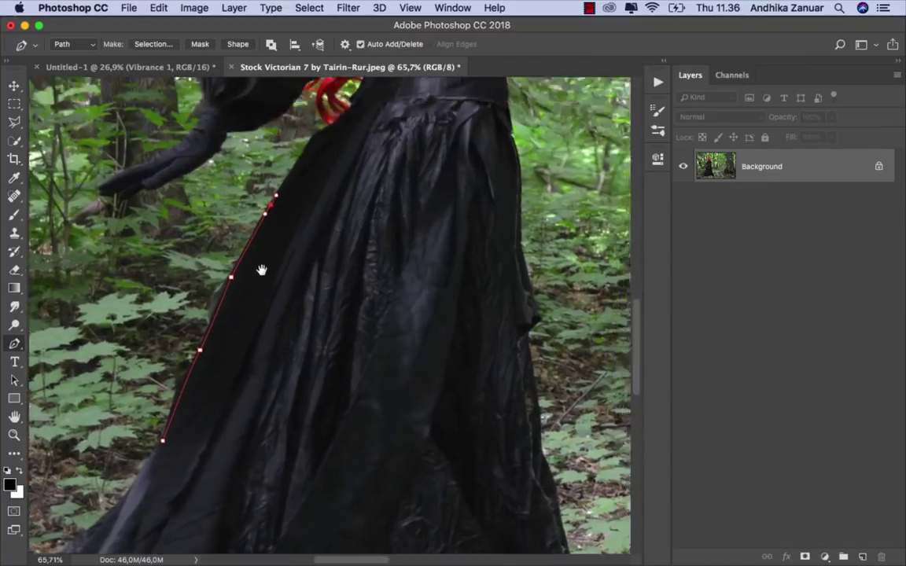
pyautogui.scroll(2, 262, 263)
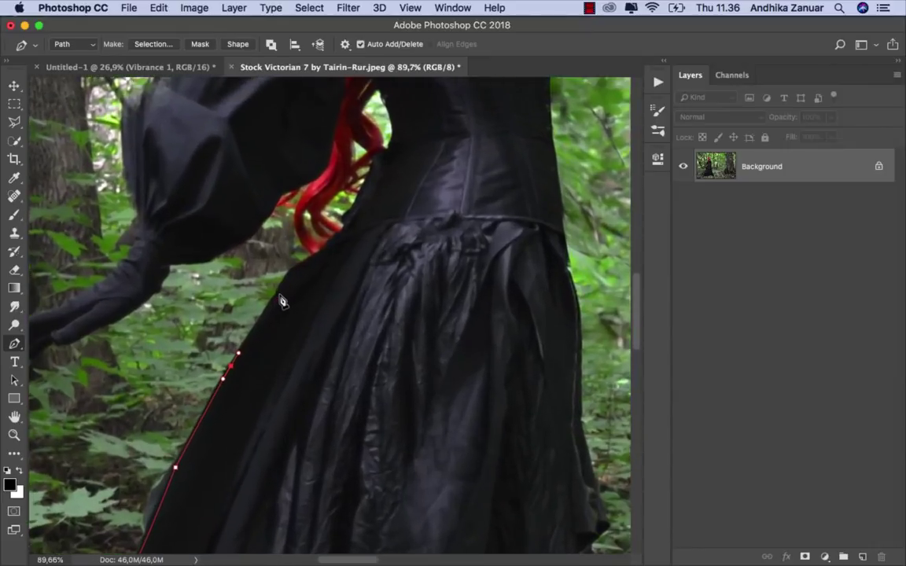
pyautogui.scroll(1, 283, 301)
pyautogui.click(281, 287)
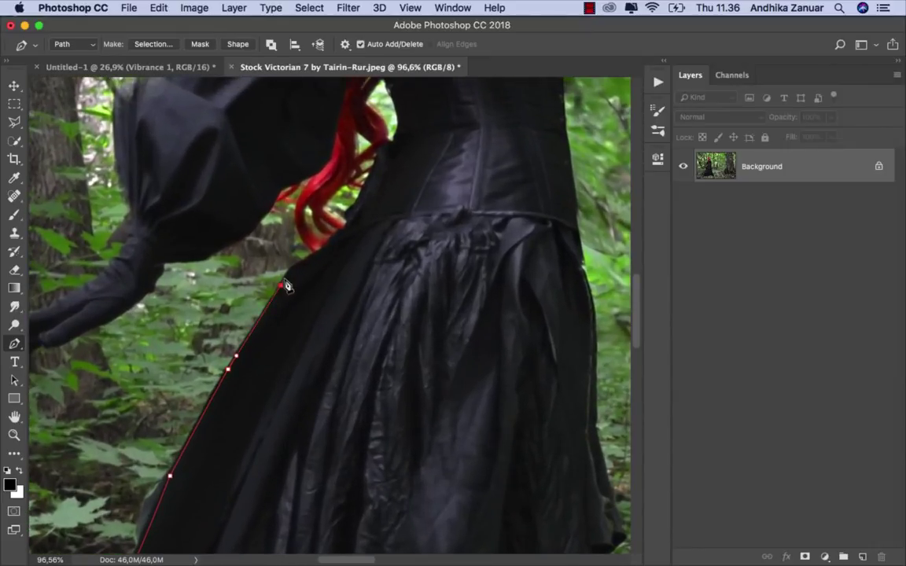
pyautogui.scroll(1, 315, 260)
pyautogui.scroll(2, 354, 291)
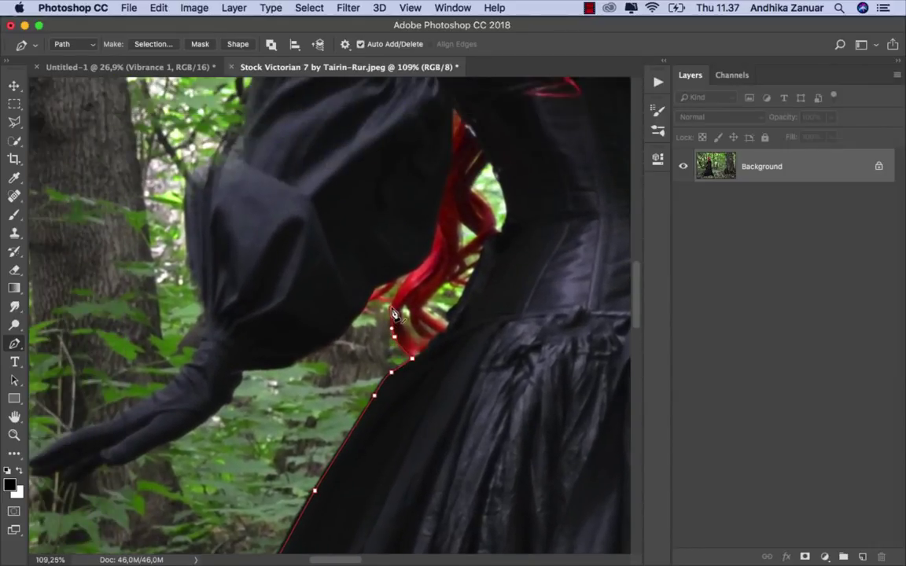
pyautogui.moveTo(400, 301)
pyautogui.mouseDown()
pyautogui.moveTo(397, 283)
pyautogui.moveTo(302, 363)
pyautogui.moveTo(240, 373)
pyautogui.mouseUp()
pyautogui.scroll(3, 242, 377)
pyautogui.scroll(3, 242, 378)
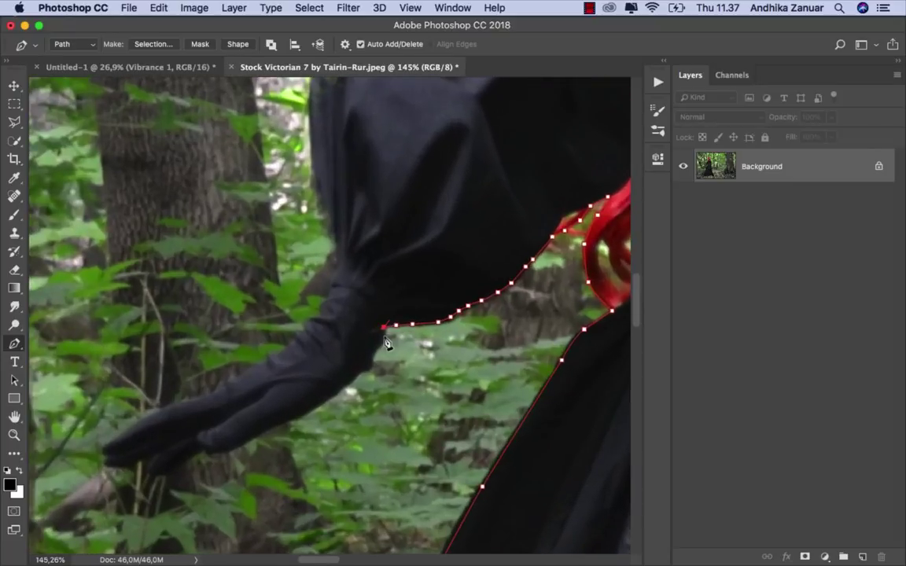
pyautogui.moveTo(385, 342)
pyautogui.mouseDown()
pyautogui.moveTo(354, 380)
pyautogui.moveTo(157, 477)
pyautogui.moveTo(145, 464)
pyautogui.moveTo(108, 467)
pyautogui.moveTo(186, 405)
pyautogui.moveTo(298, 338)
pyautogui.moveTo(339, 280)
pyautogui.mouseUp()
pyautogui.press('alt+super+z')
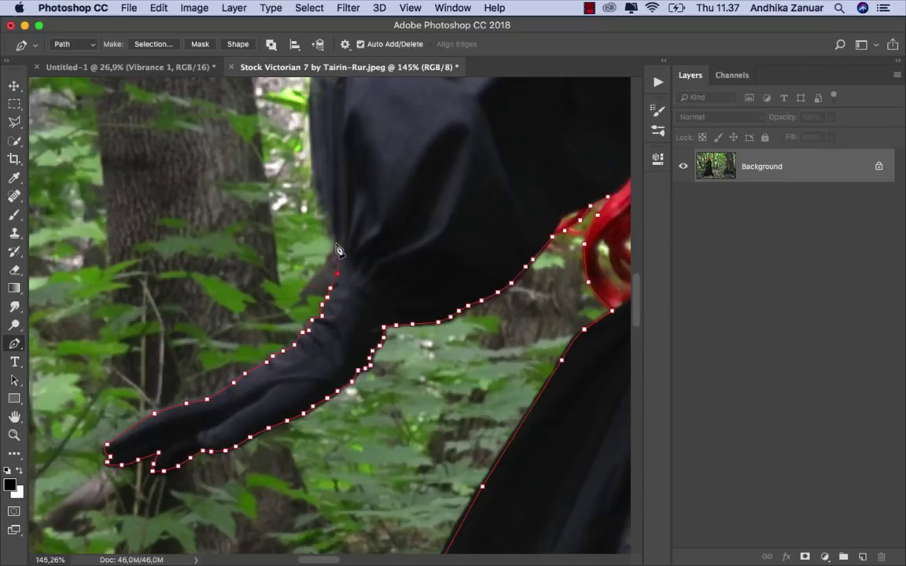
pyautogui.scroll(5, 338, 250)
pyautogui.press('alt+super+z')
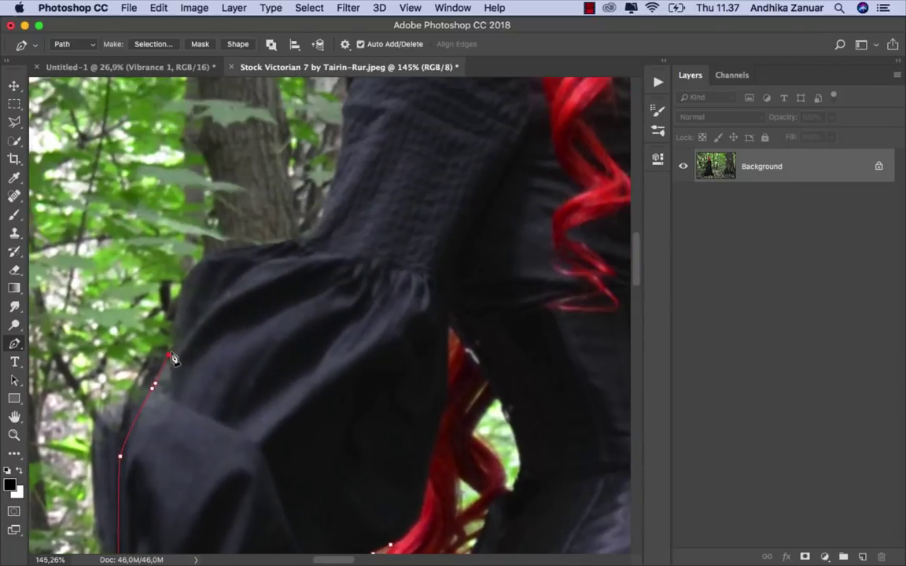
# Trace the path up the left sleeve and shoulder and over the top of the hair.
pyautogui.moveTo(189, 343)
pyautogui.mouseDown()
pyautogui.moveTo(236, 243)
pyautogui.moveTo(301, 187)
pyautogui.mouseUp()
pyautogui.scroll(5, 306, 161)
pyautogui.hscroll(3, 307, 161)
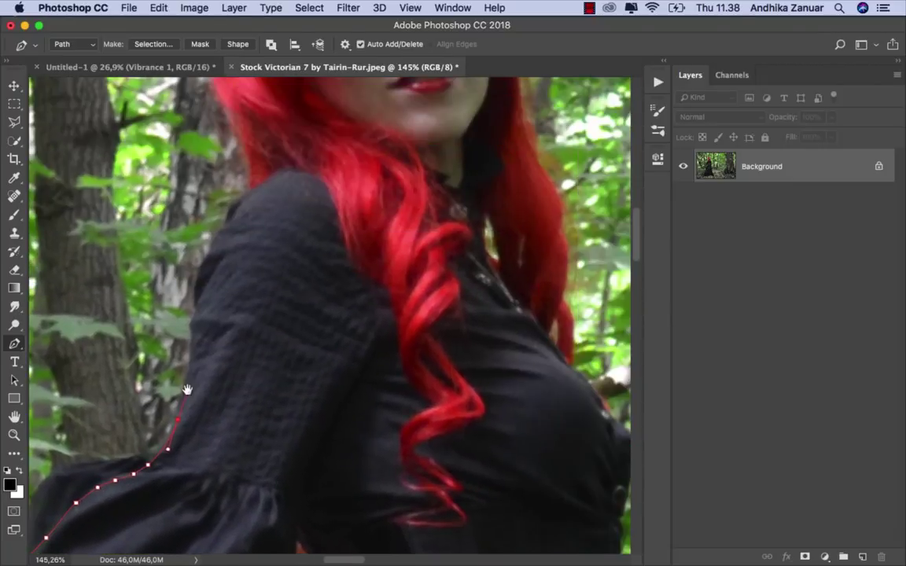
pyautogui.moveTo(177, 350)
pyautogui.mouseDown()
pyautogui.moveTo(212, 247)
pyautogui.moveTo(252, 196)
pyautogui.mouseUp()
pyautogui.scroll(5, 252, 196)
pyautogui.hscroll(1, 252, 196)
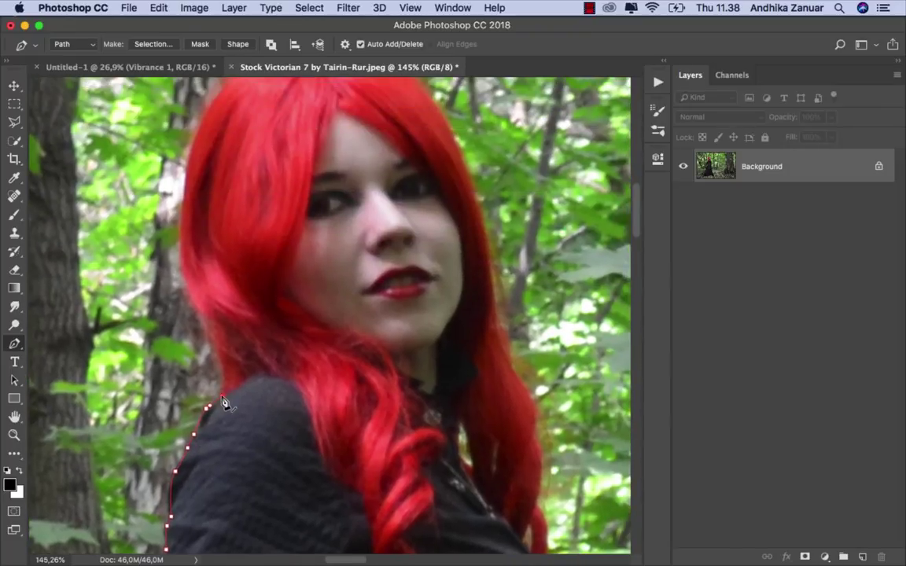
pyautogui.click(180, 165)
pyautogui.click(195, 129)
pyautogui.scroll(5, 204, 134)
pyautogui.hscroll(1, 204, 133)
pyautogui.press('alt+super+z')
pyautogui.moveTo(219, 174); pyautogui.dragTo(236, 166)
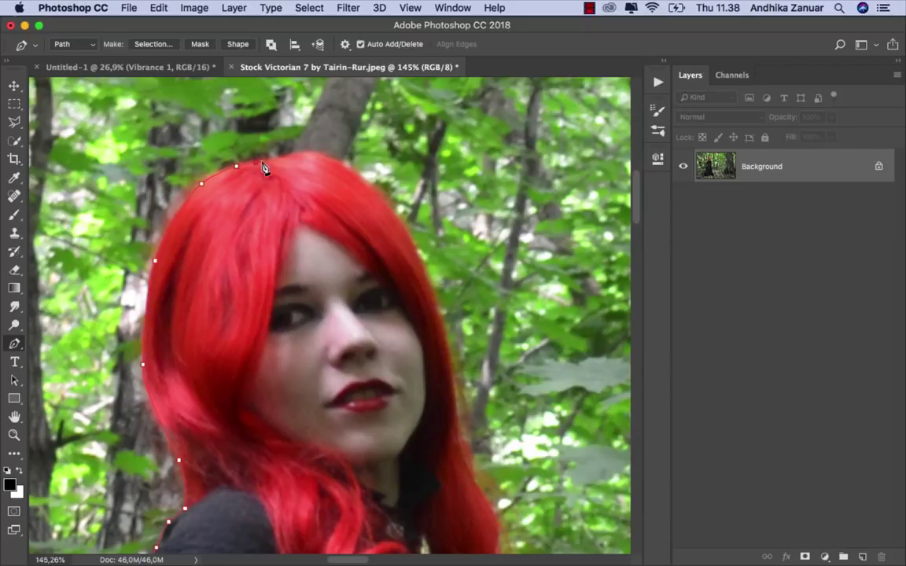
pyautogui.moveTo(350, 166); pyautogui.dragTo(364, 181)
# Continue the path down the hair's right side and along the bust edge.
pyautogui.scroll(-10, 460, 427)
pyautogui.click(375, 186)
pyautogui.click(384, 224)
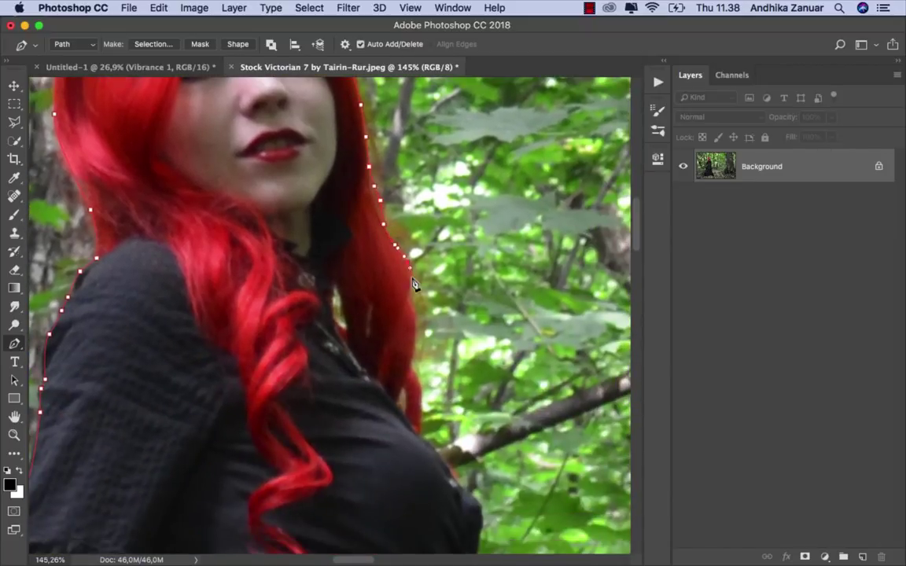
pyautogui.click(395, 244)
pyautogui.click(406, 262)
pyautogui.press('alt+super+z')
pyautogui.click(415, 333)
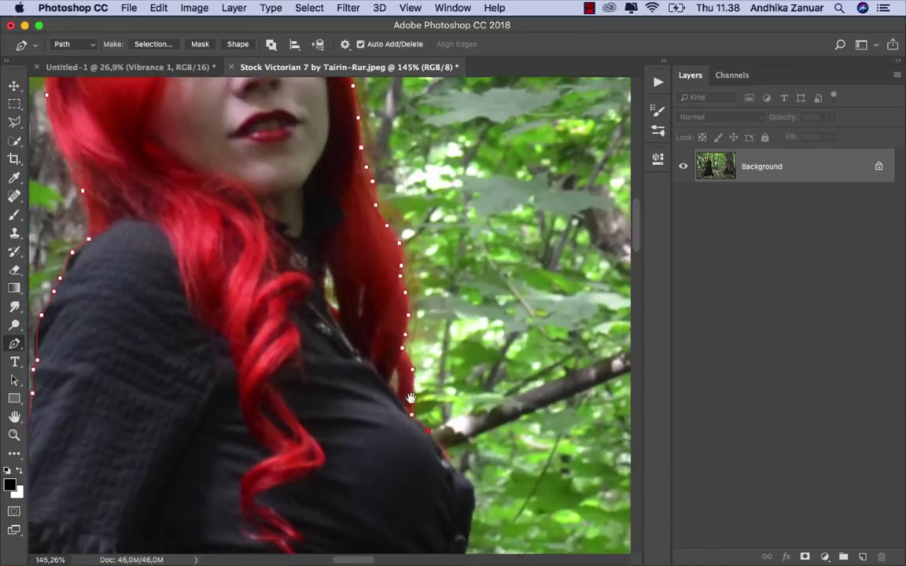
pyautogui.scroll(-10, 423, 433)
pyautogui.click(393, 376)
pyautogui.click(384, 427)
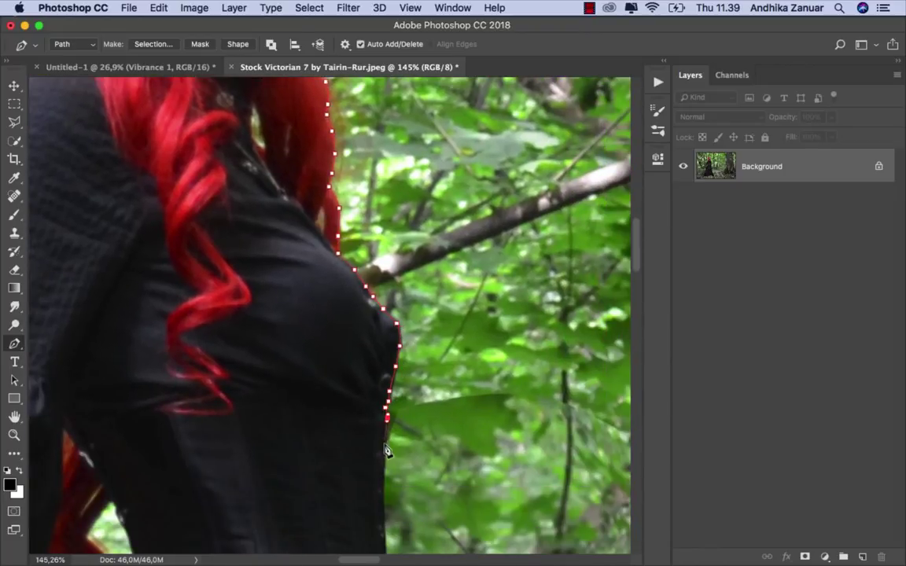
# Extend the path along the corset waist and down the skirt's right side.
pyautogui.scroll(-10, 384, 454)
pyautogui.click(360, 237)
pyautogui.click(365, 295)
pyautogui.click(374, 348)
pyautogui.click(380, 397)
pyautogui.scroll(-5, 380, 397)
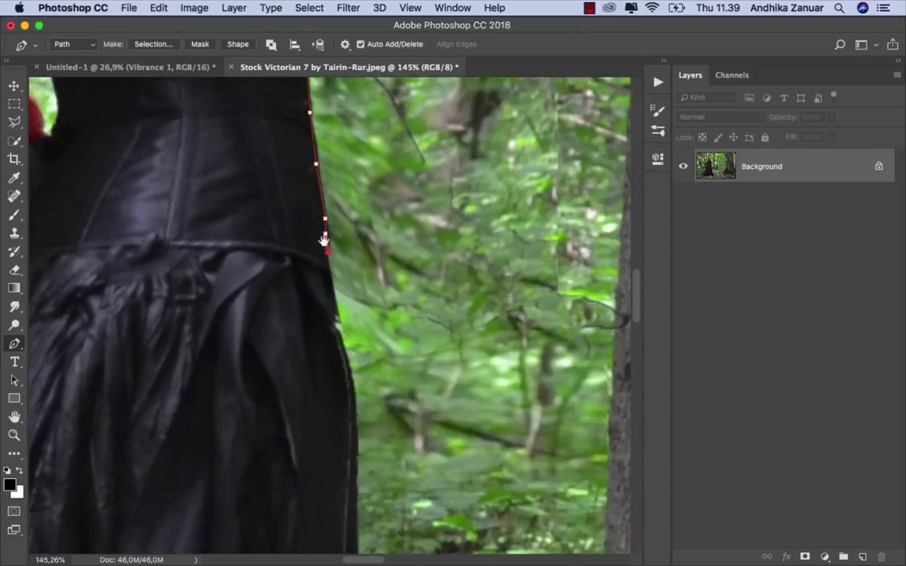
pyautogui.click(327, 293)
pyautogui.click(333, 314)
pyautogui.scroll(-2, 333, 314)
pyautogui.scroll(-2, 329, 252)
pyautogui.click(334, 346)
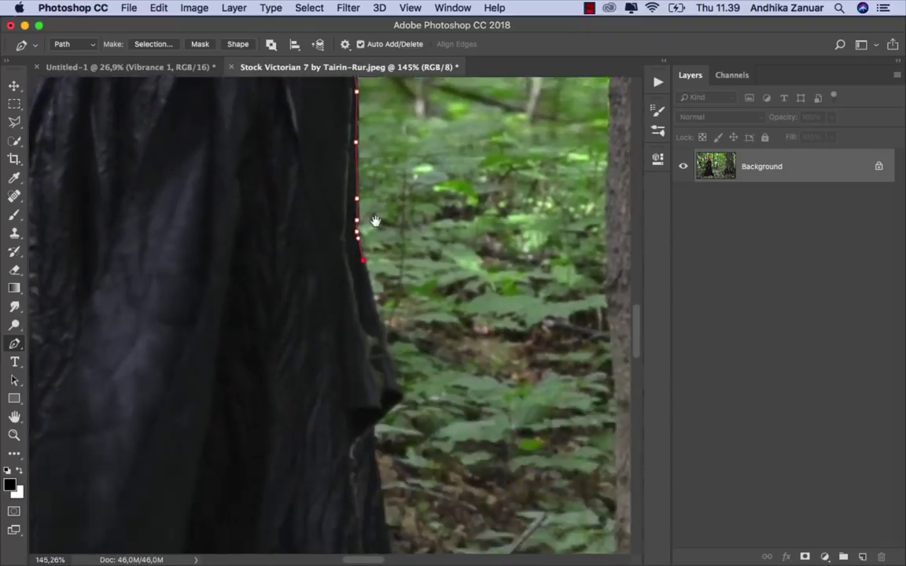
pyautogui.scroll(-4, 333, 346)
pyautogui.click(403, 295)
pyautogui.scroll(-3, 405, 307)
pyautogui.scroll(-3, 404, 307)
pyautogui.press('alt+super+z')
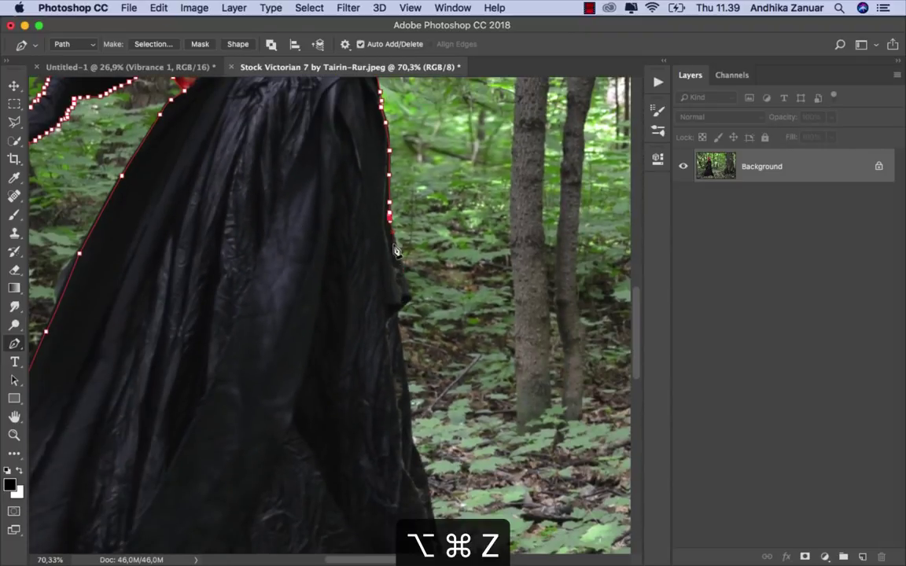
pyautogui.scroll(-3, 409, 298)
# Trace the skirt's right edge down to and around the hem's right corner.
pyautogui.click(455, 257)
pyautogui.click(471, 323)
pyautogui.scroll(-3, 471, 323)
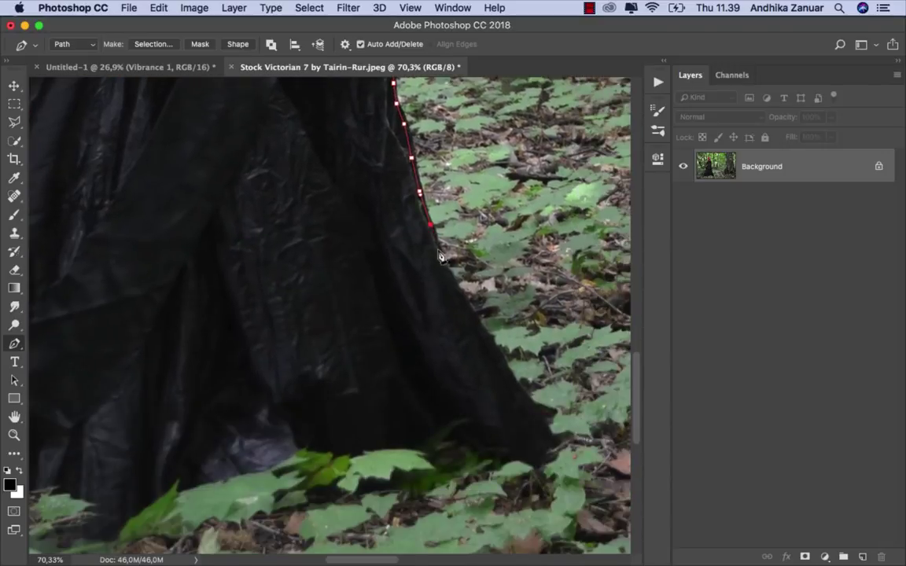
pyautogui.click(441, 260)
pyautogui.click(475, 319)
pyautogui.click(509, 373)
pyautogui.click(541, 457)
pyautogui.press('alt+super+z')
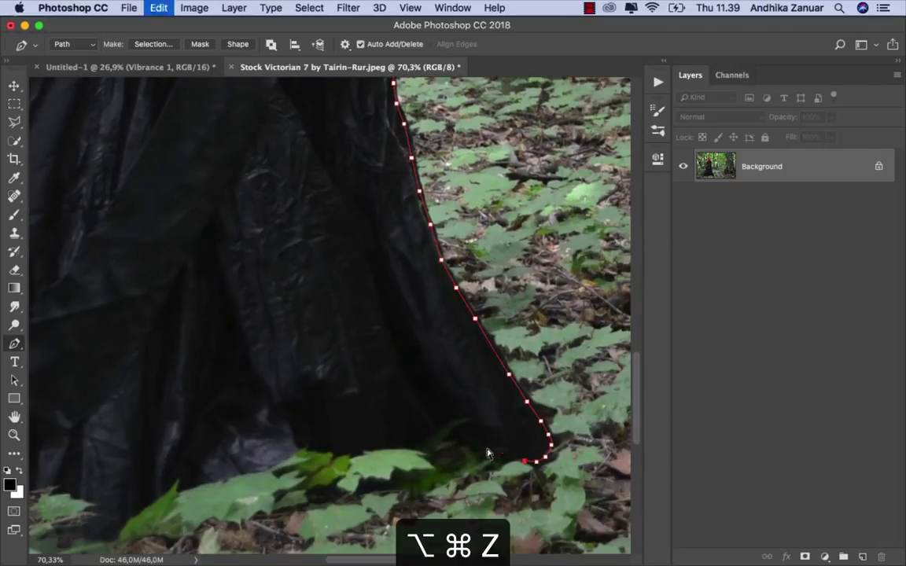
pyautogui.click(501, 453)
pyautogui.click(440, 434)
# Run the path left along the hem, up the skirt's left edge, and close it.
pyautogui.hscroll(-5, 445, 407)
pyautogui.click(444, 407)
pyautogui.click(339, 413)
pyautogui.hscroll(-5, 273, 410)
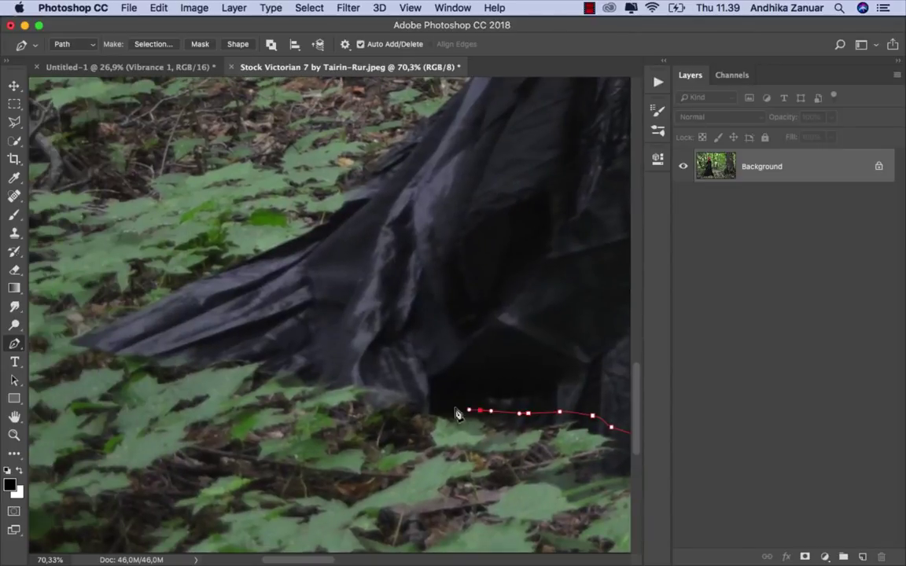
pyautogui.click(379, 383)
pyautogui.click(281, 363)
pyautogui.click(180, 363)
pyautogui.click(78, 350)
pyautogui.click(250, 266)
pyautogui.scroll(5, 338, 238)
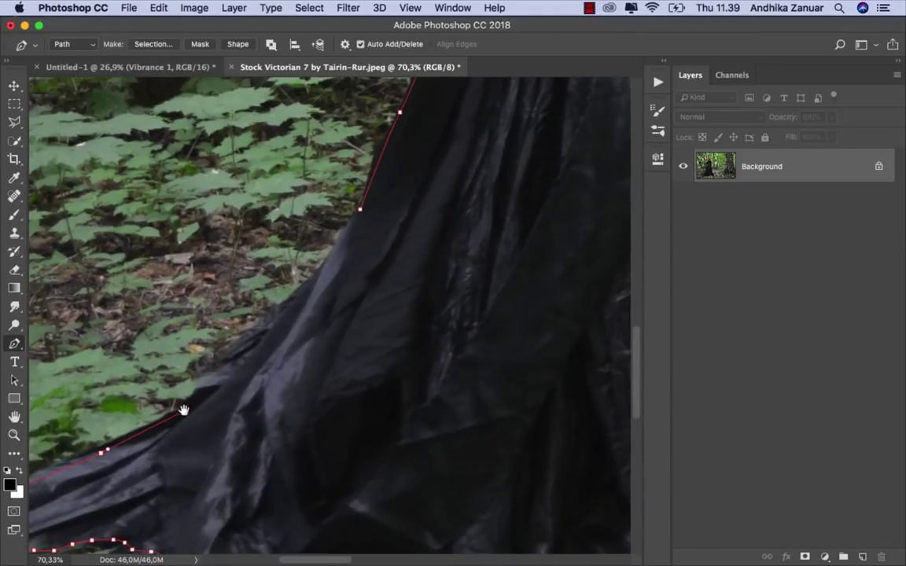
pyautogui.click(257, 334)
pyautogui.click(324, 269)
pyautogui.click(358, 212)
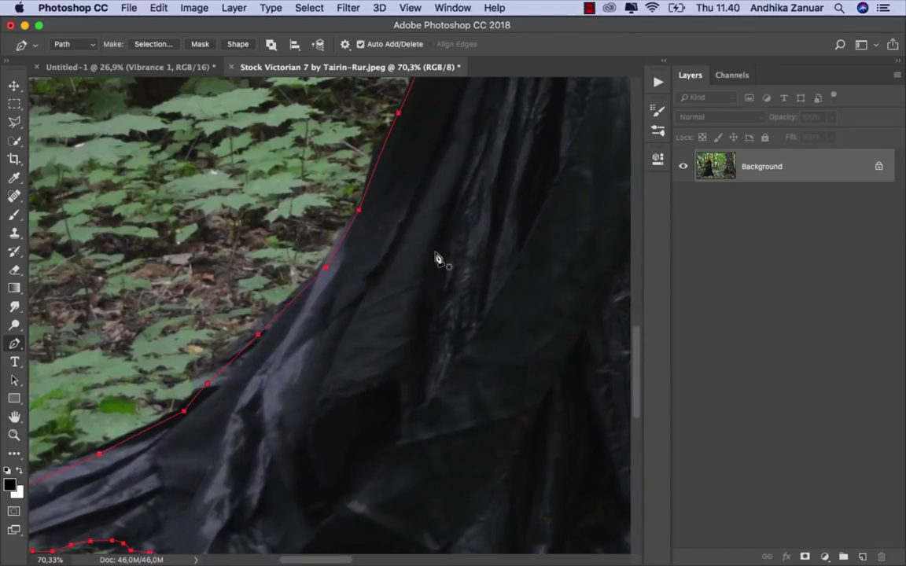
# Outline the green gap between the hair strands as an extra path shape.
pyautogui.scroll(-5, 466, 269)
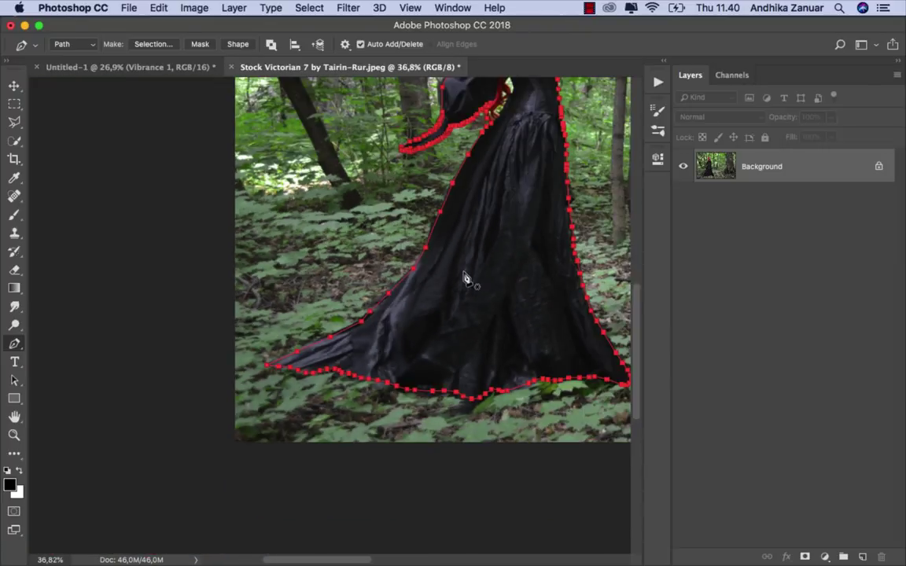
pyautogui.moveTo(509, 166); pyautogui.dragTo(329, 360)
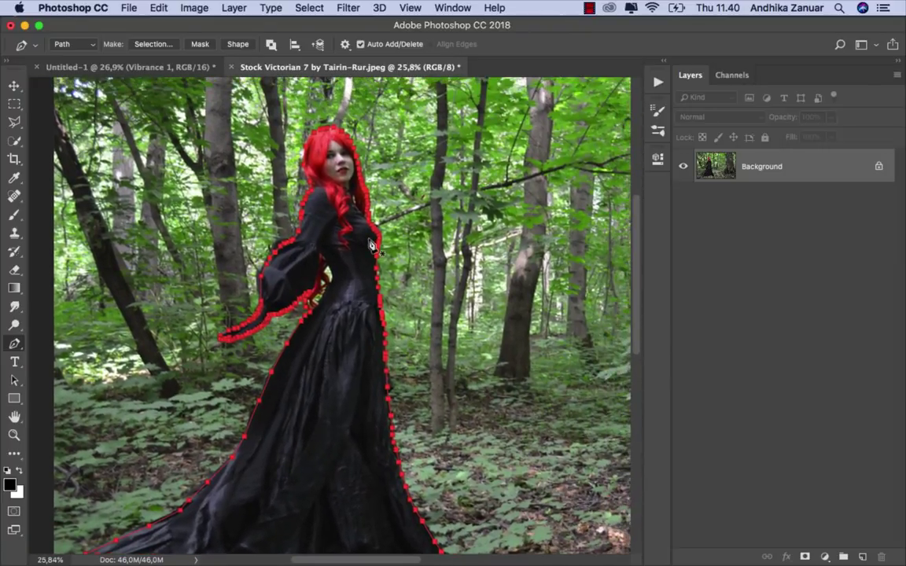
pyautogui.scroll(1, 332, 291)
pyautogui.scroll(3, 331, 293)
pyautogui.scroll(4, 322, 299)
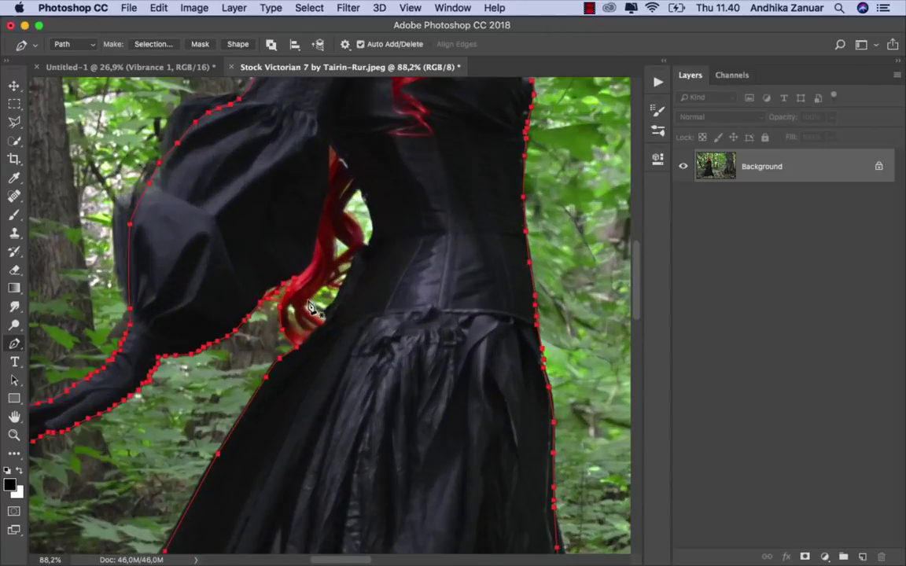
pyautogui.scroll(3, 314, 305)
pyautogui.scroll(2, 310, 307)
pyautogui.scroll(2, 291, 318)
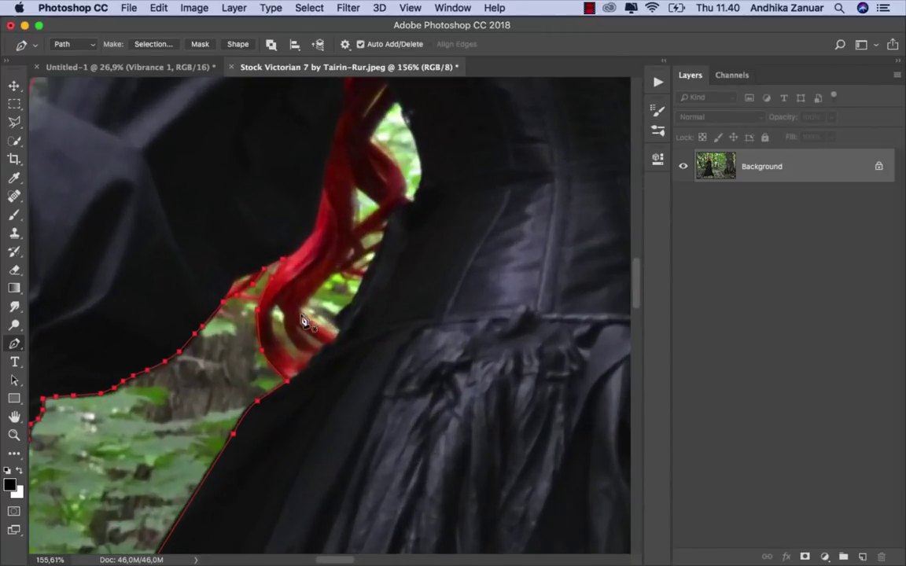
pyautogui.click(298, 324)
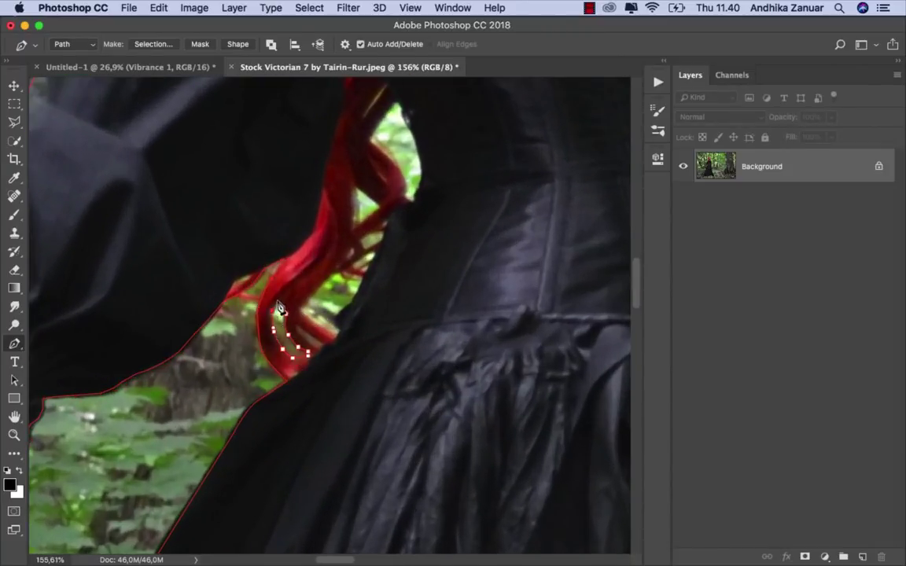
pyautogui.moveTo(297, 323)
pyautogui.mouseDown()
pyautogui.moveTo(347, 283)
pyautogui.moveTo(344, 333)
pyautogui.moveTo(297, 307)
pyautogui.moveTo(351, 188)
pyautogui.moveTo(373, 260)
pyautogui.moveTo(368, 181)
pyautogui.moveTo(386, 290)
pyautogui.mouseUp()
pyautogui.scroll(3, 374, 259)
pyautogui.scroll(10, 315, 346)
pyautogui.scroll(5, 293, 360)
pyautogui.scroll(8, 331, 330)
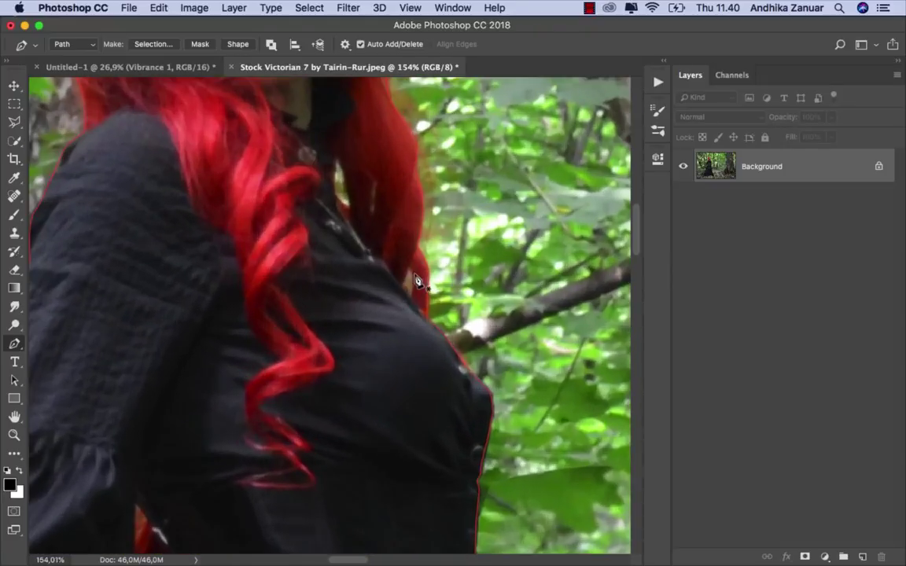
pyautogui.click(409, 269)
# Zoom out and fit the whole forest photo on screen.
pyautogui.scroll(-2, 412, 309)
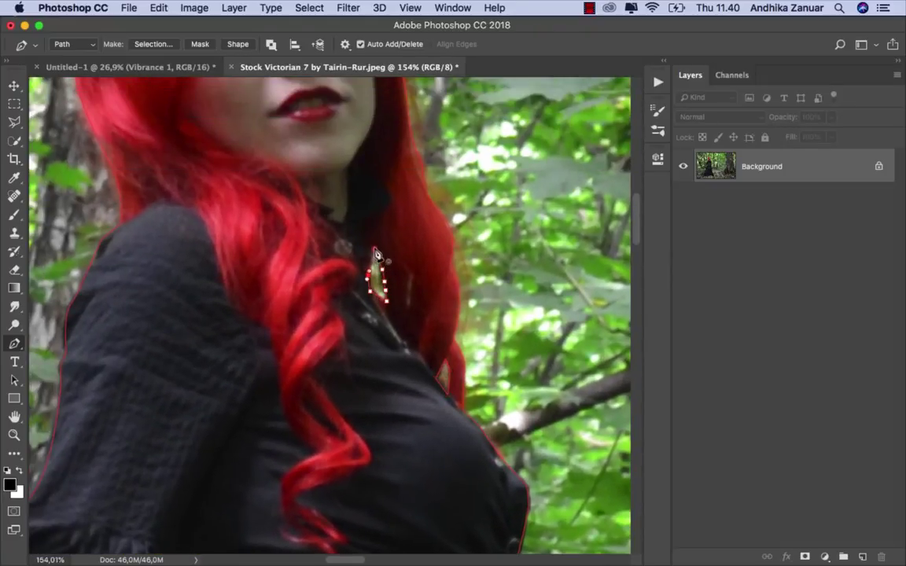
pyautogui.scroll(-2, 405, 314)
pyautogui.scroll(-2, 403, 314)
pyautogui.scroll(-2, 403, 315)
pyautogui.scroll(-2, 403, 314)
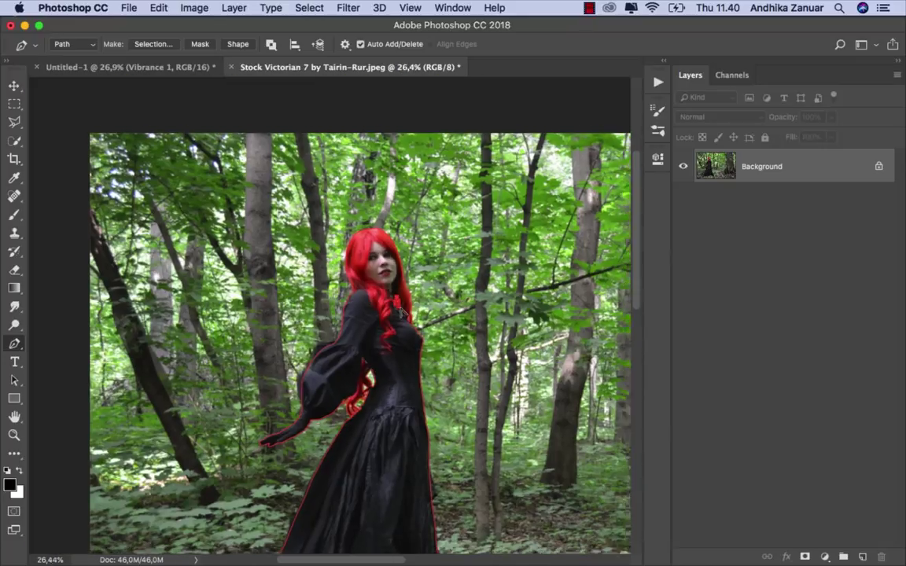
pyautogui.scroll(-2, 403, 316)
pyautogui.press('super+0')
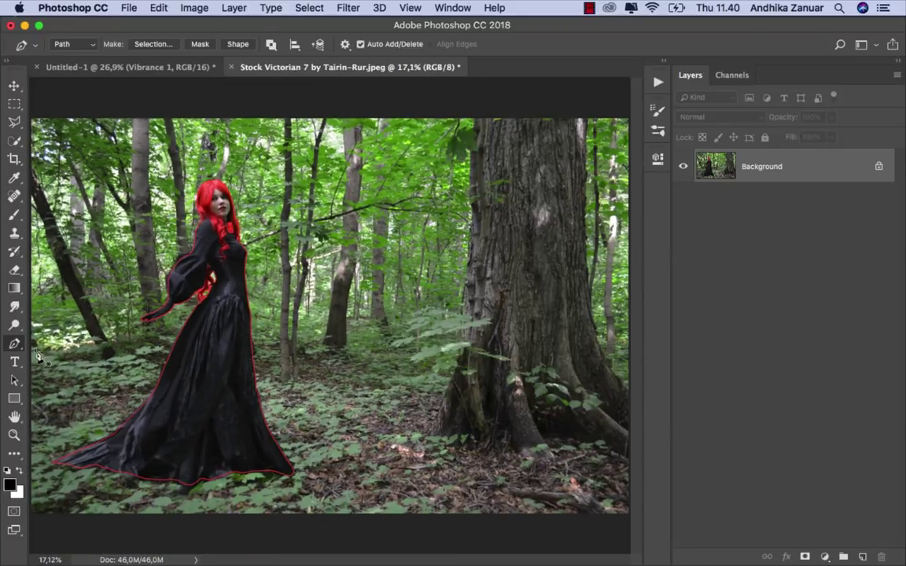
# Turn the finished path into a slightly feathered selection and mask the woman's layer with it.
pyautogui.rightClick(278, 247)
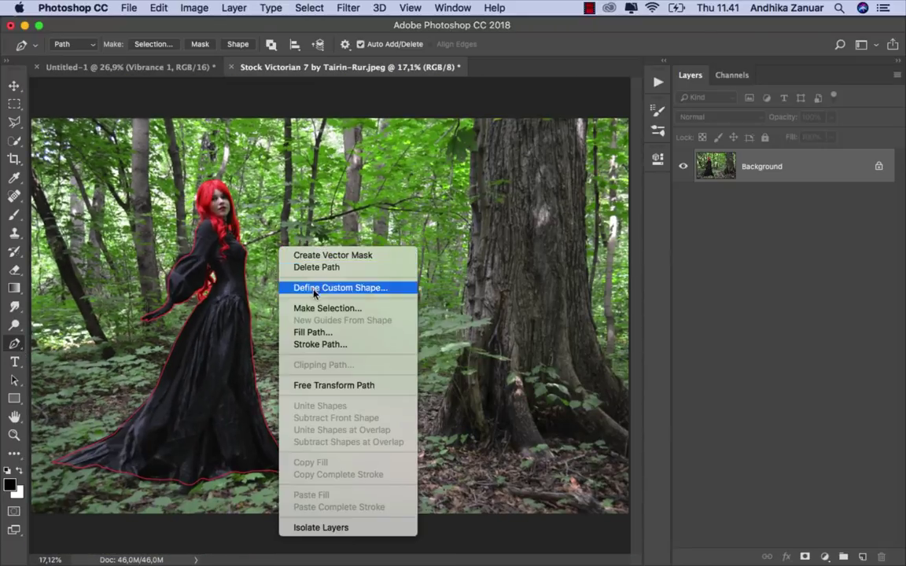
pyautogui.click(318, 309)
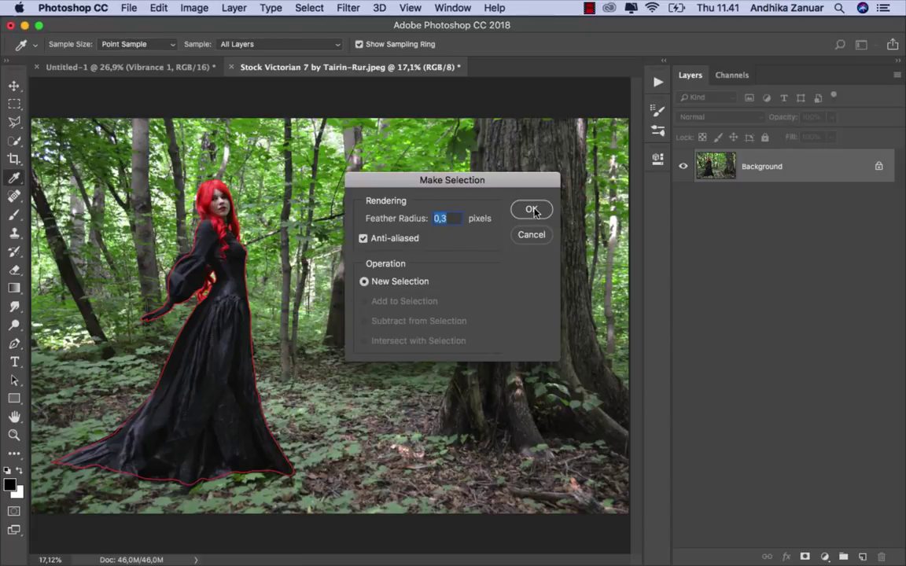
pyautogui.click(532, 210)
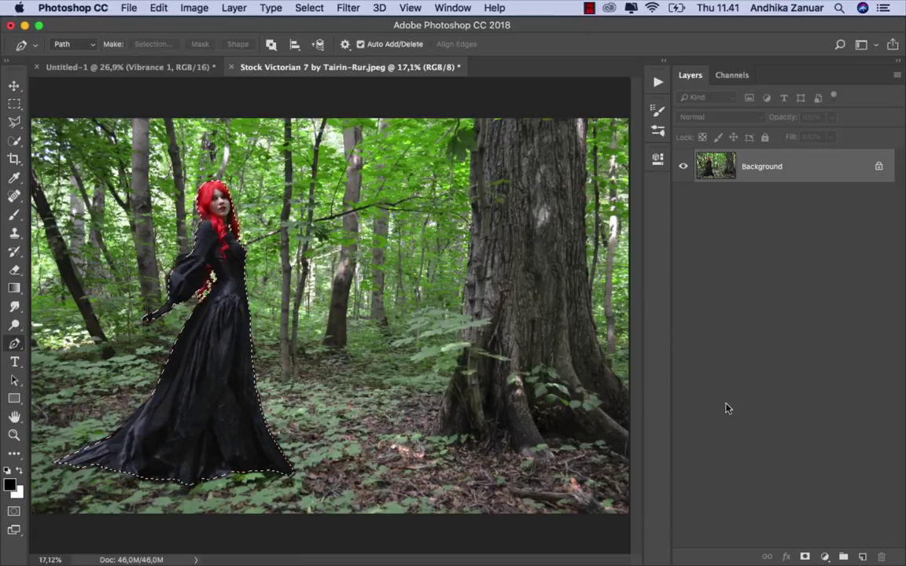
pyautogui.click(804, 555)
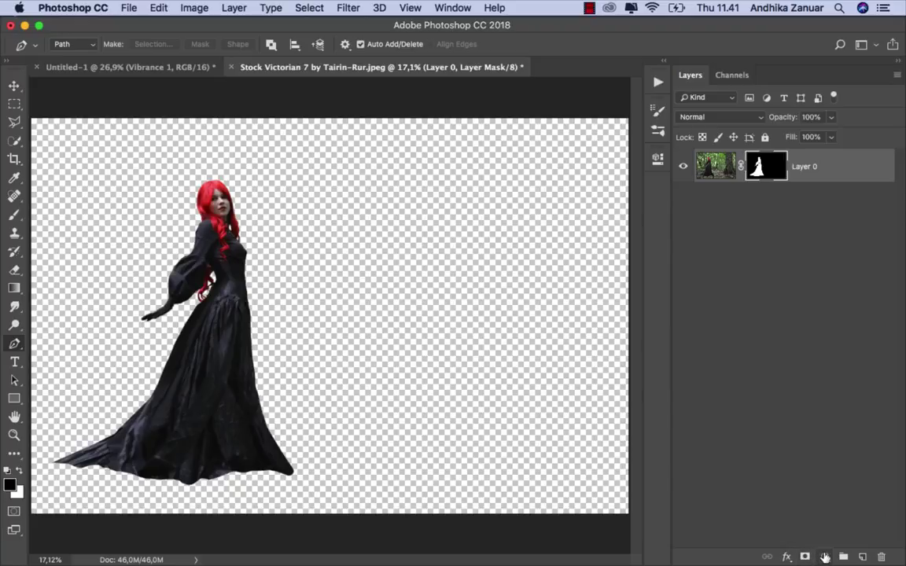
# Add a grey Solid Color fill layer beneath the woman's layer.
pyautogui.click(824, 556)
pyautogui.click(759, 258)
pyautogui.click(471, 370)
pyautogui.click(772, 254)
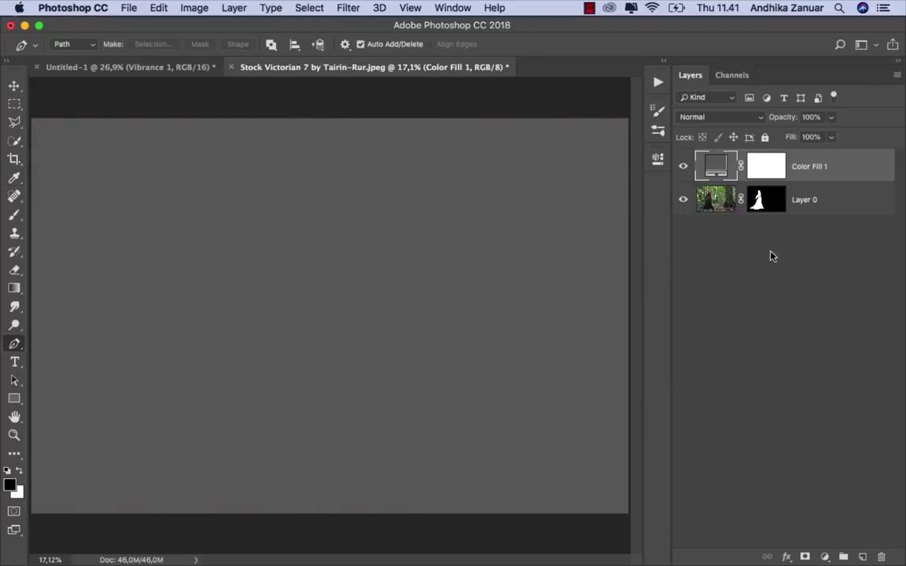
pyautogui.moveTo(805, 169); pyautogui.dragTo(798, 232)
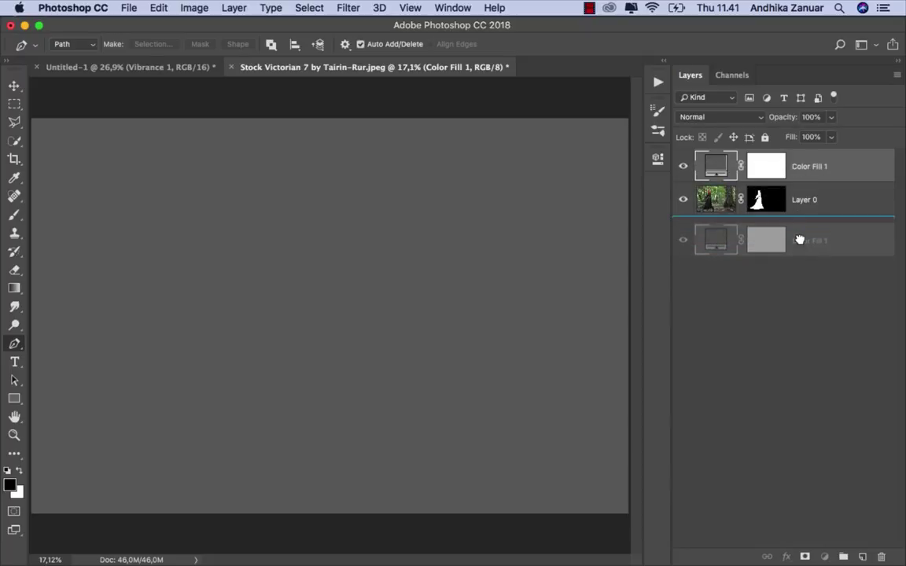
pyautogui.click(766, 171)
# Open Select and Mask on the woman's layer mask, zoomed in with a smaller refine brush.
pyautogui.rightClick(766, 170)
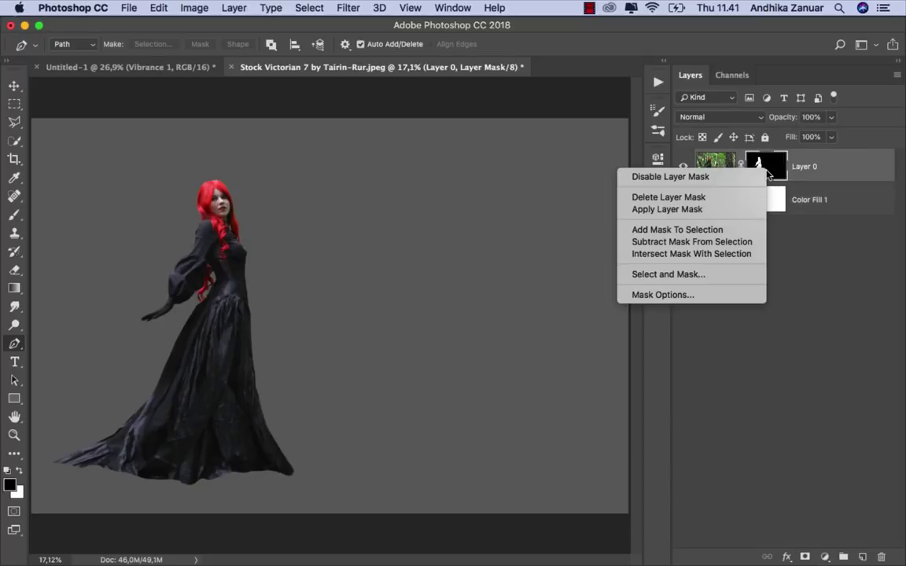
pyautogui.click(696, 274)
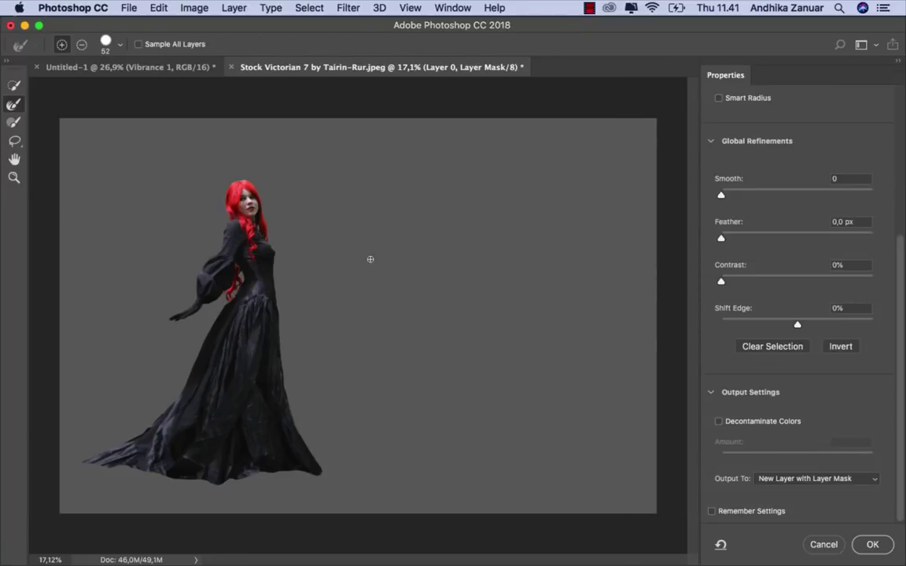
pyautogui.scroll(5, 212, 202)
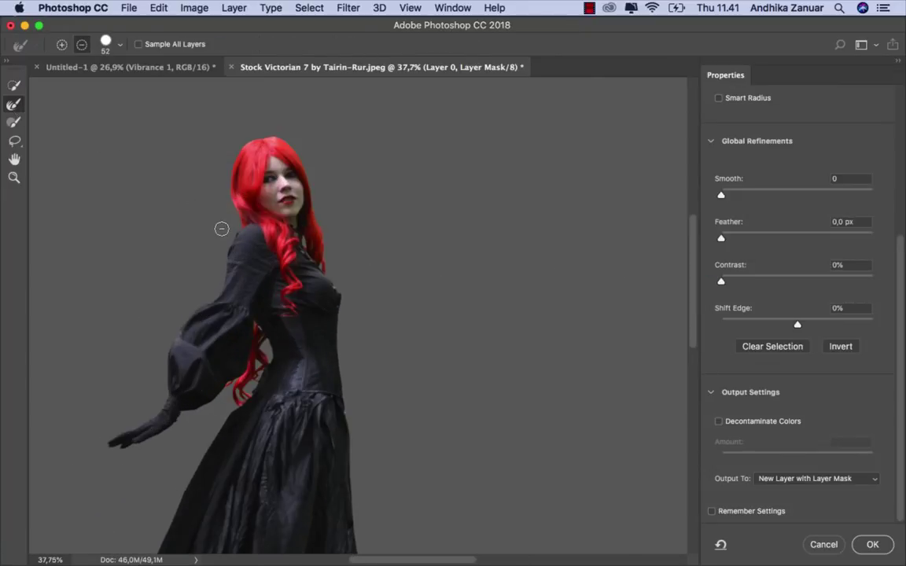
pyautogui.scroll(1, 228, 232)
pyautogui.scroll(1, 269, 254)
pyautogui.scroll(1, 290, 272)
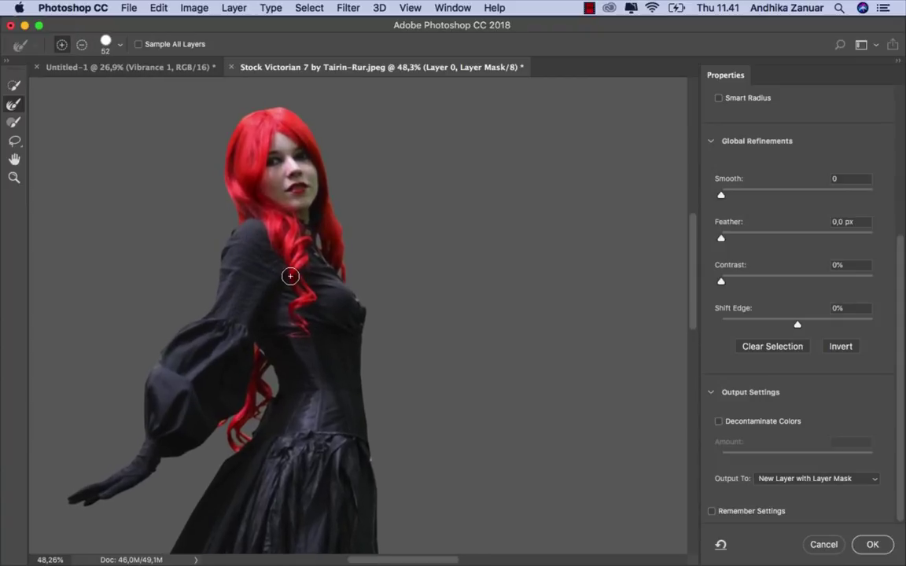
pyautogui.scroll(1, 249, 244)
pyautogui.scroll(1, 248, 243)
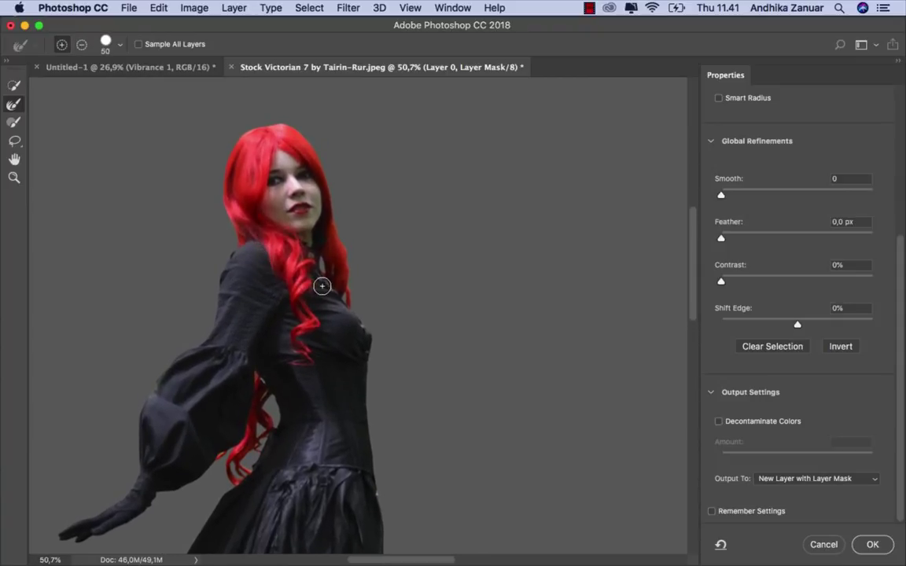
pyautogui.press('[')
pyautogui.press('[')
pyautogui.press('[')
# Enable Decontaminate Colors and output the refined edges as a new layer with mask.
pyautogui.scroll(-3, 316, 317)
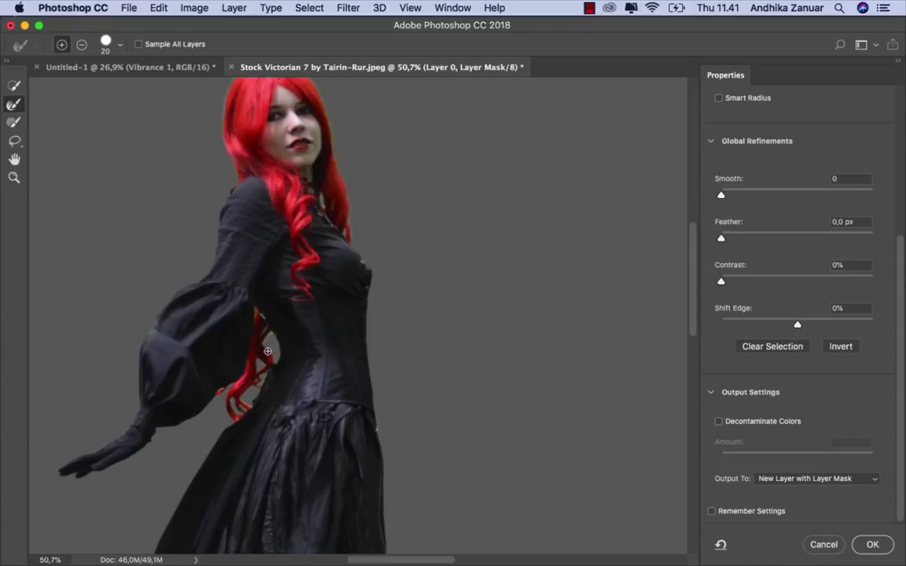
pyautogui.scroll(-1, 264, 358)
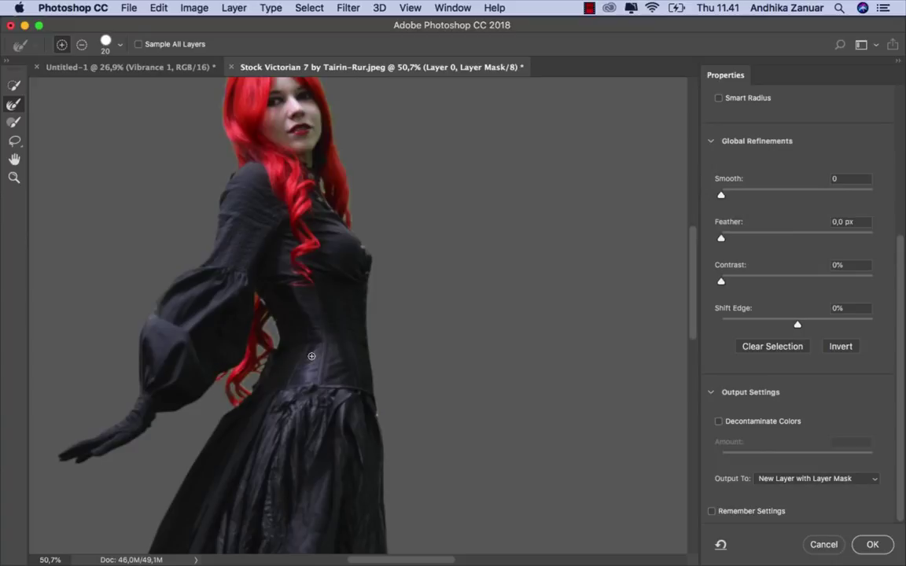
pyautogui.press('super+0')
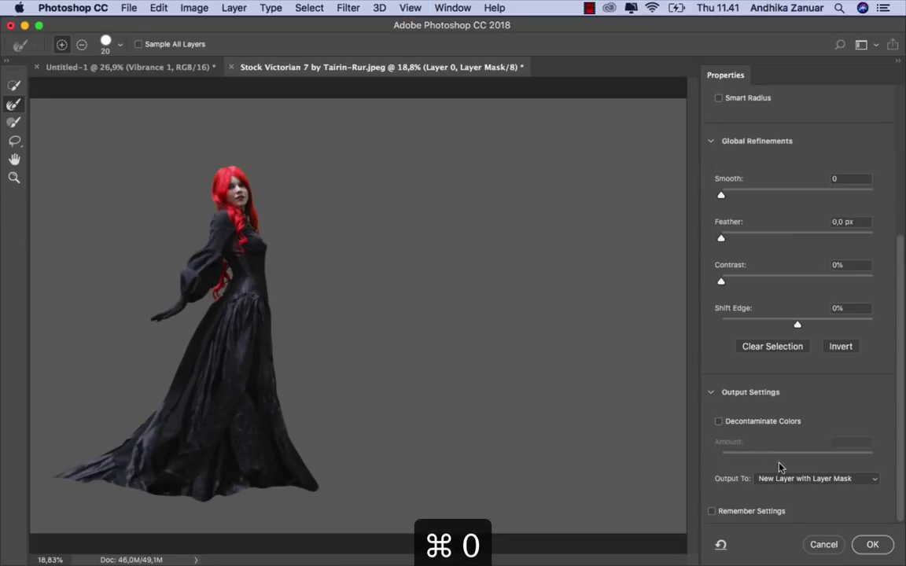
pyautogui.click(717, 422)
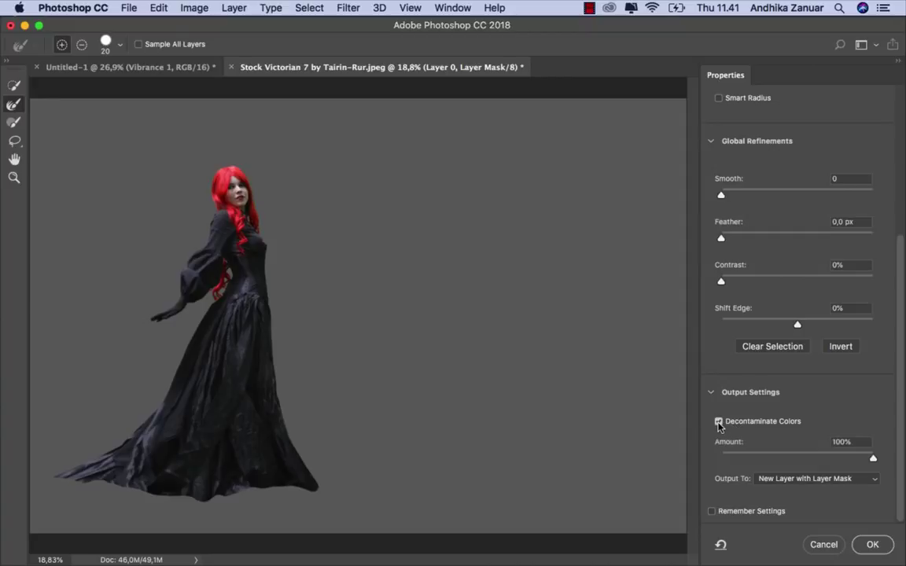
pyautogui.click(857, 544)
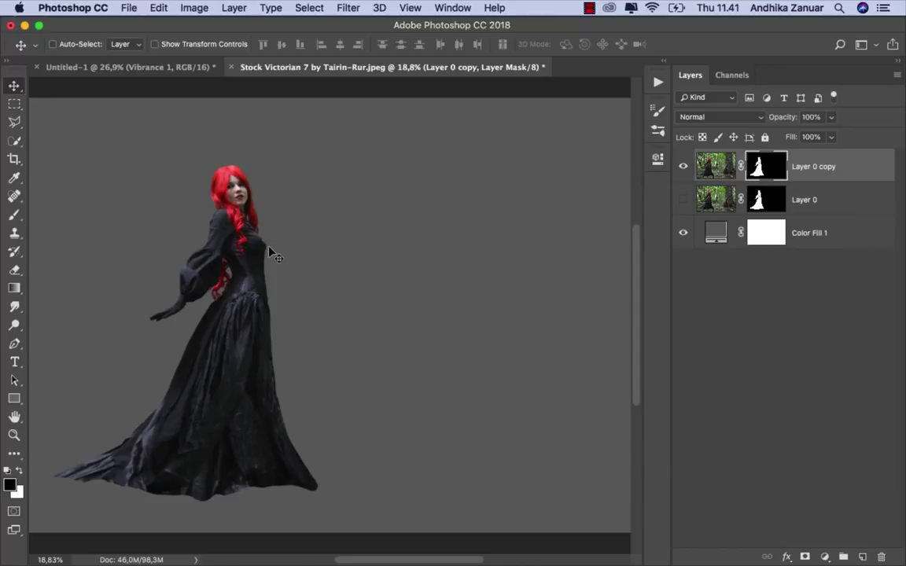
# Apply the copy's layer mask, rename the layer 'model', and drag it toward the composite.
pyautogui.rightClick(756, 165)
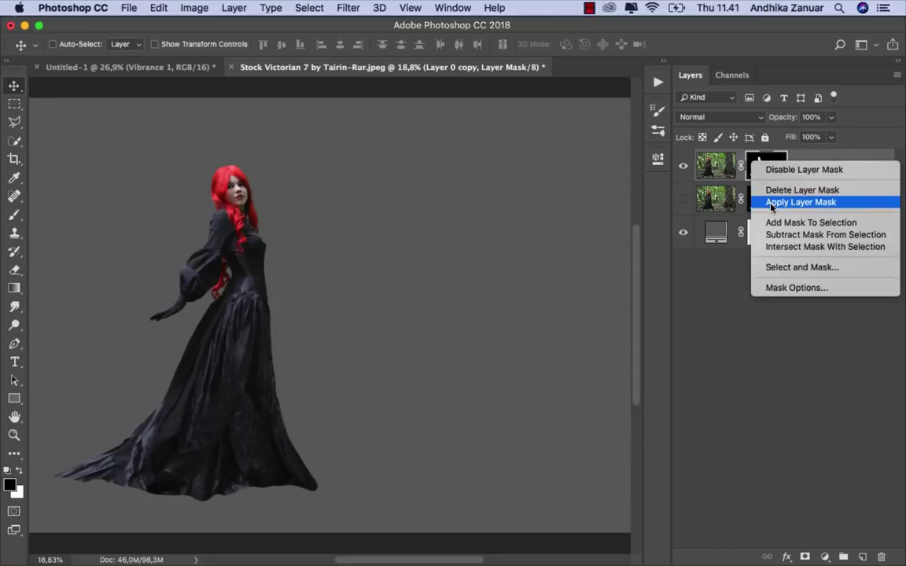
pyautogui.click(785, 197)
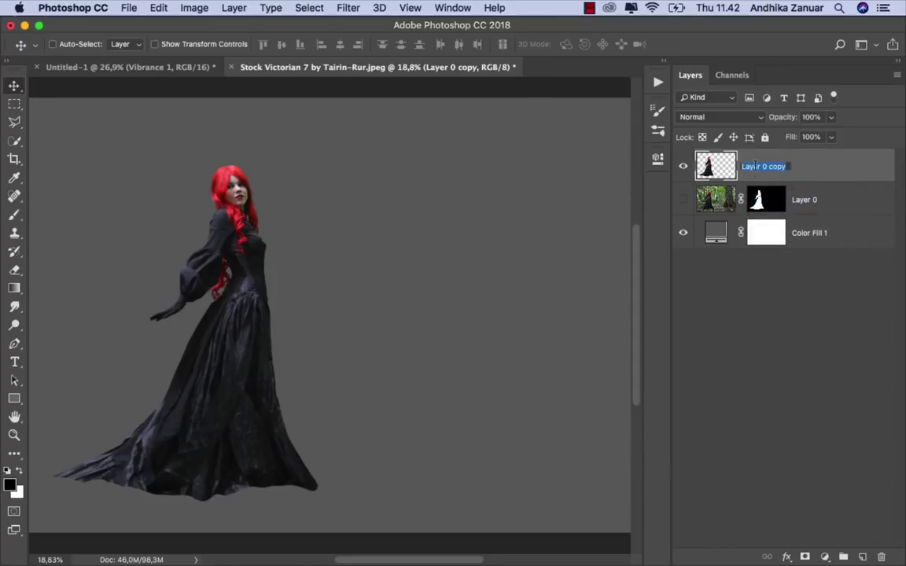
pyautogui.write('model')
pyautogui.press('Return')
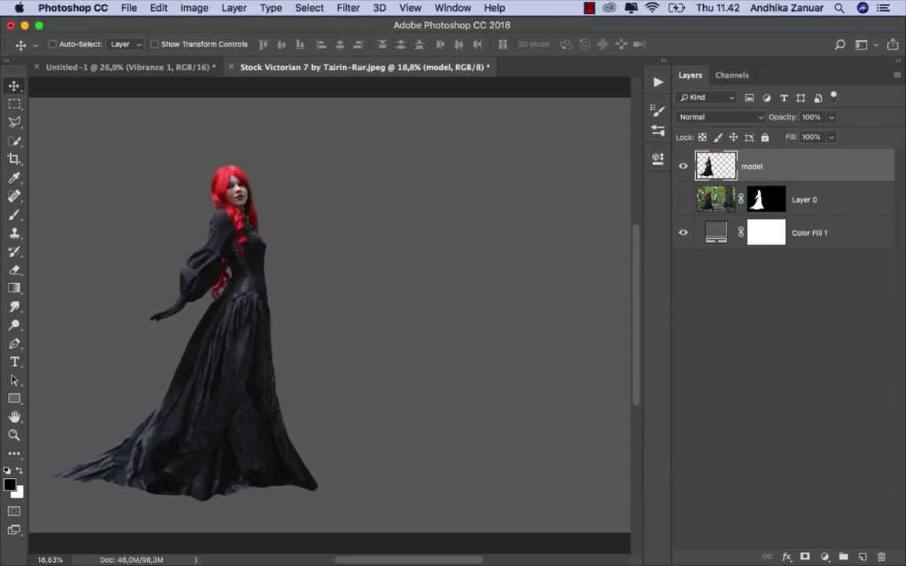
pyautogui.moveTo(221, 189); pyautogui.dragTo(163, 71)
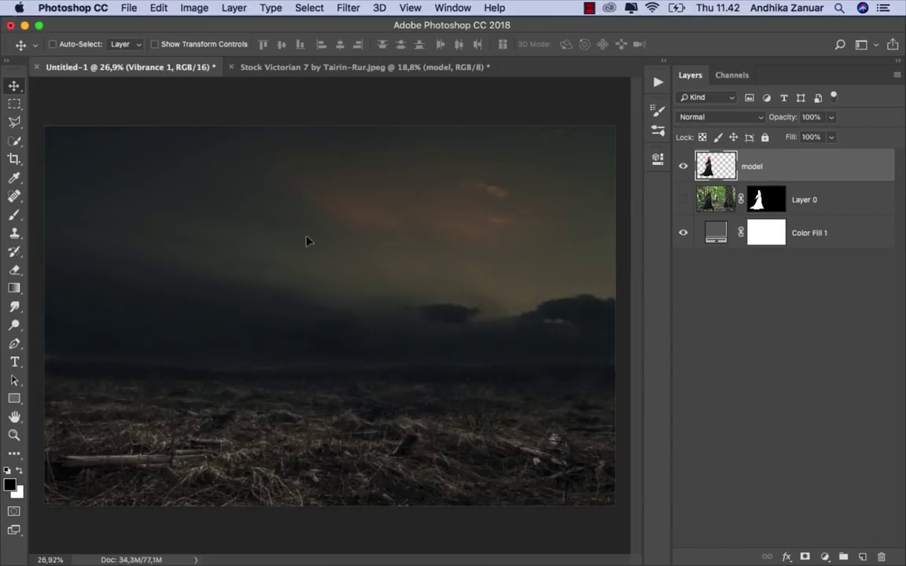
# Drop the model into the prairie composite and Free Transform her down to about 43%, shifted right.
pyautogui.moveTo(307, 240); pyautogui.dragTo(279, 245)
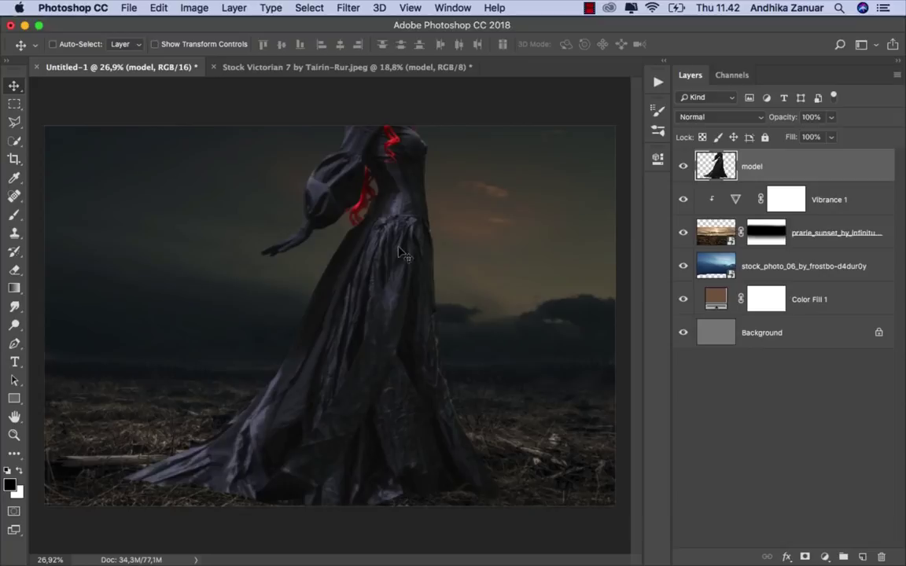
pyautogui.hotkey('ctrl', 't')
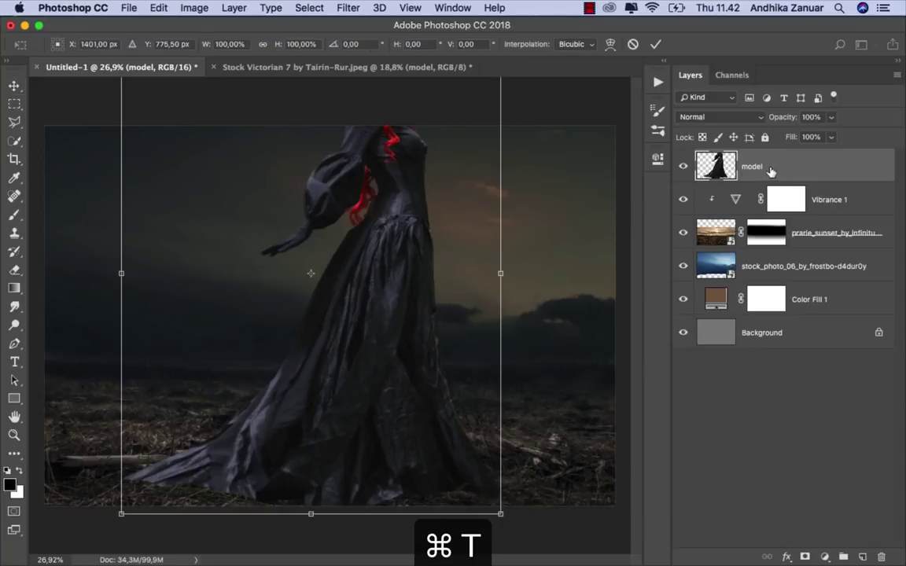
pyautogui.scroll(-2, 512, 228)
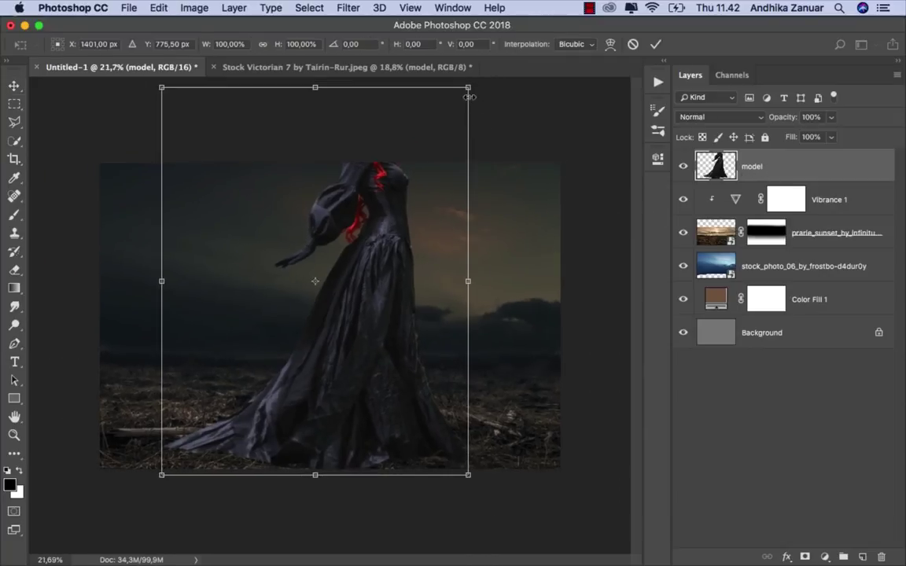
pyautogui.moveTo(467, 91); pyautogui.dragTo(326, 267)
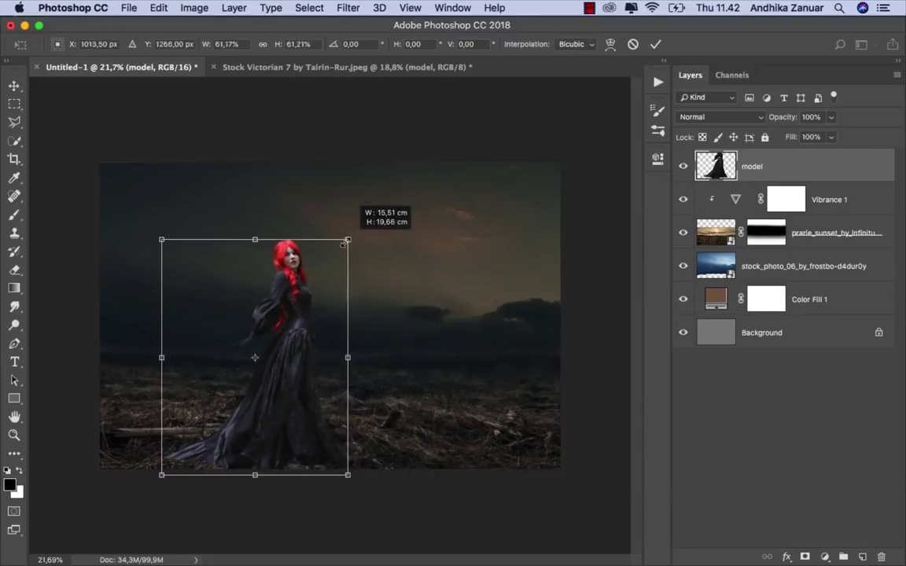
pyautogui.moveTo(277, 307); pyautogui.dragTo(294, 270)
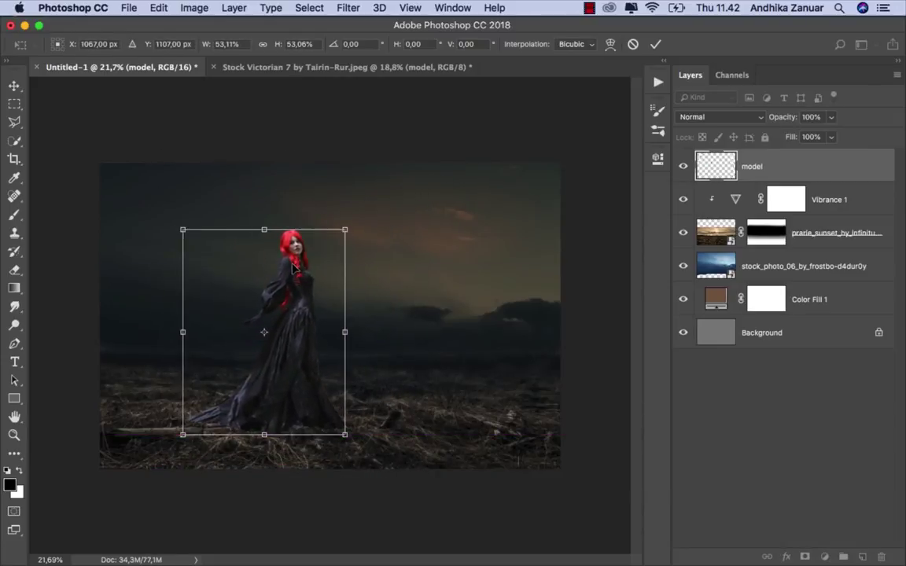
pyautogui.scroll(1, 294, 270)
pyautogui.scroll(1, 295, 270)
pyautogui.scroll(1, 294, 270)
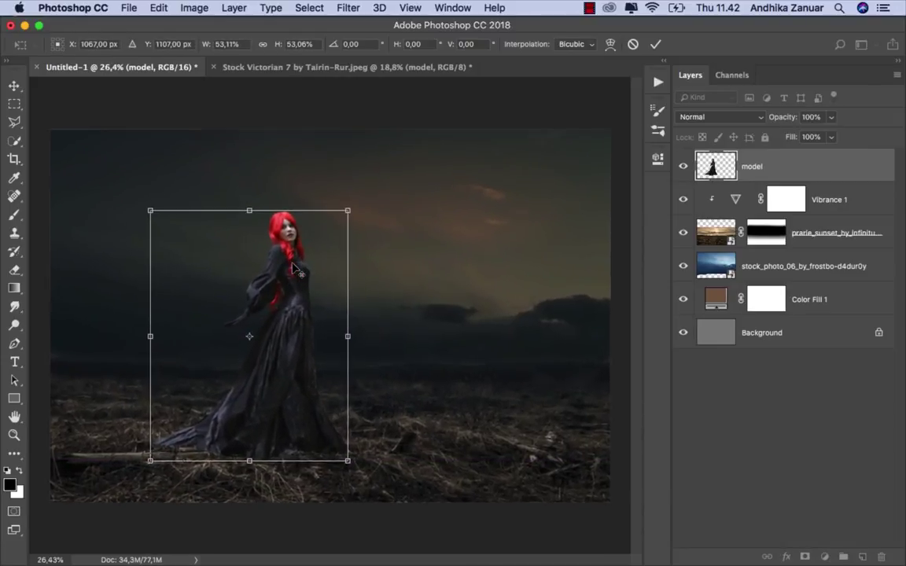
pyautogui.scroll(1, 294, 269)
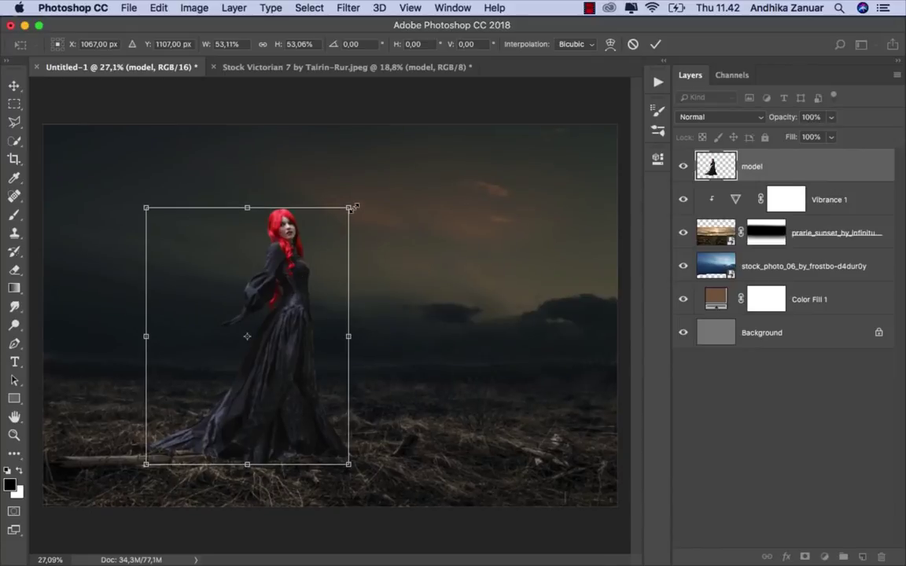
pyautogui.moveTo(353, 208); pyautogui.dragTo(311, 257)
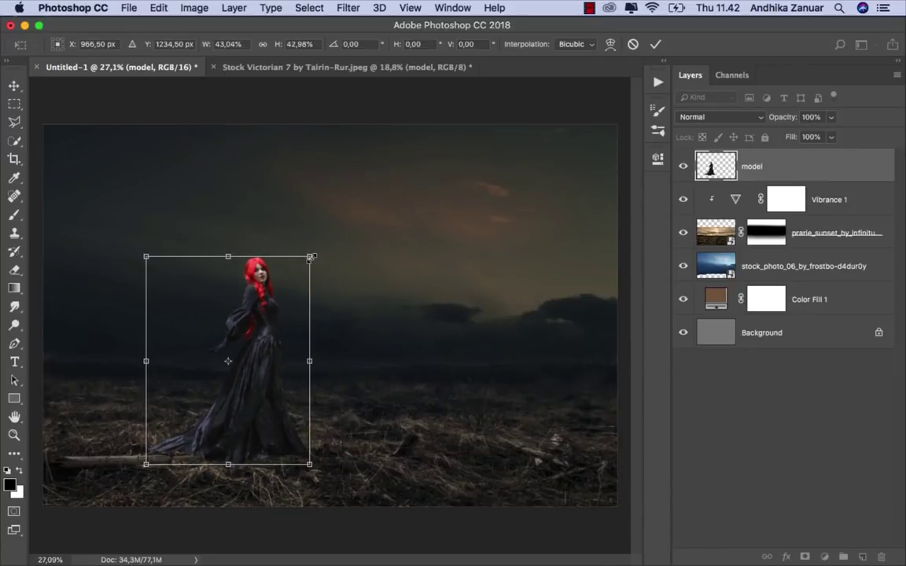
pyautogui.moveTo(311, 257); pyautogui.dragTo(304, 267)
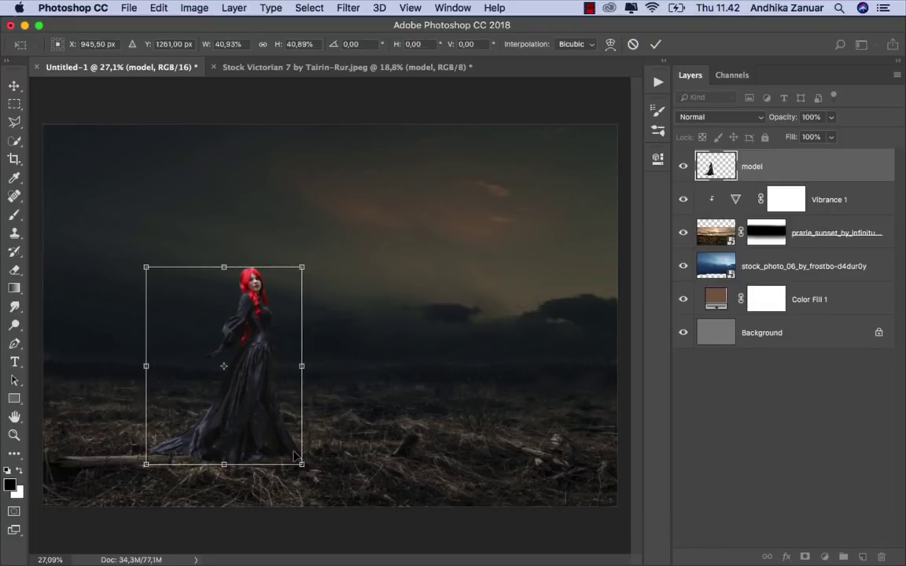
pyautogui.moveTo(301, 465); pyautogui.dragTo(301, 464)
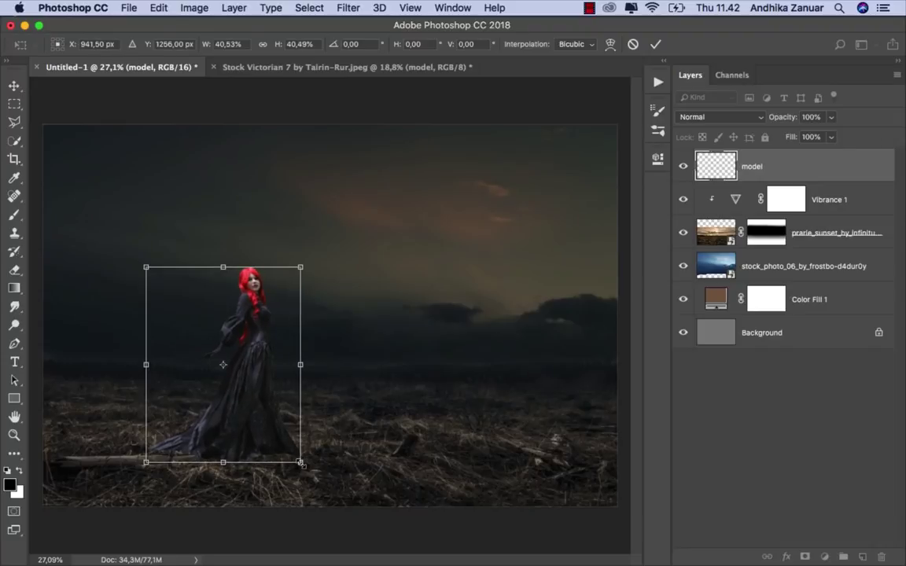
pyautogui.moveTo(248, 367); pyautogui.dragTo(321, 367)
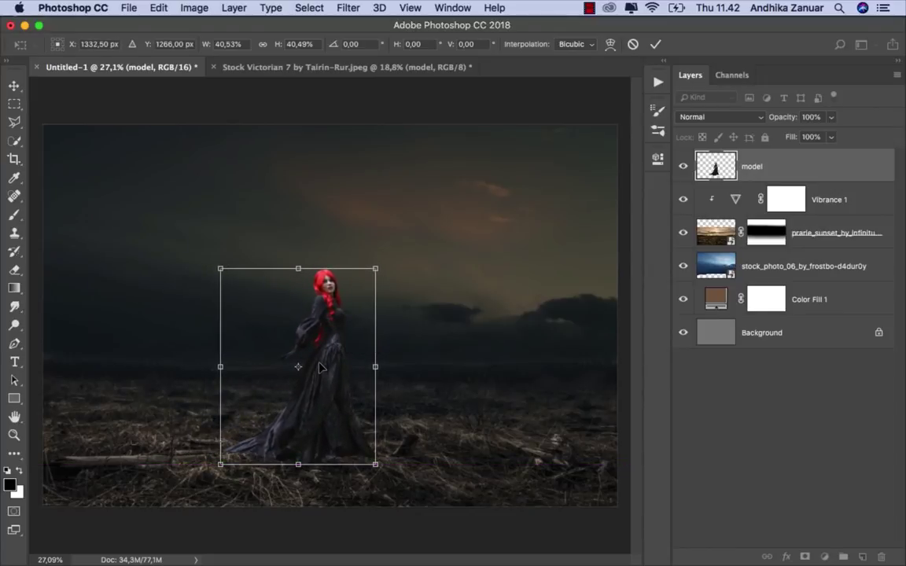
# Nudge the model slightly up and left with arrow keys and commit the transform.
pyautogui.press('Up')
pyautogui.press('Up')
pyautogui.press('Up')
pyautogui.press('Left')
pyautogui.press('Up')
pyautogui.press('Up')
pyautogui.press('Left')
pyautogui.press('Left')
pyautogui.press('Left')
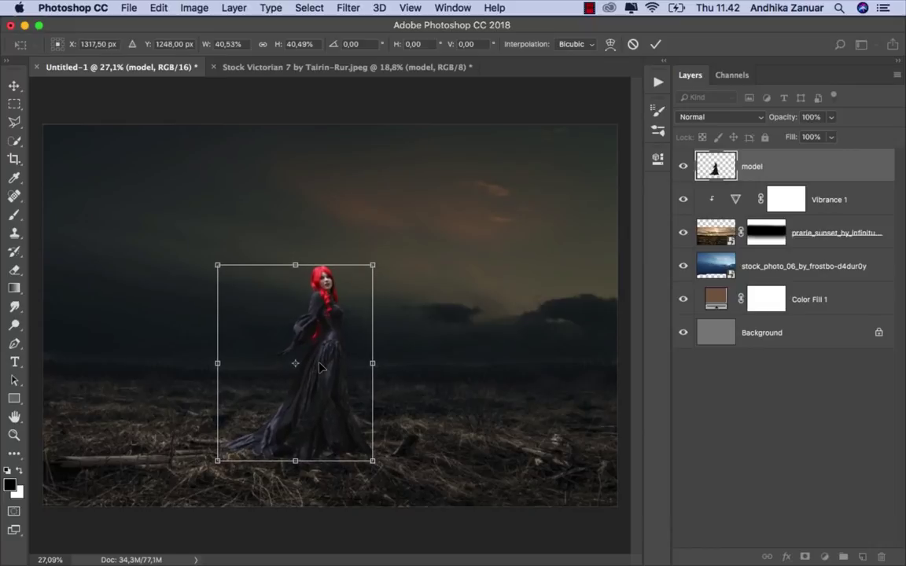
pyautogui.press('Up')
pyautogui.press('Up')
pyautogui.press('Up')
pyautogui.press('Left')
pyautogui.press('Left')
pyautogui.press('Left')
pyautogui.press('Left')
pyautogui.press('Left')
pyautogui.press('Left')
pyautogui.press('Left')
pyautogui.press('Left')
pyautogui.press('Left')
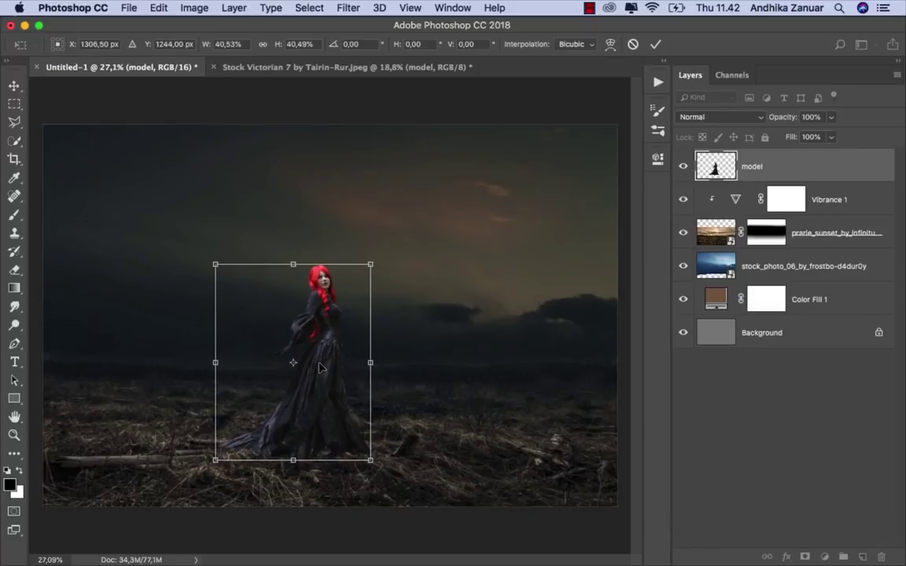
pyautogui.press('Return')
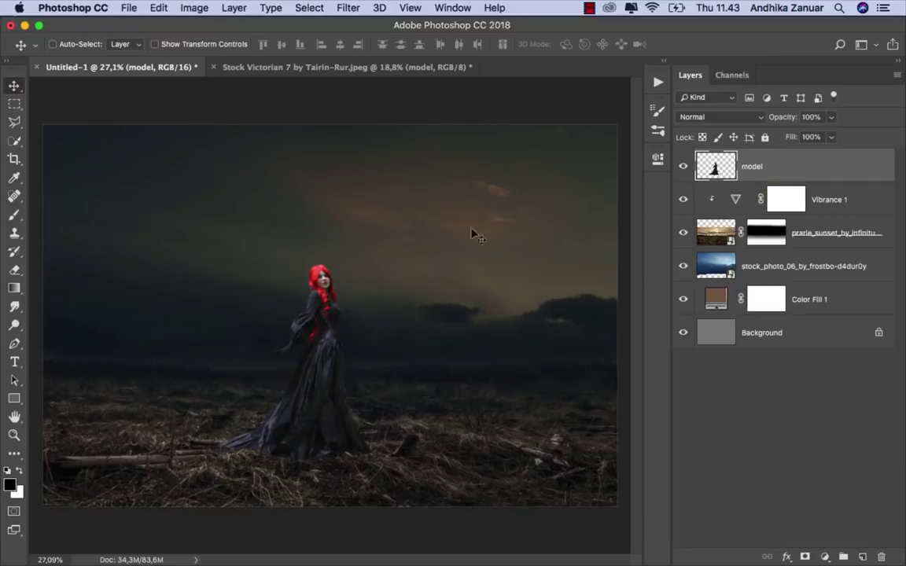
# Set up the Smudge tool with a soft 20 px brush at 80% strength, zoomed in.
pyautogui.click(14, 307)
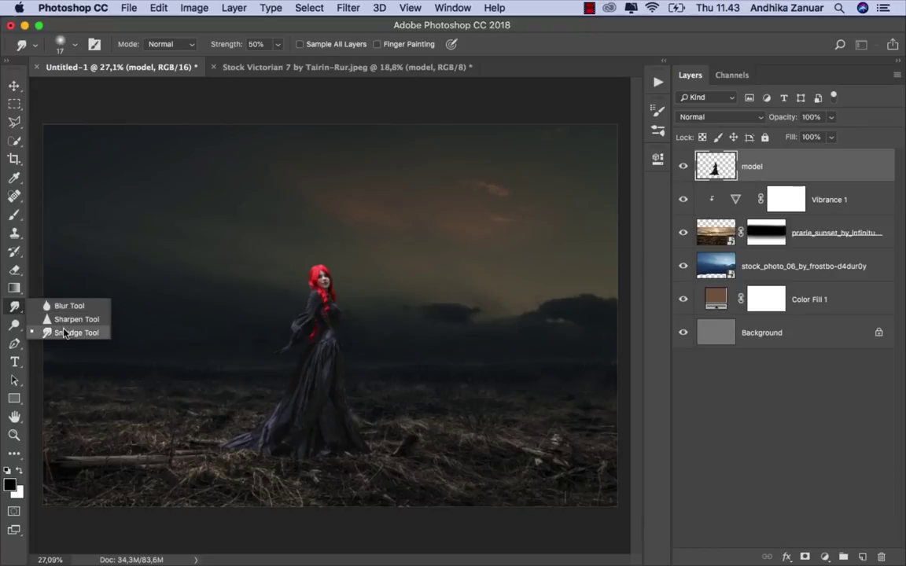
pyautogui.click(65, 333)
pyautogui.click(63, 44)
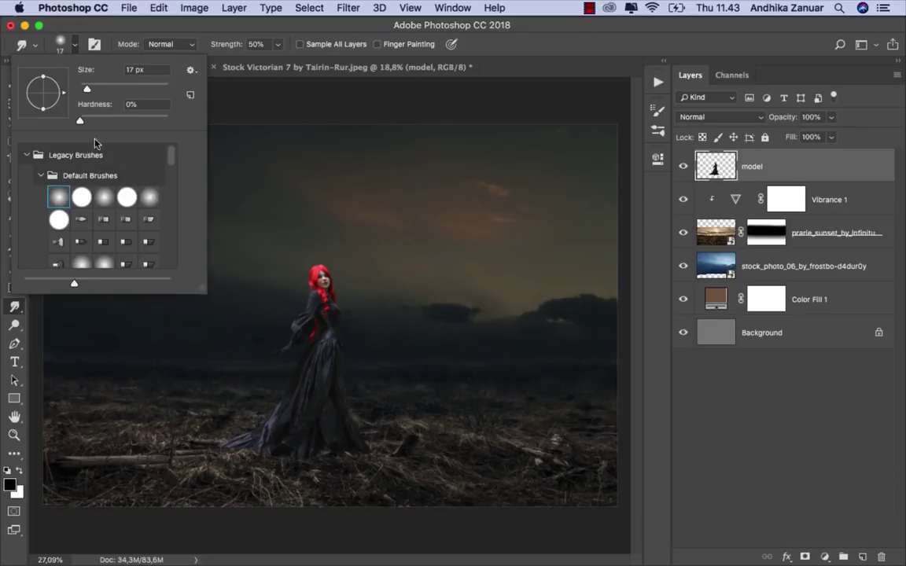
pyautogui.click(215, 30)
pyautogui.click(277, 44)
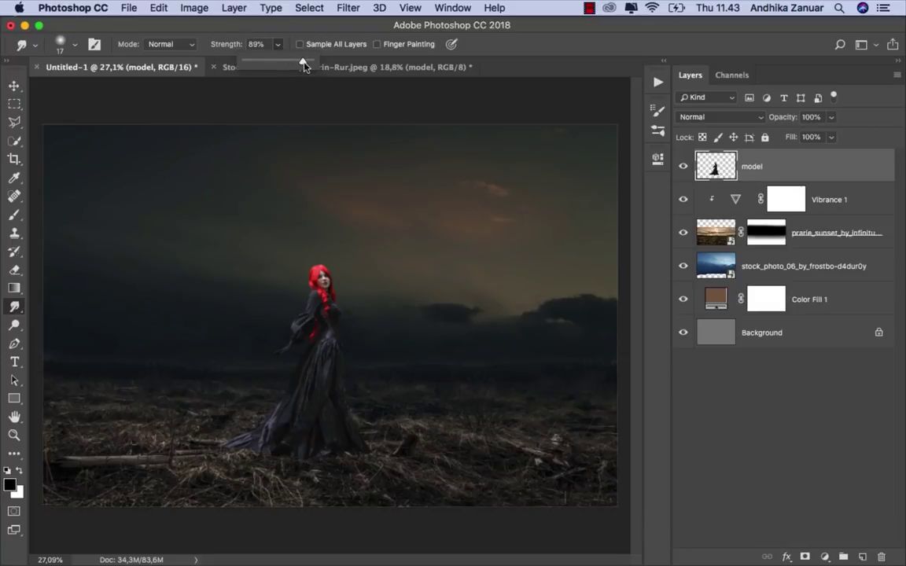
pyautogui.moveTo(305, 67); pyautogui.dragTo(302, 66)
pyautogui.click(303, 37)
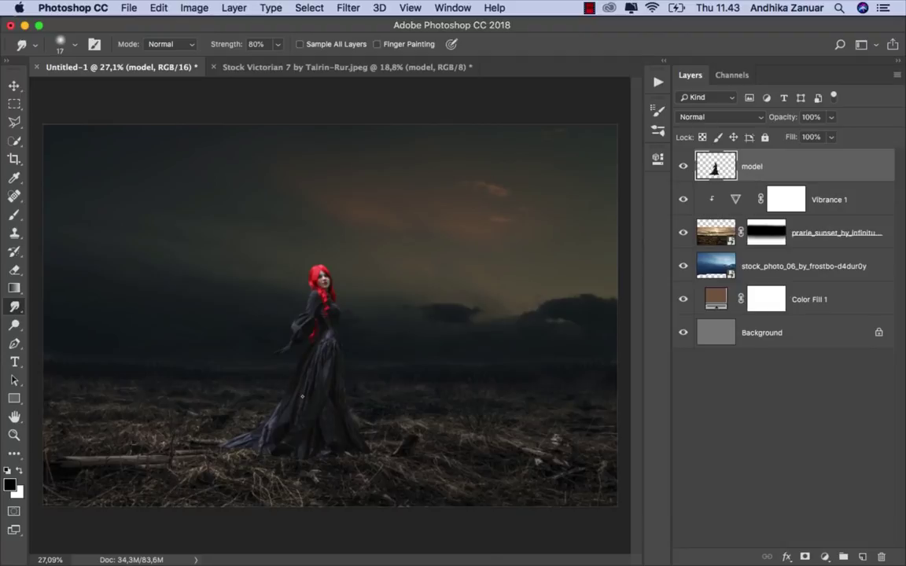
pyautogui.scroll(3, 301, 397)
pyautogui.scroll(3, 311, 384)
pyautogui.scroll(2, 354, 337)
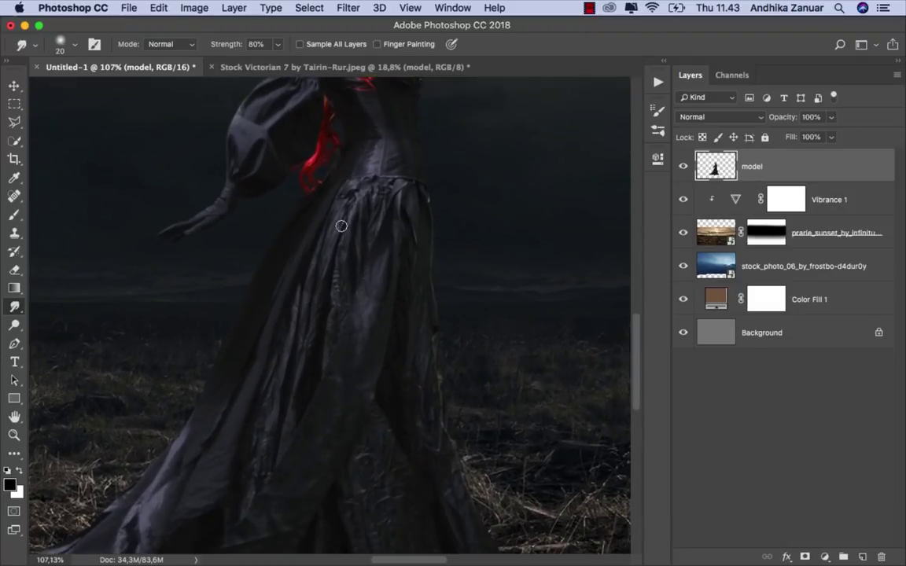
# Smudge the dress folds from the waistline down, softening the left edge.
pyautogui.moveTo(340, 192)
pyautogui.mouseDown()
pyautogui.moveTo(347, 184)
pyautogui.moveTo(343, 190)
pyautogui.mouseUp()
pyautogui.moveTo(327, 232); pyautogui.dragTo(262, 421)
pyautogui.moveTo(293, 283)
pyautogui.mouseDown()
pyautogui.moveTo(245, 419)
pyautogui.moveTo(332, 205)
pyautogui.moveTo(295, 293)
pyautogui.mouseUp()
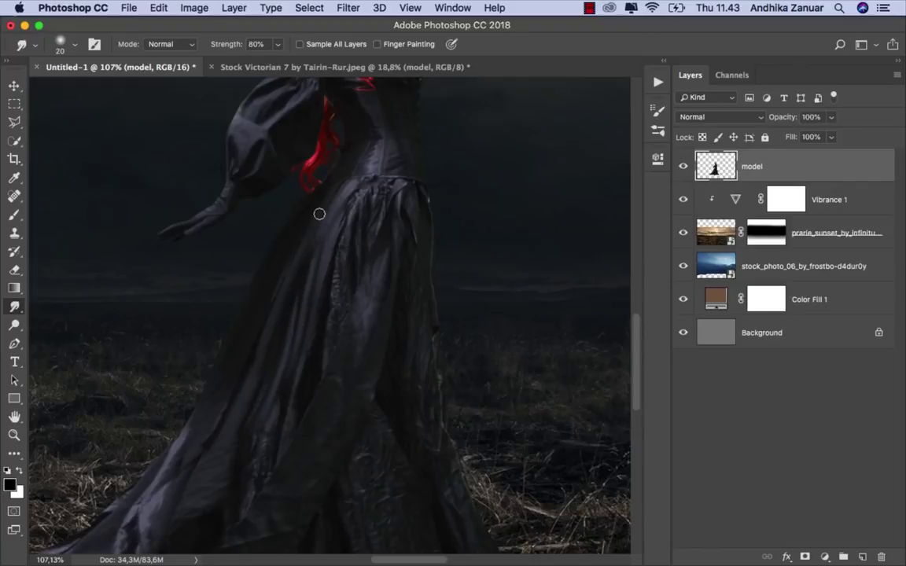
pyautogui.moveTo(320, 214); pyautogui.dragTo(250, 350)
pyautogui.moveTo(355, 195)
pyautogui.mouseDown()
pyautogui.moveTo(327, 253)
pyautogui.moveTo(364, 185)
pyautogui.moveTo(323, 330)
pyautogui.mouseUp()
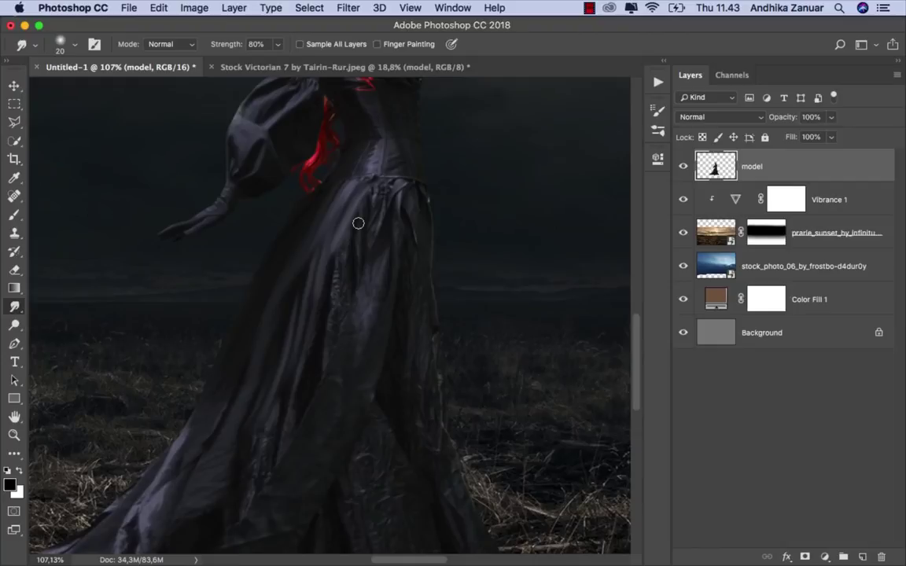
pyautogui.moveTo(364, 202); pyautogui.dragTo(343, 275)
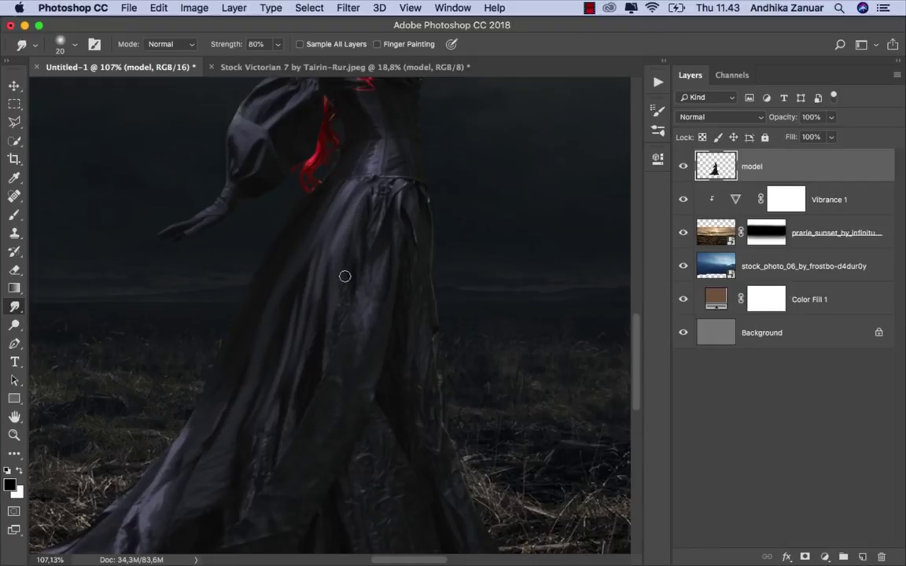
pyautogui.moveTo(372, 202); pyautogui.dragTo(337, 331)
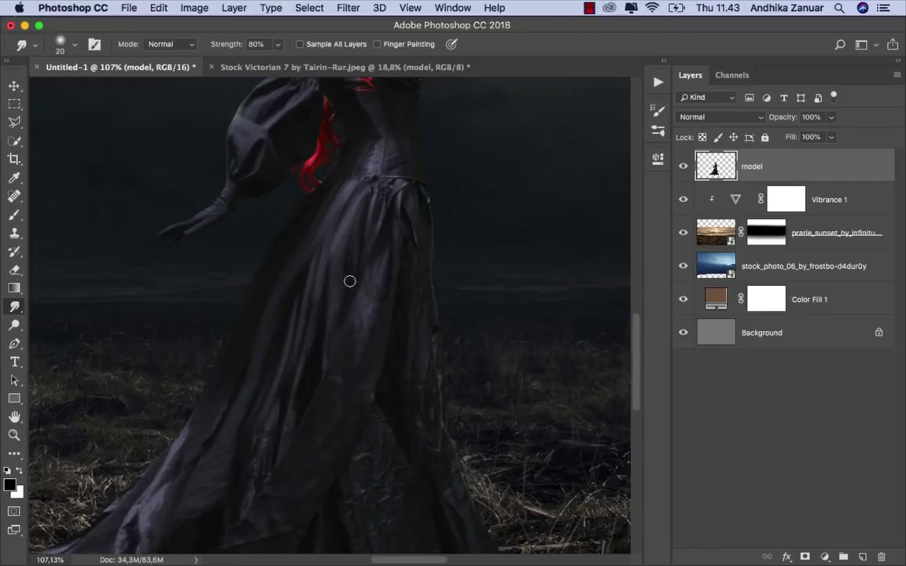
pyautogui.moveTo(350, 281); pyautogui.dragTo(314, 398)
# Smooth the remaining skirt folds just below the waist and lower down.
pyautogui.moveTo(329, 283); pyautogui.dragTo(289, 410)
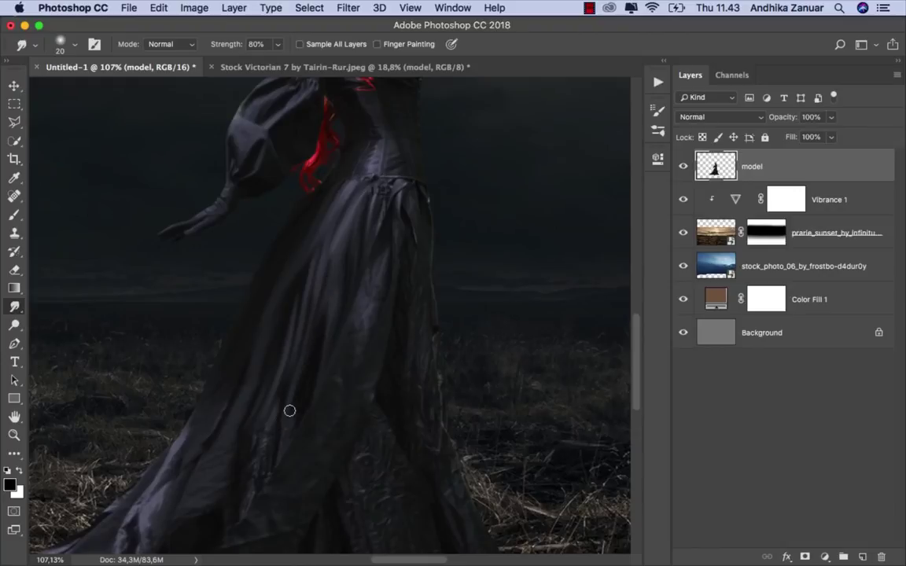
pyautogui.moveTo(341, 173); pyautogui.dragTo(317, 257)
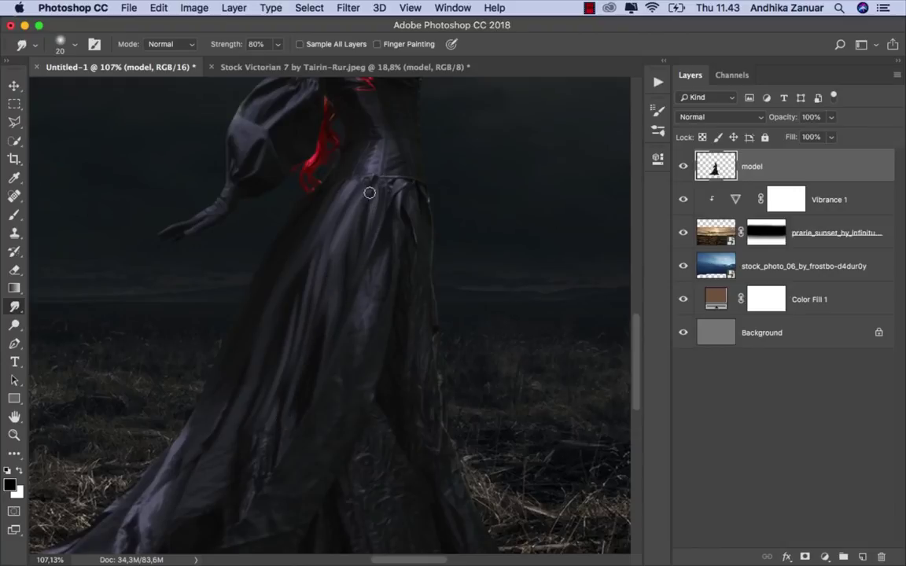
pyautogui.moveTo(350, 189); pyautogui.dragTo(367, 262)
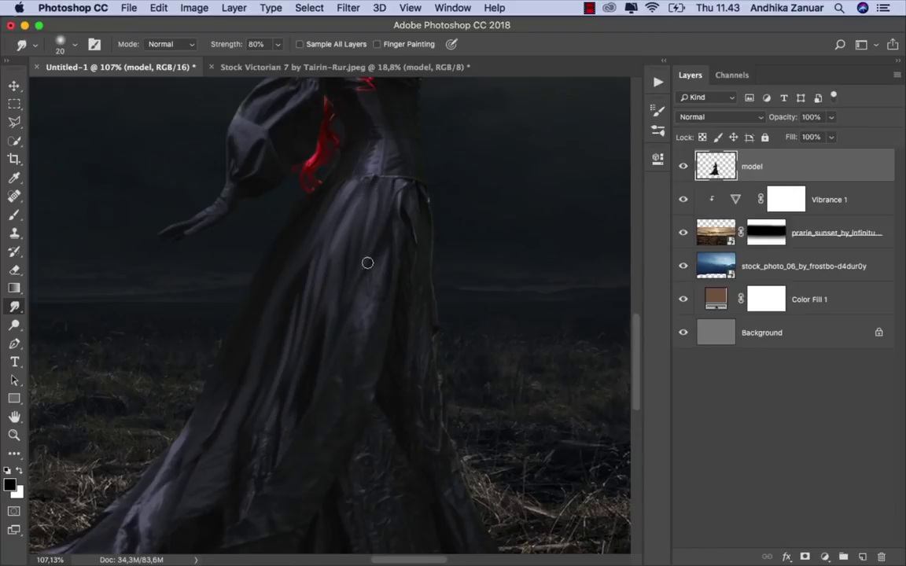
pyautogui.moveTo(394, 184); pyautogui.dragTo(364, 257)
pyautogui.moveTo(328, 350); pyautogui.dragTo(283, 436)
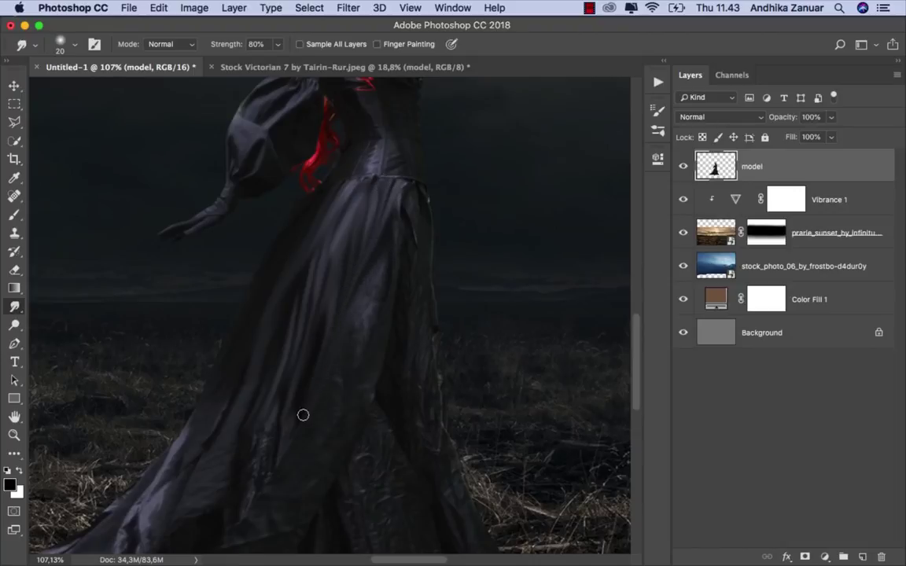
pyautogui.moveTo(397, 206)
pyautogui.mouseDown()
pyautogui.moveTo(372, 355)
pyautogui.moveTo(358, 374)
pyautogui.mouseUp()
pyautogui.moveTo(385, 259); pyautogui.dragTo(340, 411)
pyautogui.moveTo(377, 263); pyautogui.dragTo(344, 365)
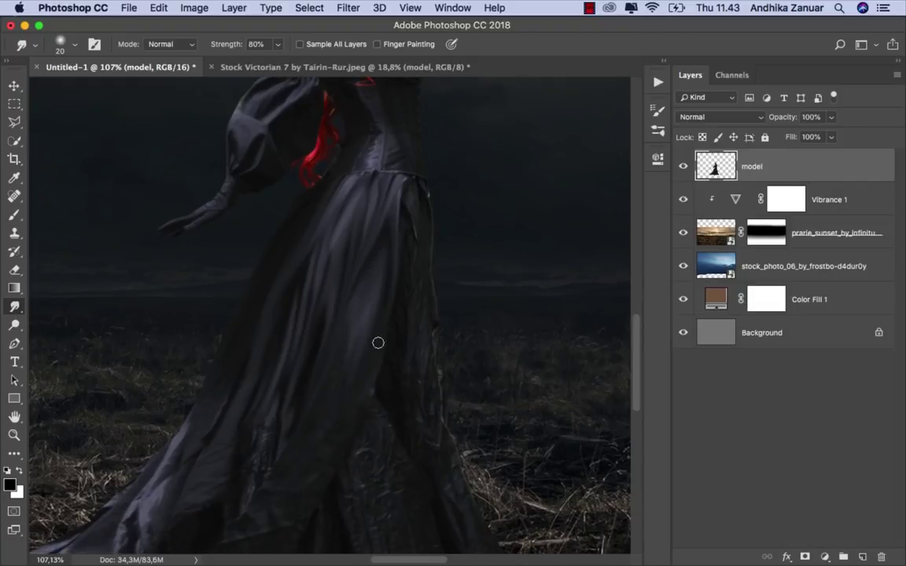
pyautogui.scroll(-1, 377, 343)
pyautogui.moveTo(403, 184); pyautogui.dragTo(388, 344)
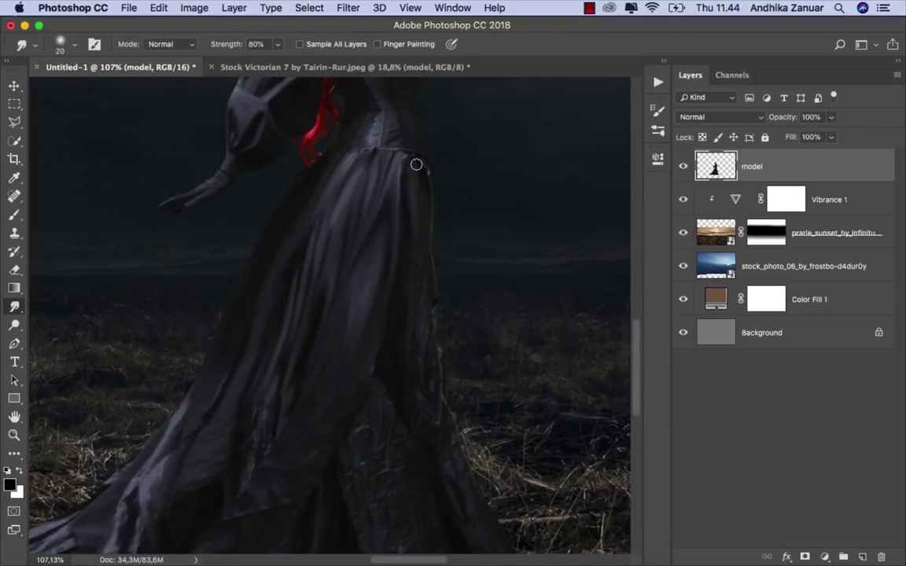
# Blend the dress's lower-left edge into the grass.
pyautogui.scroll(-1, 429, 207)
pyautogui.scroll(-5, 425, 247)
pyautogui.scroll(1, 415, 265)
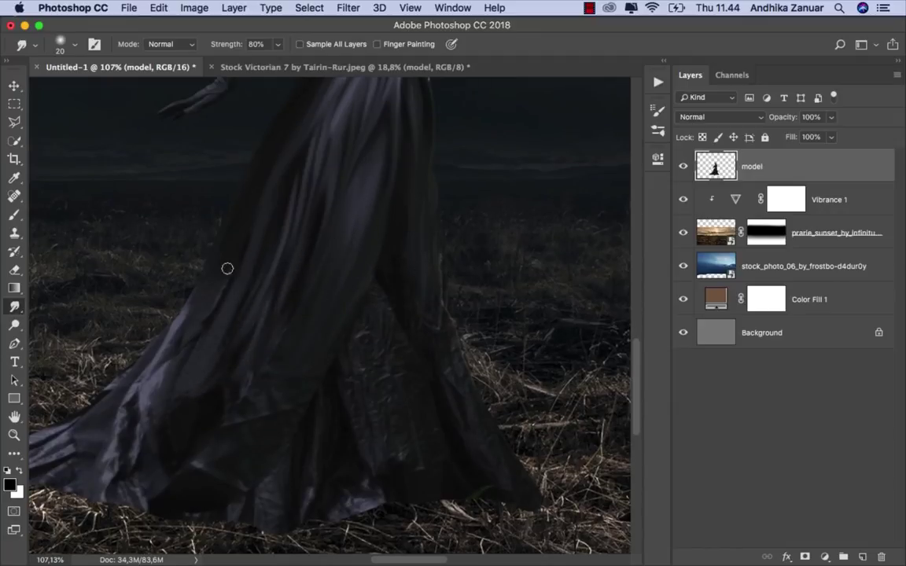
pyautogui.moveTo(201, 259); pyautogui.dragTo(87, 357)
pyautogui.moveTo(218, 298)
pyautogui.mouseDown()
pyautogui.moveTo(95, 437)
pyautogui.moveTo(219, 308)
pyautogui.mouseUp()
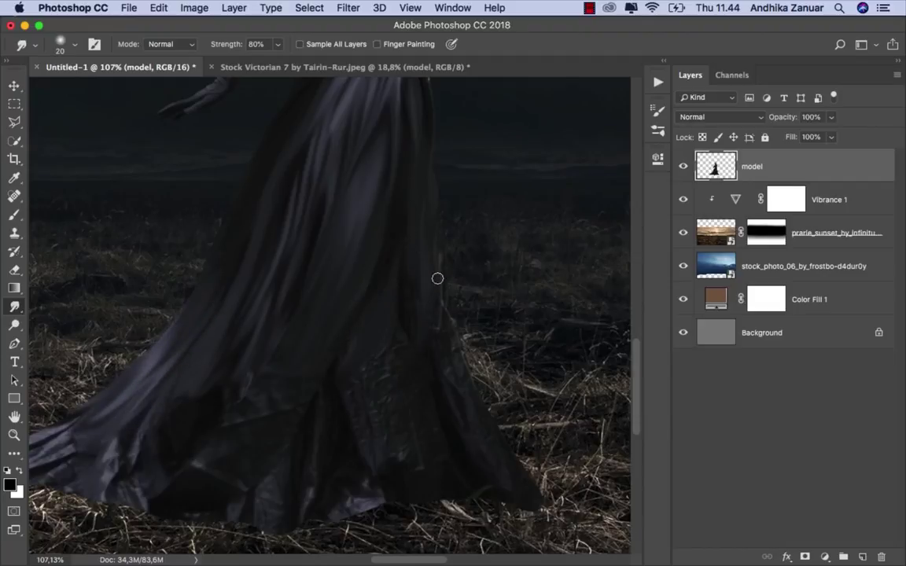
pyautogui.scroll(-5, 443, 326)
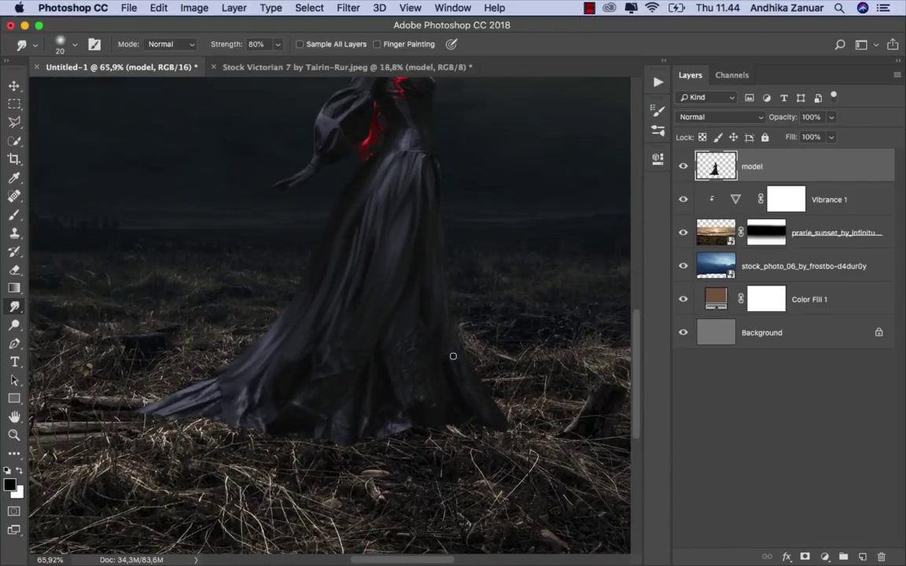
# With a larger smudge brush, smooth the train's lower edge and stretch its tip left.
pyautogui.press(']')
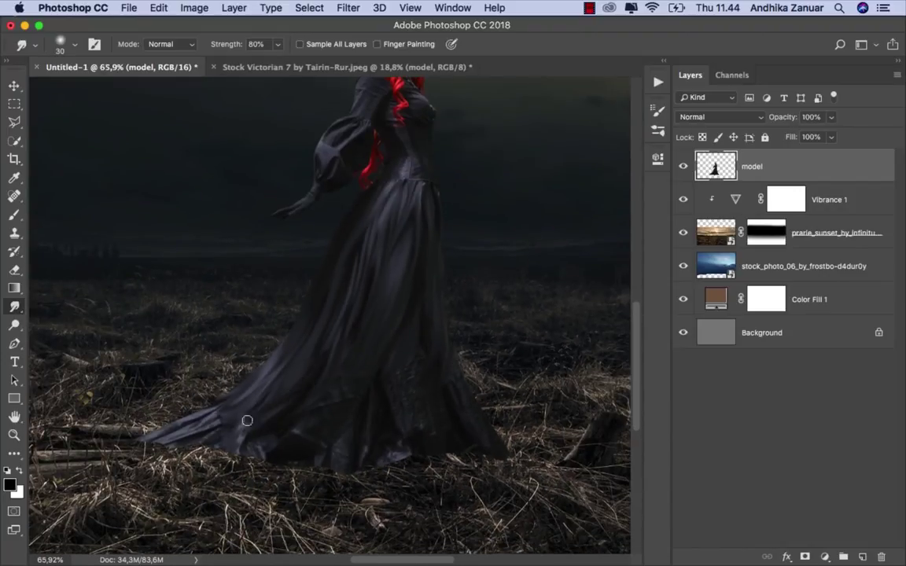
pyautogui.moveTo(244, 418); pyautogui.dragTo(243, 388)
pyautogui.moveTo(181, 428); pyautogui.dragTo(102, 438)
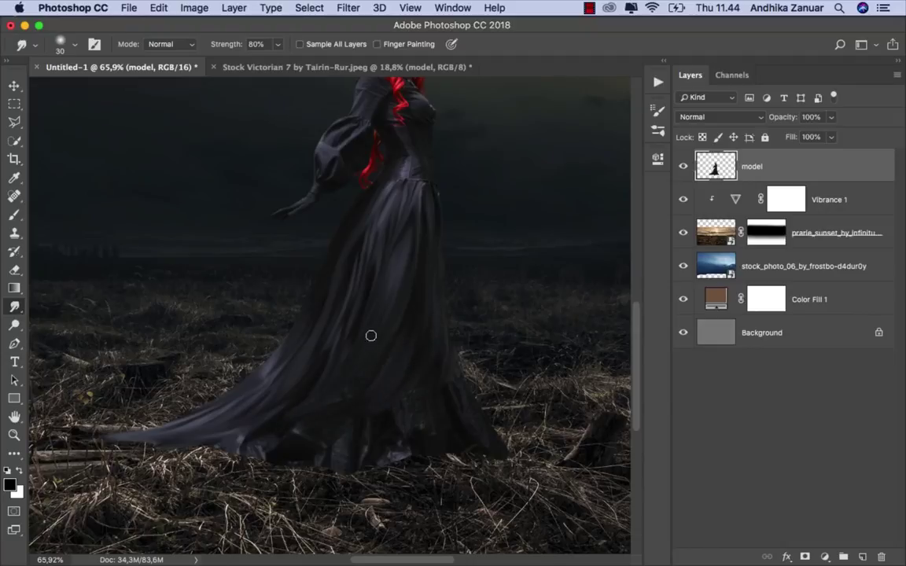
pyautogui.moveTo(236, 444); pyautogui.dragTo(71, 444)
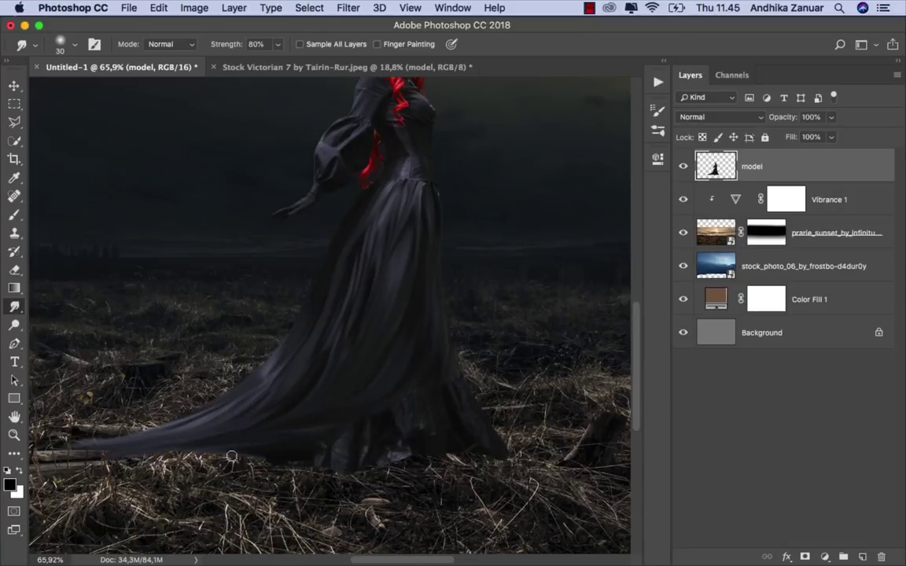
pyautogui.scroll(-2, 347, 416)
pyautogui.moveTo(347, 417); pyautogui.dragTo(398, 417)
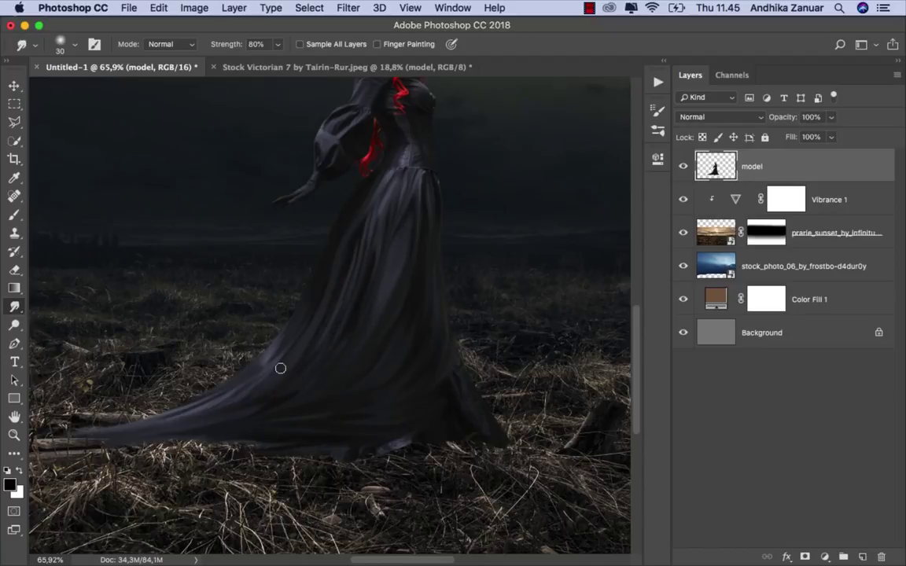
pyautogui.moveTo(279, 368); pyautogui.dragTo(44, 431)
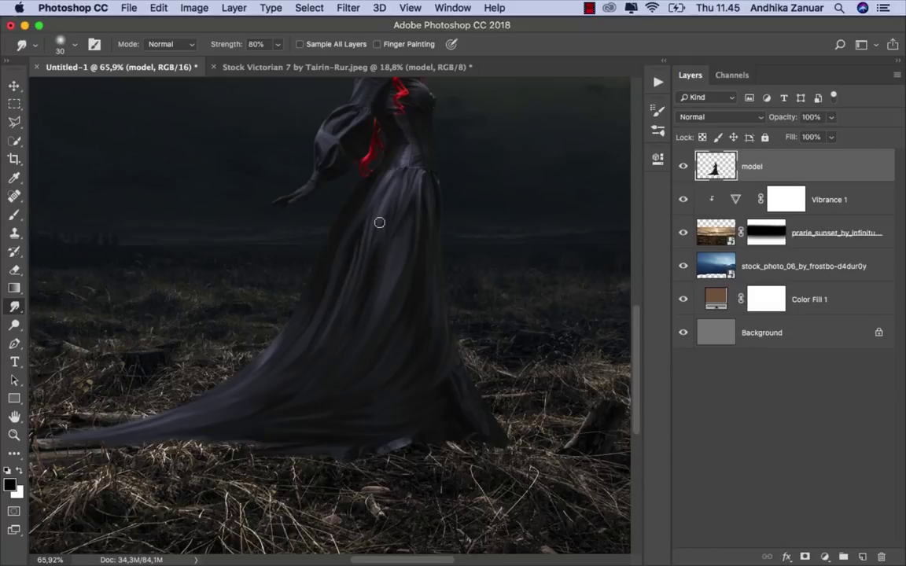
# Thin the train's tip, remove the dress's flared right edge, and smooth the bottom edge.
pyautogui.scroll(-3, 440, 413)
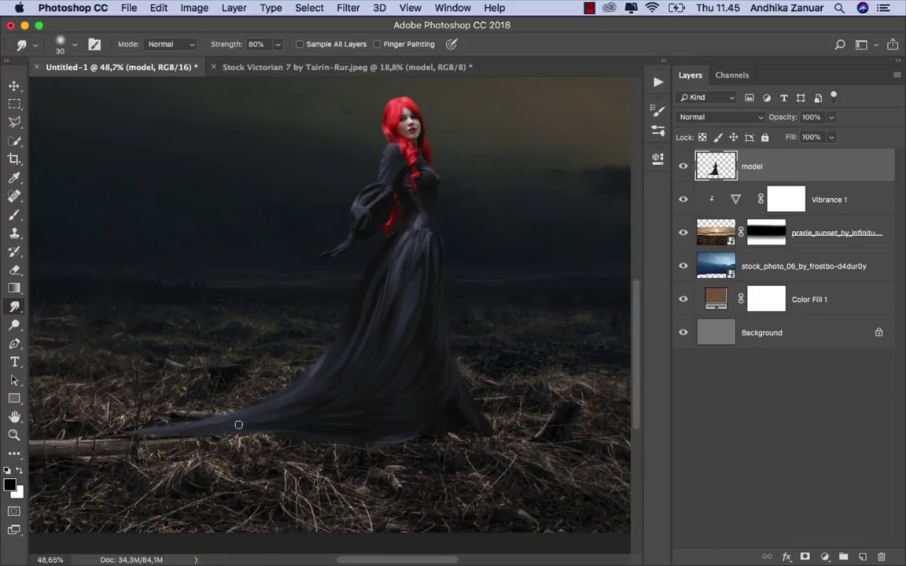
pyautogui.moveTo(239, 427); pyautogui.dragTo(138, 435)
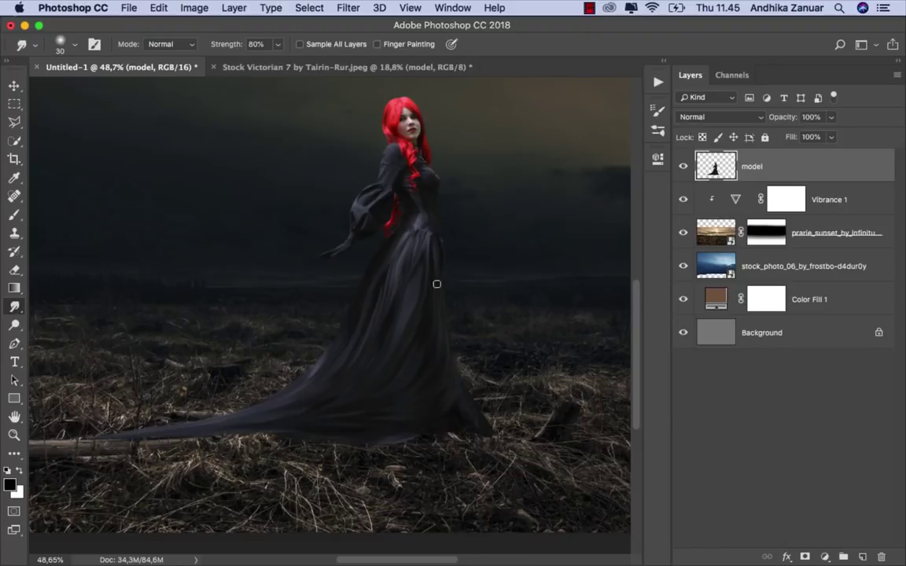
pyautogui.moveTo(489, 429); pyautogui.dragTo(453, 418)
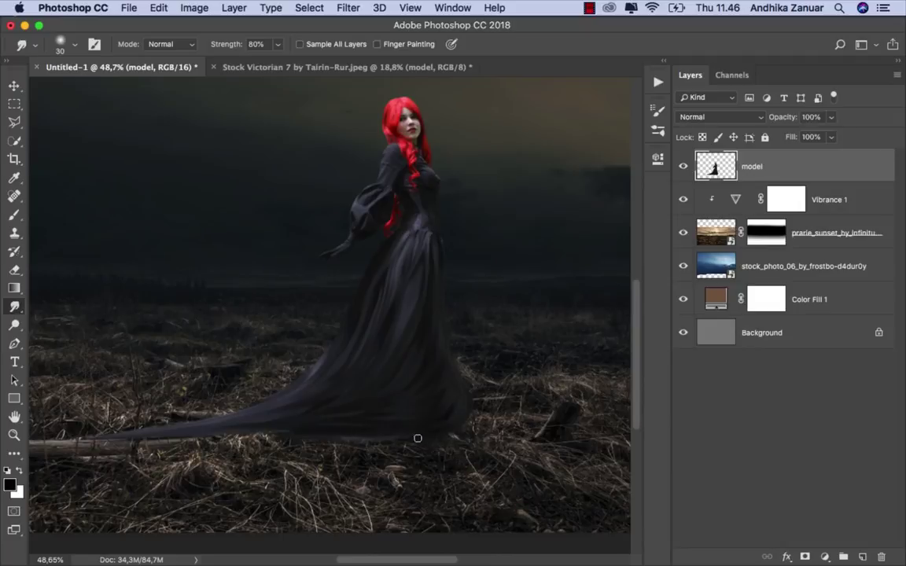
pyautogui.moveTo(415, 437)
pyautogui.mouseDown()
pyautogui.moveTo(334, 429)
pyautogui.moveTo(41, 441)
pyautogui.mouseUp()
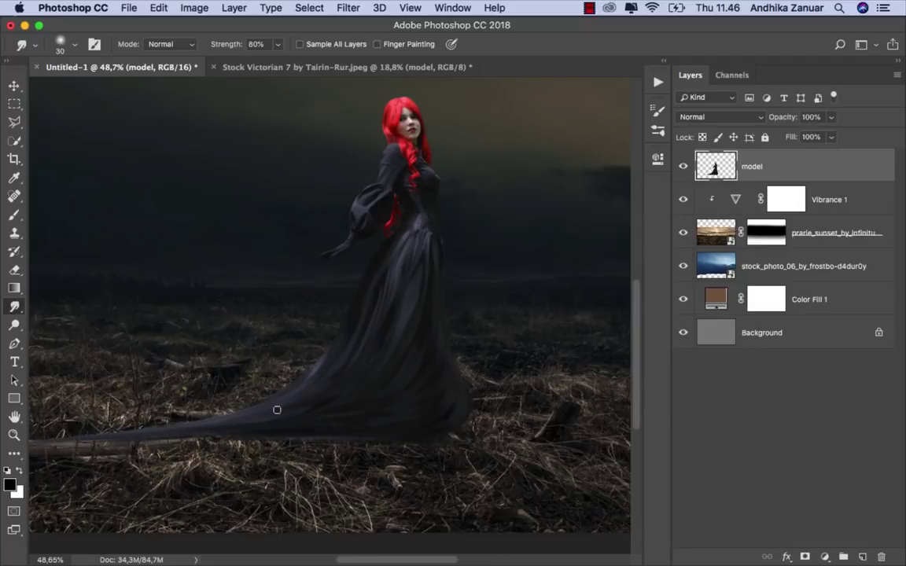
pyautogui.moveTo(415, 237); pyautogui.dragTo(363, 339)
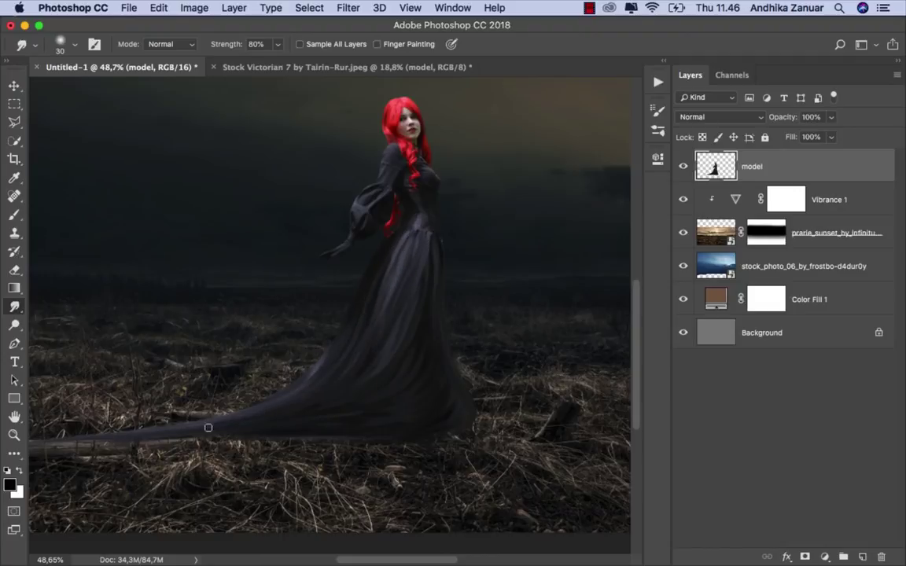
pyautogui.moveTo(337, 448); pyautogui.dragTo(93, 445)
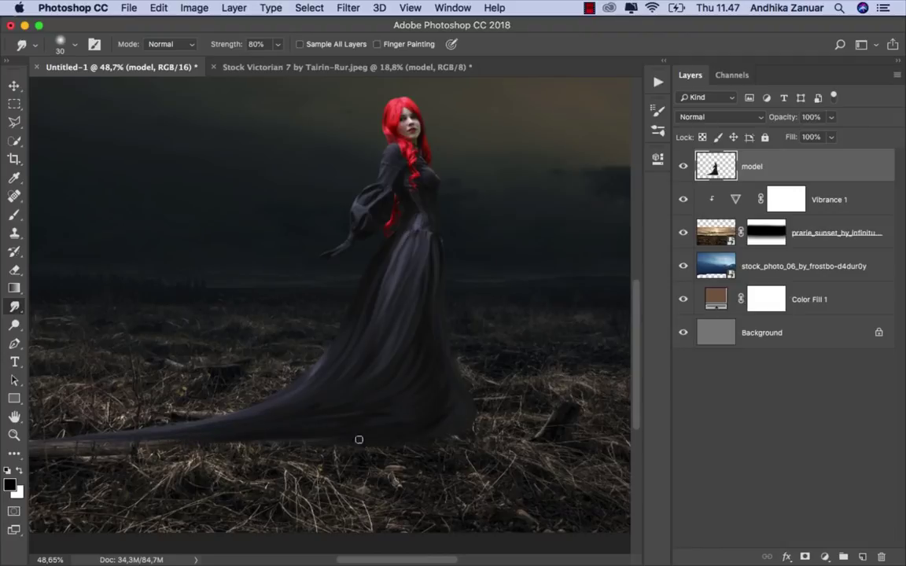
pyautogui.scroll(-3, 353, 386)
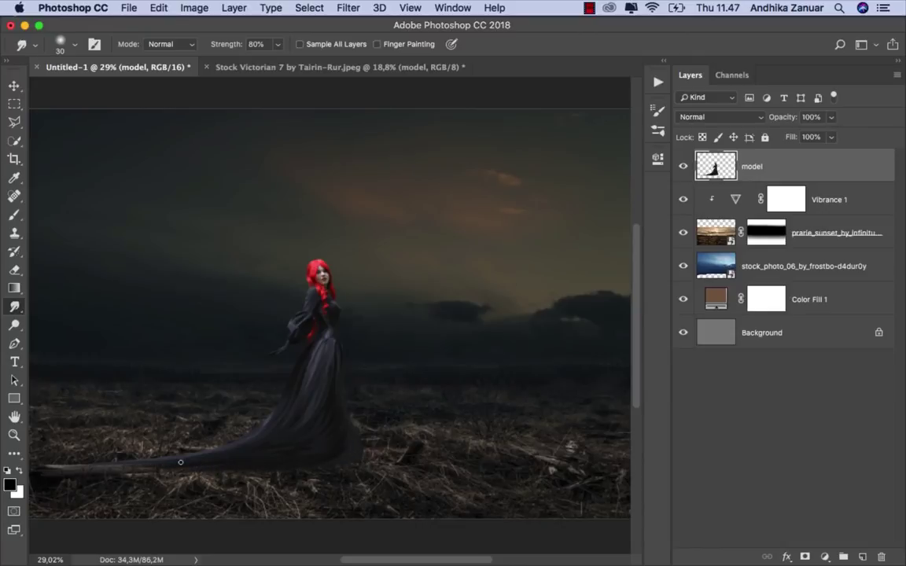
# Smear the train's tail to the left canvas edge, then zoom out and leave smudging.
pyautogui.moveTo(180, 462); pyautogui.dragTo(27, 472)
pyautogui.scroll(2, 273, 423)
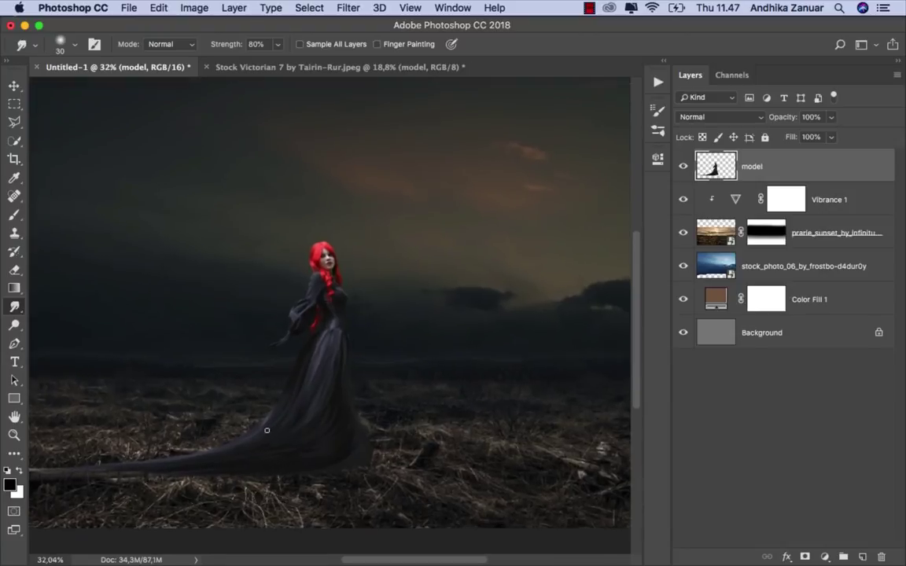
pyautogui.scroll(1, 267, 424)
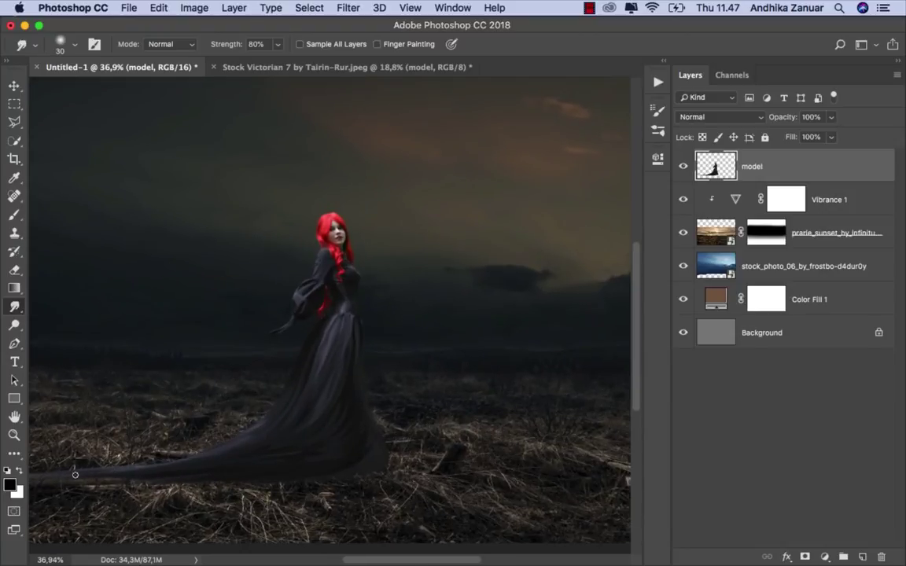
pyautogui.scroll(-1, 75, 474)
pyautogui.scroll(-1, 192, 466)
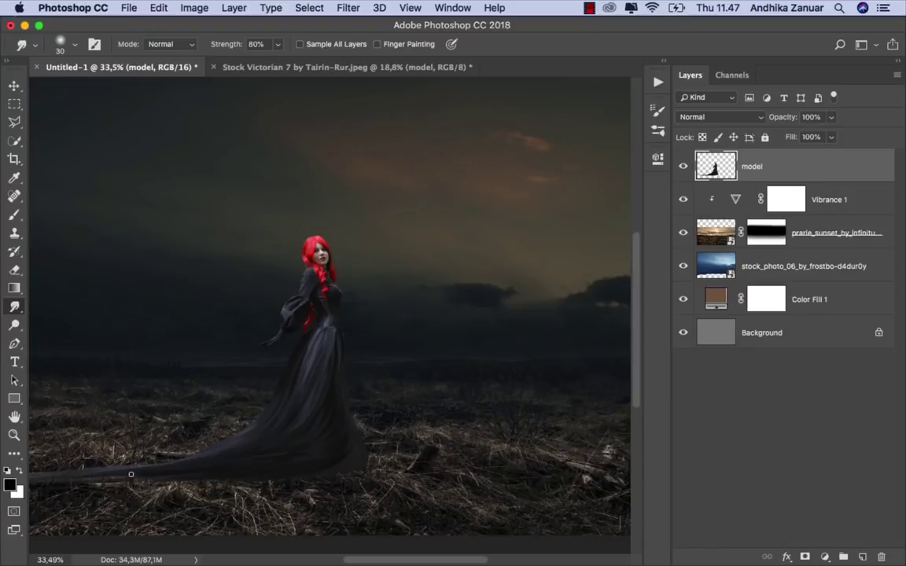
pyautogui.scroll(-1, 157, 464)
pyautogui.scroll(-2, 354, 444)
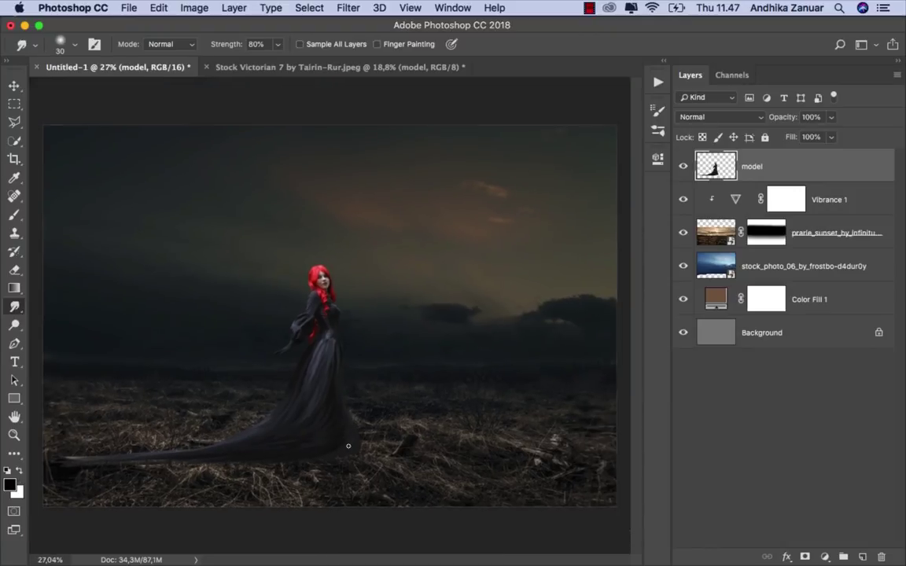
pyautogui.scroll(-1, 472, 442)
pyautogui.scroll(-1, 379, 443)
pyautogui.scroll(1, 379, 443)
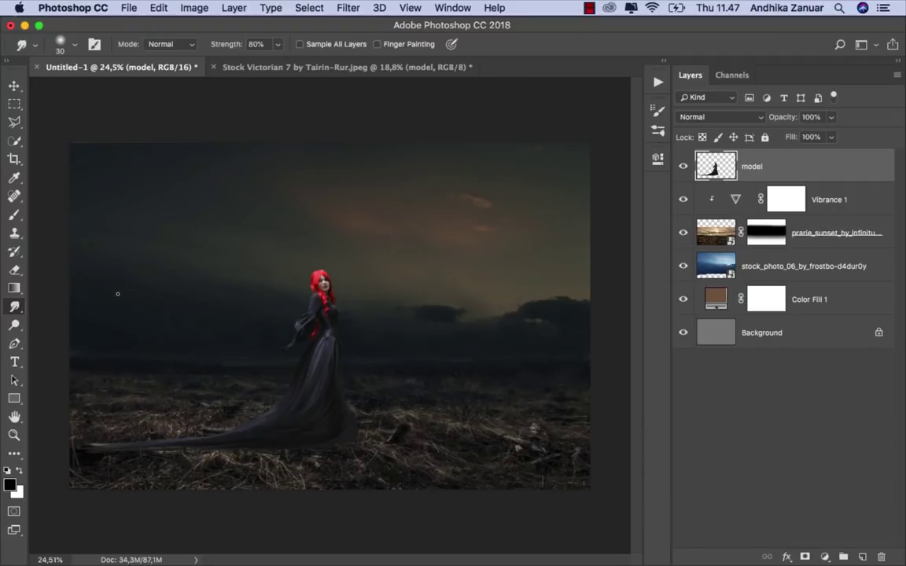
pyautogui.press('v')
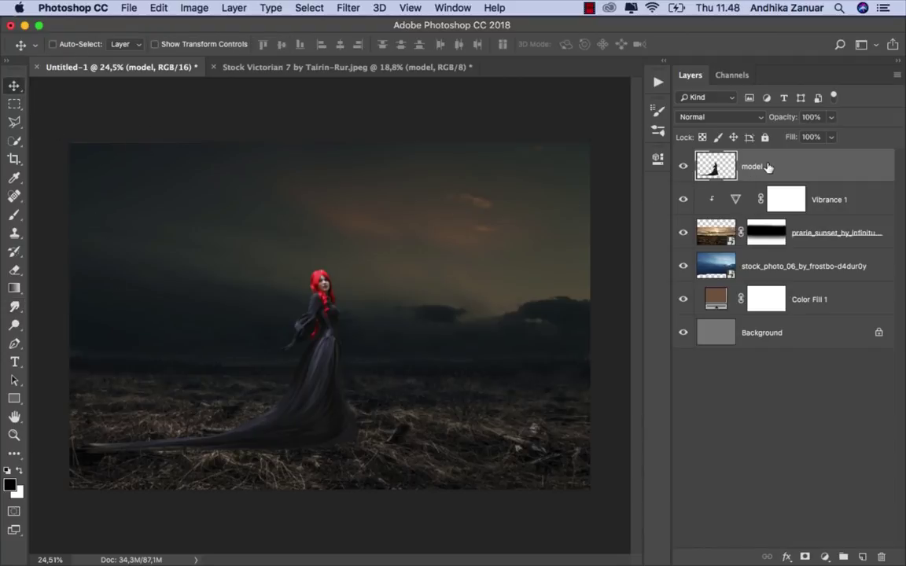
# Add a clipped Selective Color layer with Reds at Yellow +100, Magenta -19, and more Cyan.
pyautogui.click(824, 556)
pyautogui.click(834, 529)
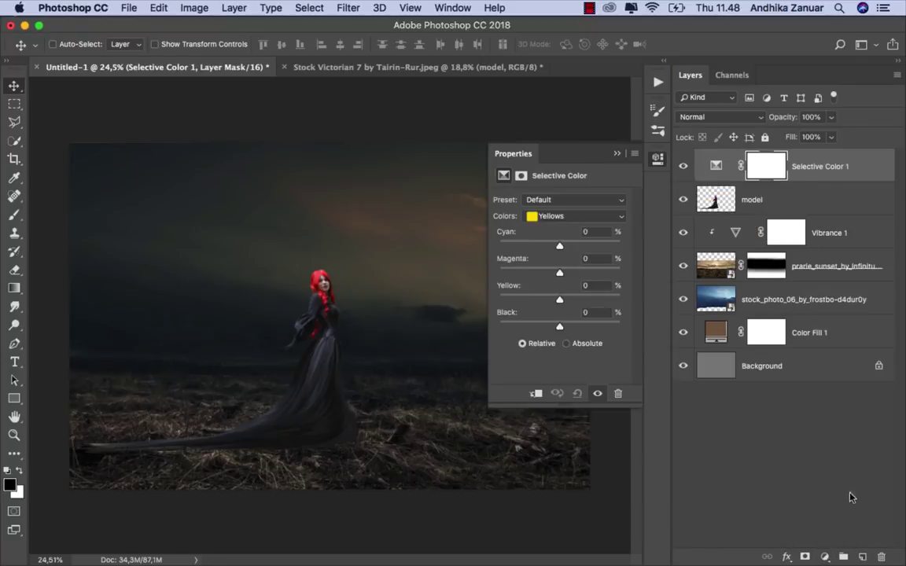
pyautogui.click(536, 394)
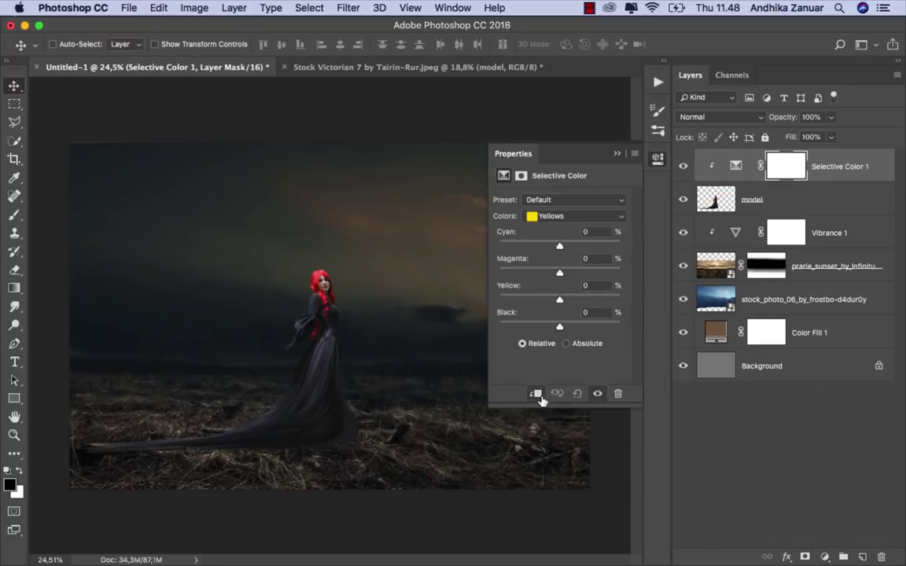
pyautogui.click(575, 217)
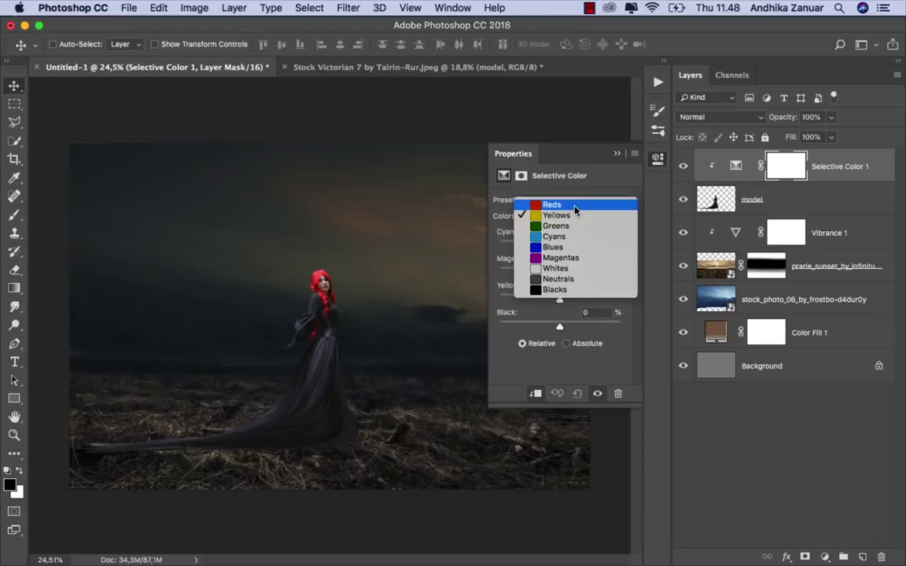
pyautogui.click(576, 206)
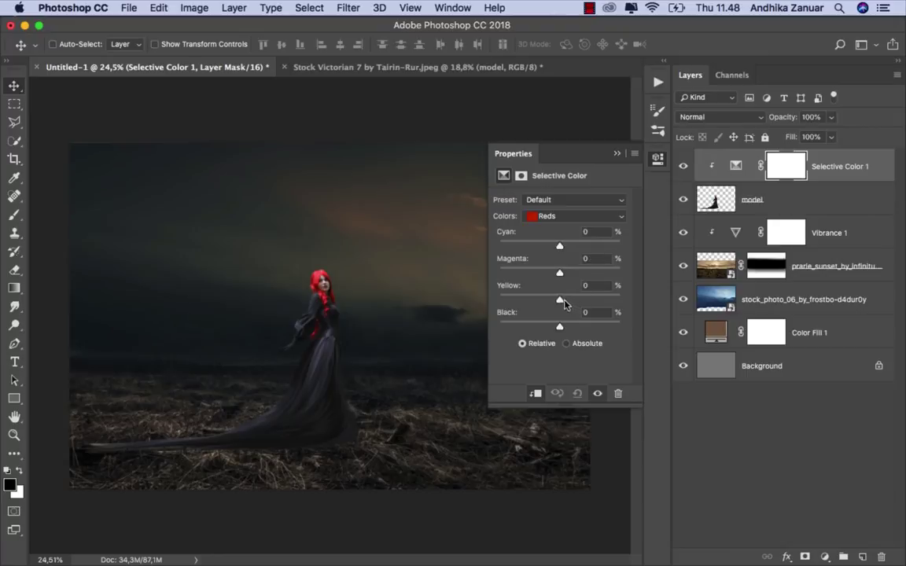
pyautogui.moveTo(558, 299); pyautogui.dragTo(641, 300)
pyautogui.moveTo(565, 265); pyautogui.dragTo(548, 275)
pyautogui.moveTo(560, 246); pyautogui.dragTo(566, 247)
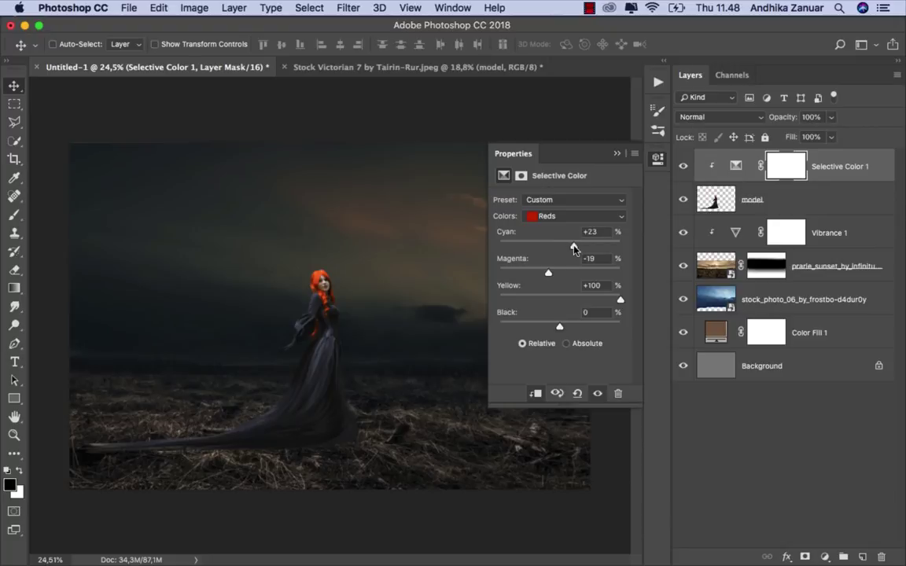
pyautogui.moveTo(573, 248); pyautogui.dragTo(579, 250)
pyautogui.click(617, 154)
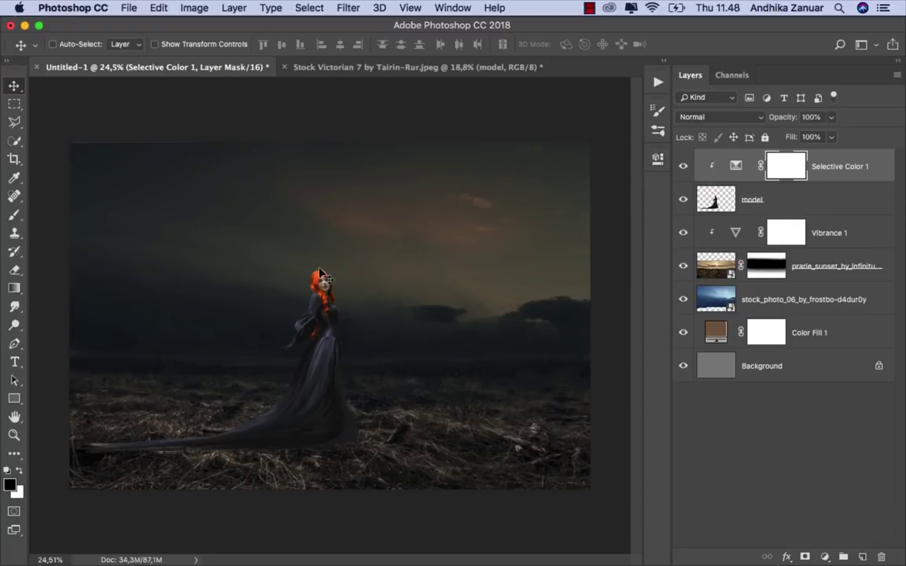
# Select the Selective Color layer's mask.
pyautogui.scroll(5, 342, 313)
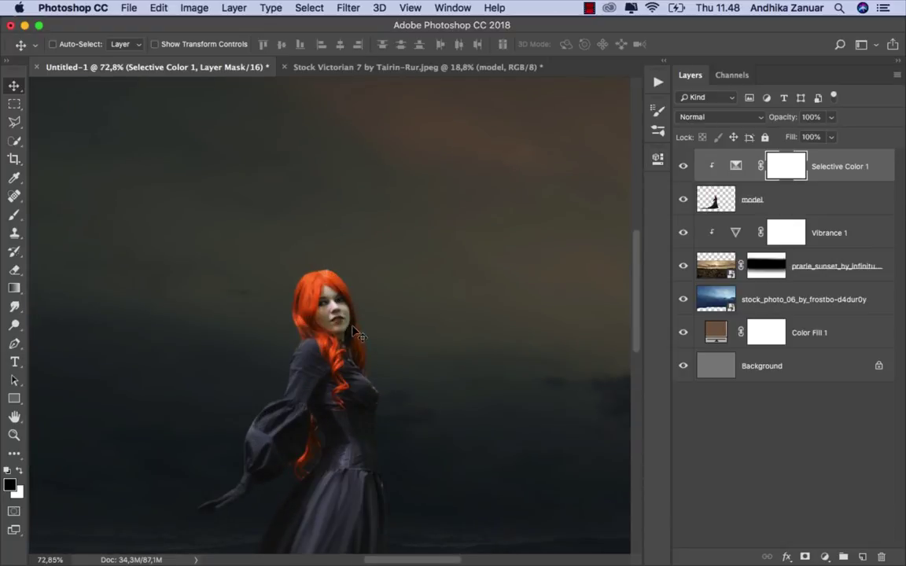
pyautogui.scroll(-1, 354, 330)
pyautogui.scroll(-1, 355, 331)
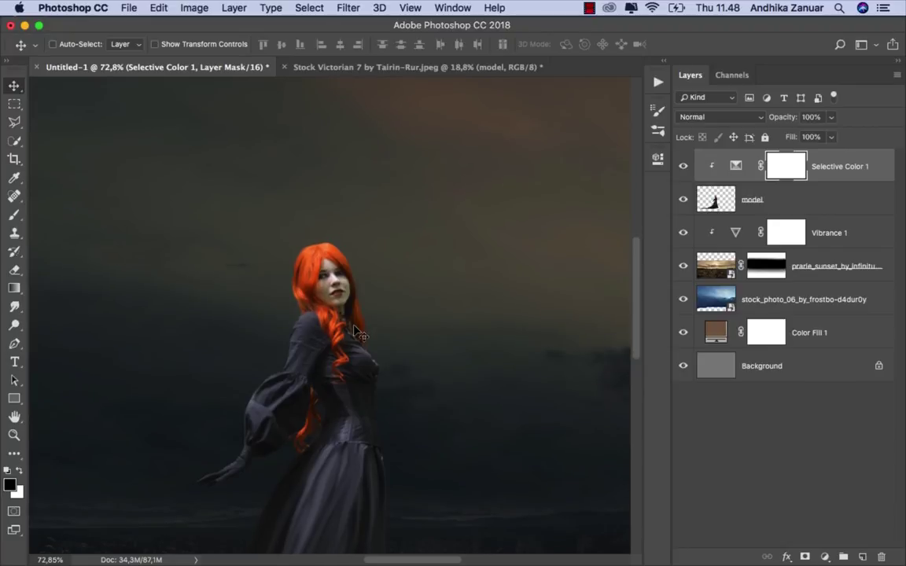
pyautogui.doubleClick(780, 171)
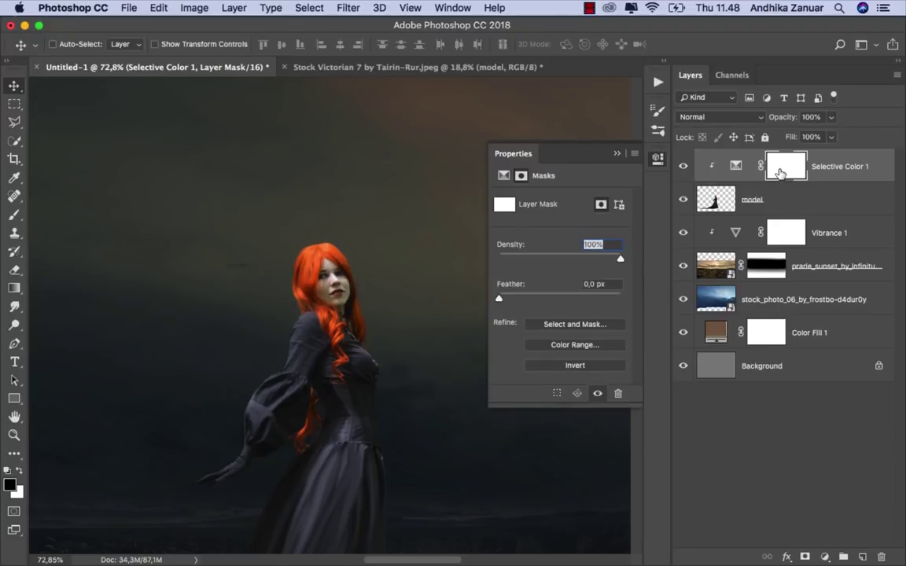
pyautogui.click(627, 146)
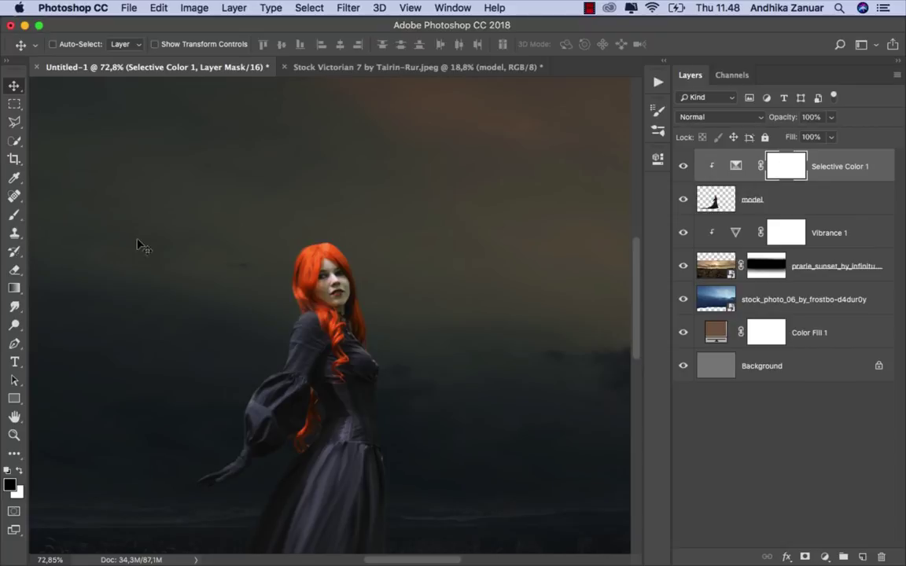
# Mask the colour shift off the model's face with a small soft brush at 100% opacity.
pyautogui.press('b')
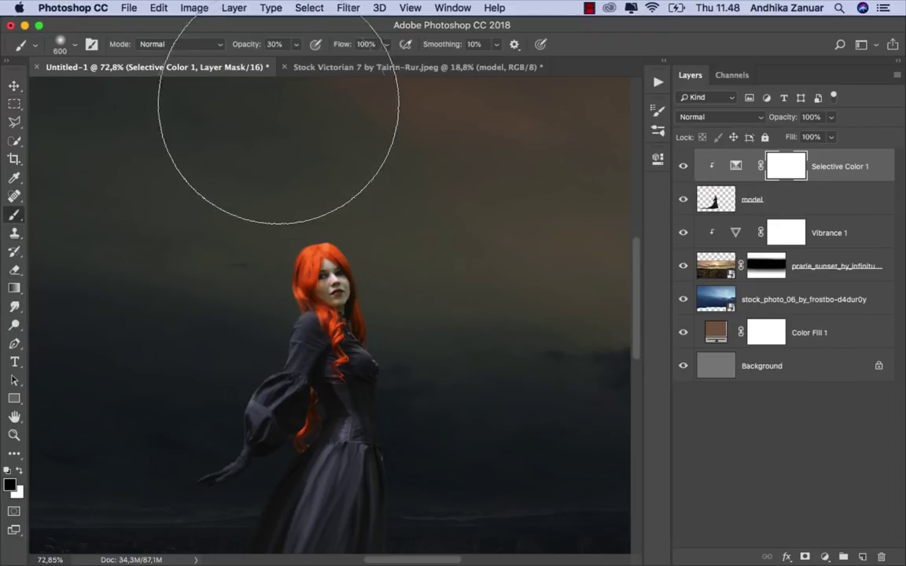
pyautogui.click(296, 44)
pyautogui.moveTo(311, 62); pyautogui.dragTo(346, 61)
pyautogui.click(63, 47)
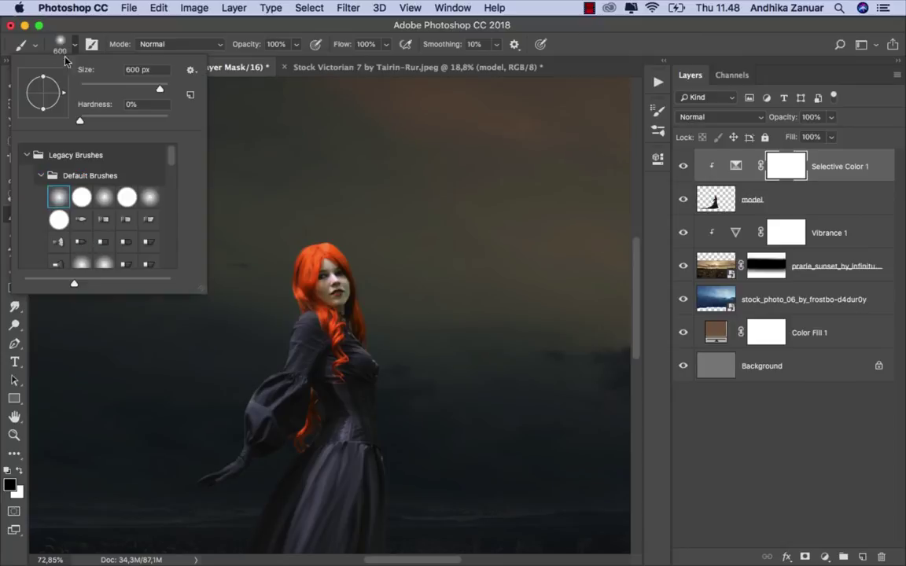
pyautogui.click(98, 88)
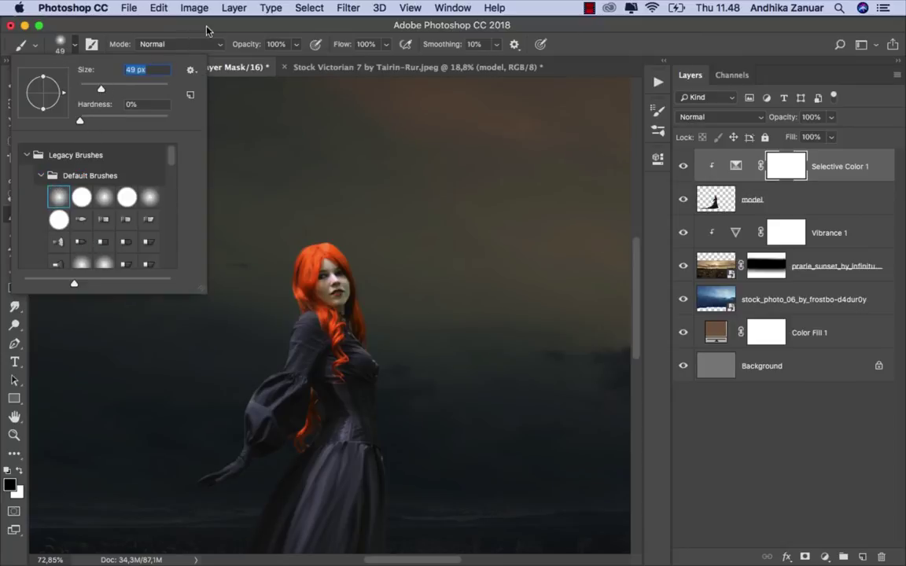
pyautogui.press('Return')
pyautogui.scroll(1, 334, 279)
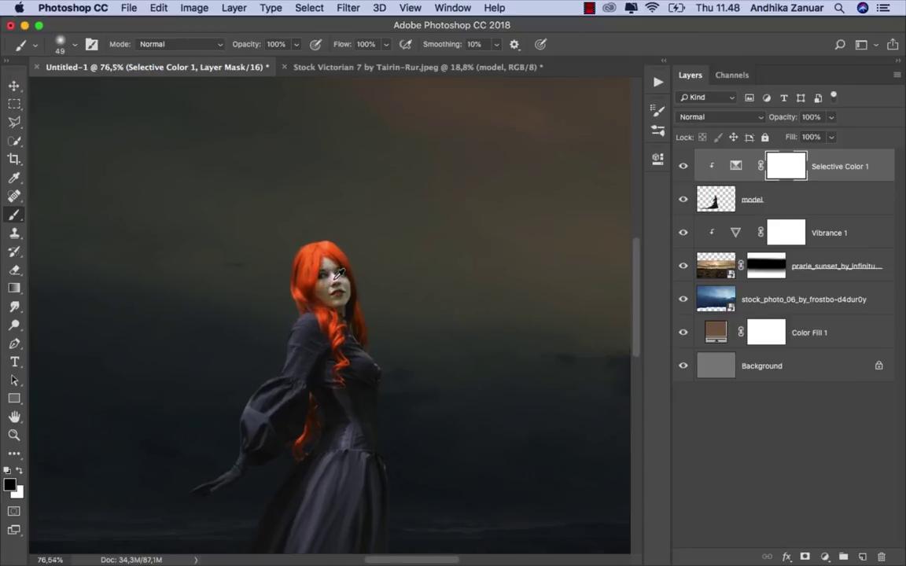
pyautogui.scroll(1, 333, 280)
pyautogui.scroll(2, 334, 282)
pyautogui.scroll(1, 334, 285)
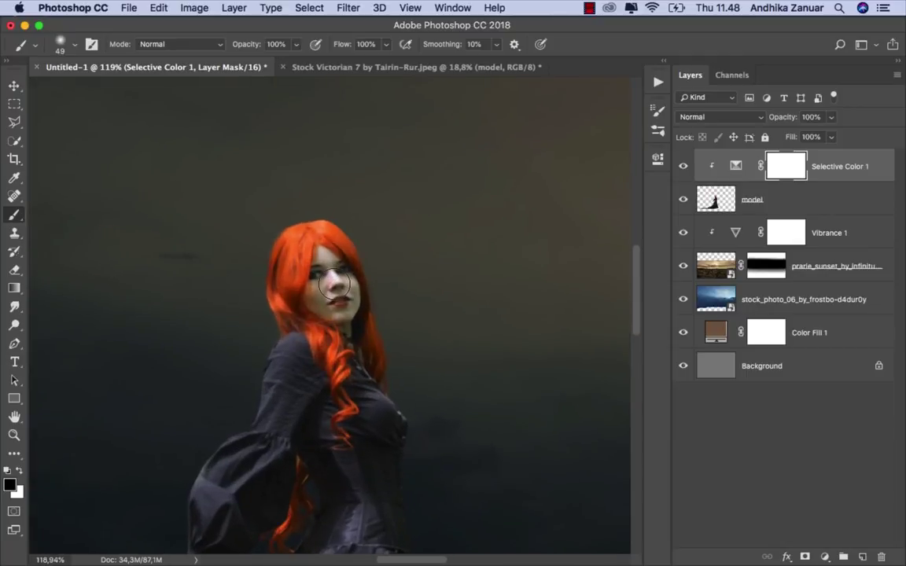
pyautogui.press('[')
pyautogui.press('[')
# Fit the image in the window and add a new empty layer on top.
pyautogui.scroll(-3, 412, 322)
pyautogui.scroll(-2, 404, 331)
pyautogui.press('super+0')
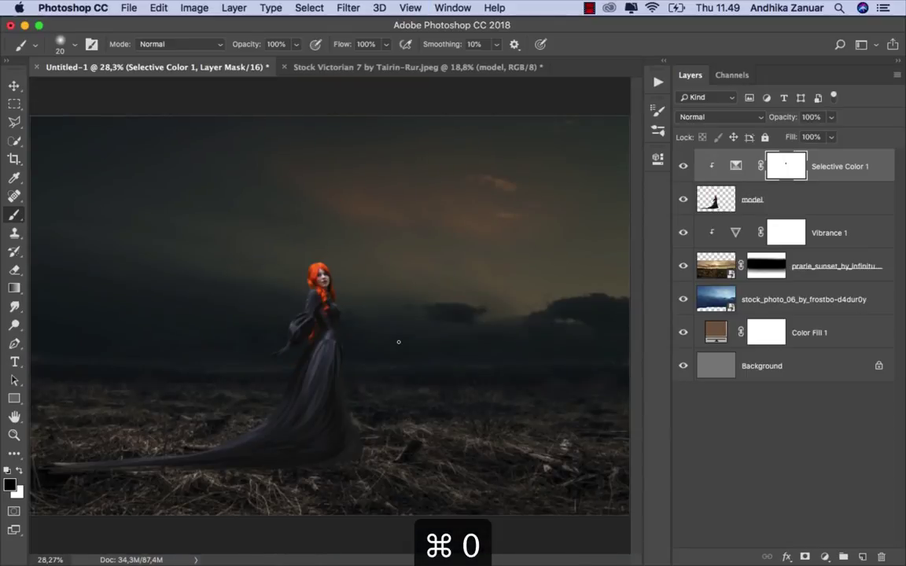
pyautogui.click(14, 85)
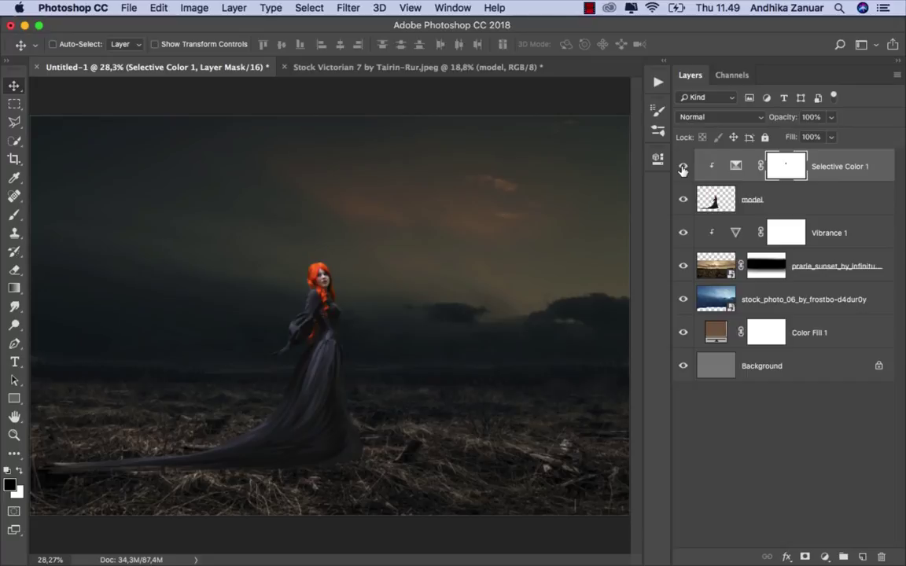
pyautogui.click(822, 173)
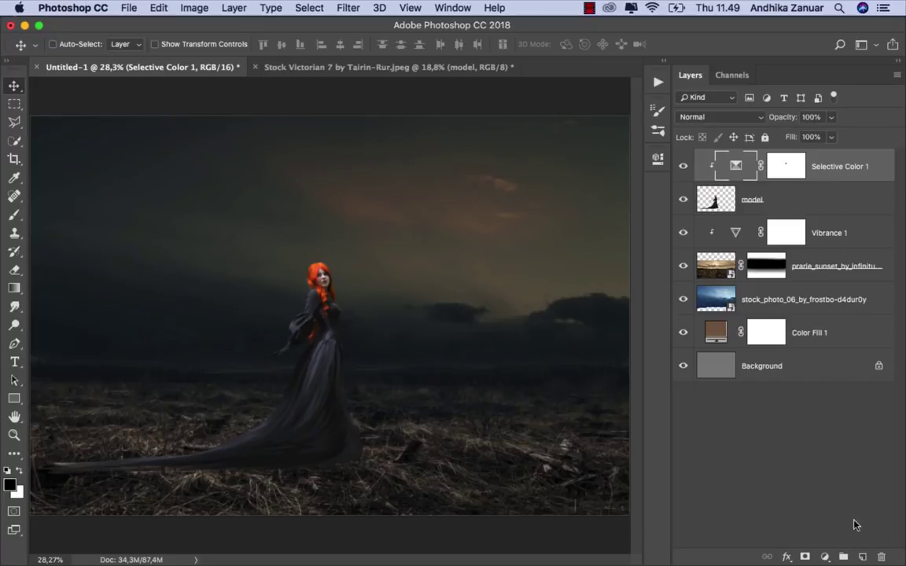
pyautogui.click(862, 556)
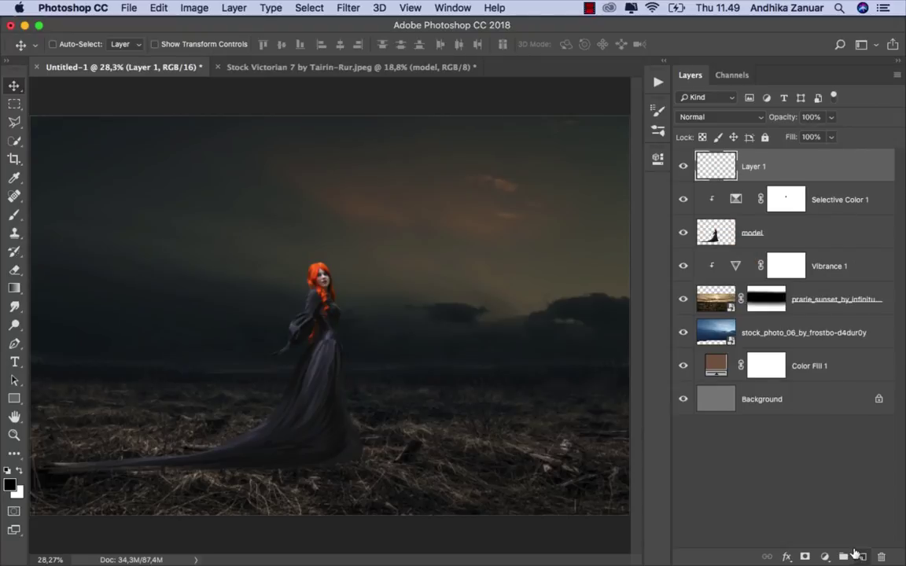
# Clip Layer 1 to the model and set the foreground colour to orange #f76e00.
pyautogui.rightClick(776, 179)
pyautogui.click(654, 411)
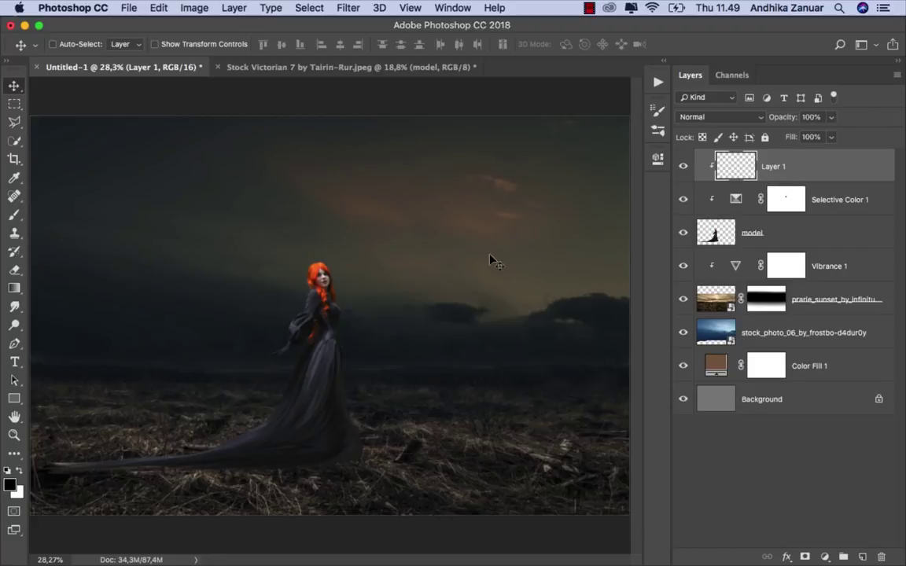
pyautogui.click(14, 213)
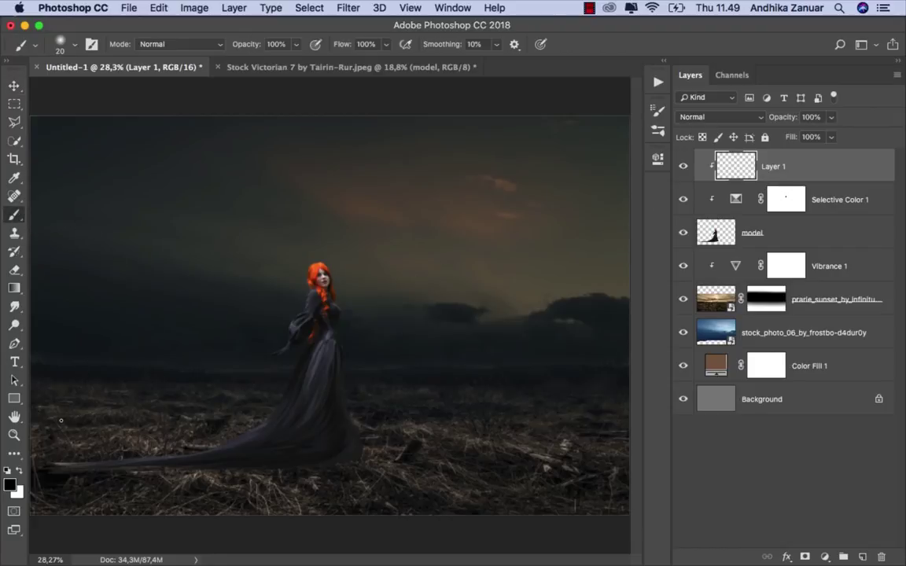
pyautogui.click(9, 483)
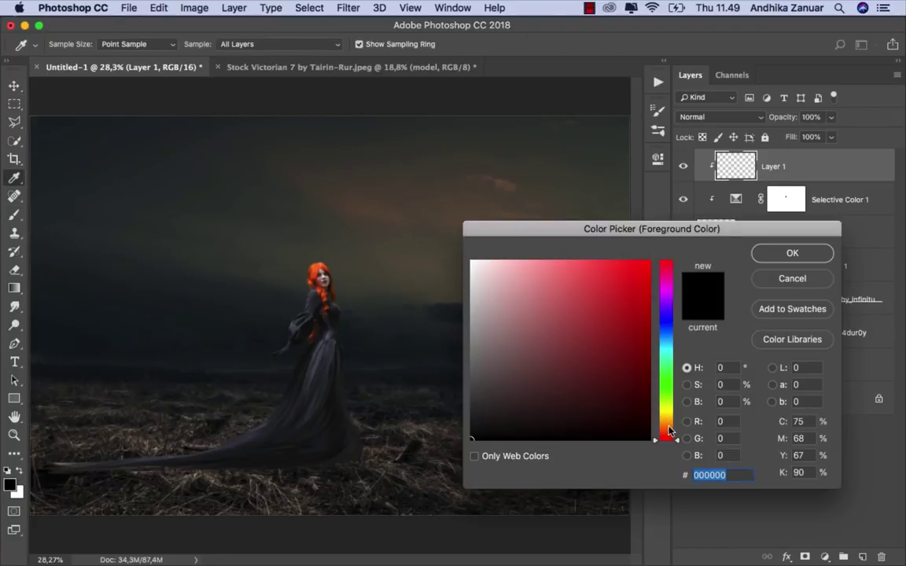
pyautogui.moveTo(668, 432); pyautogui.dragTo(673, 429)
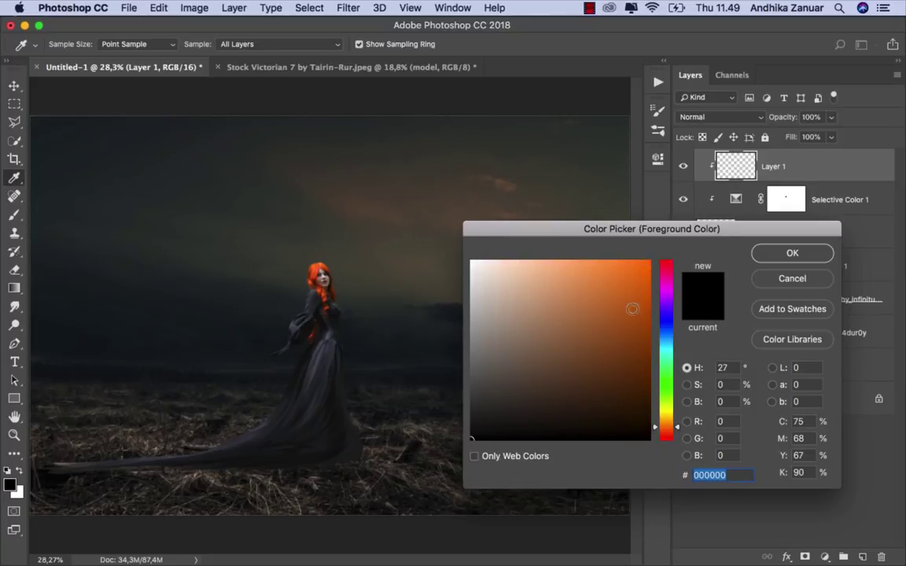
pyautogui.click(651, 265)
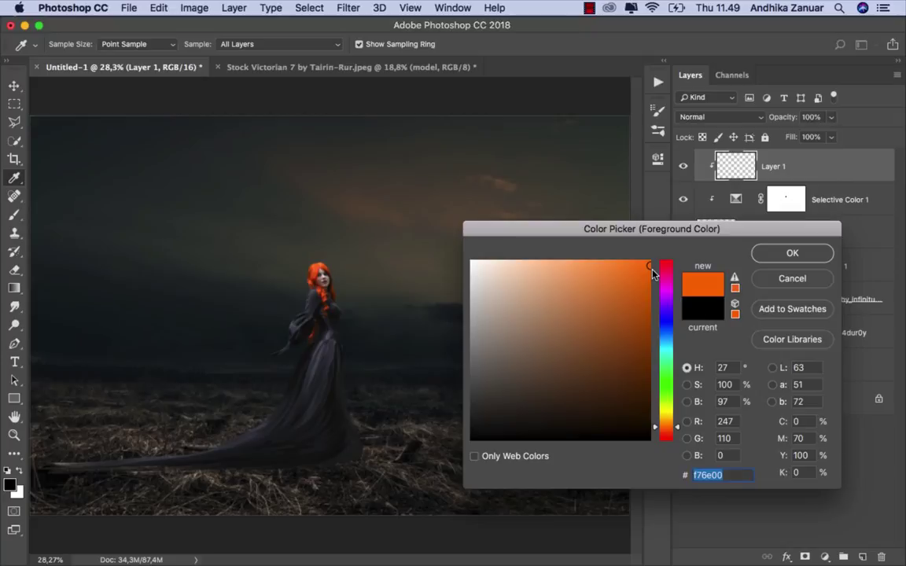
pyautogui.click(815, 252)
pyautogui.press('b')
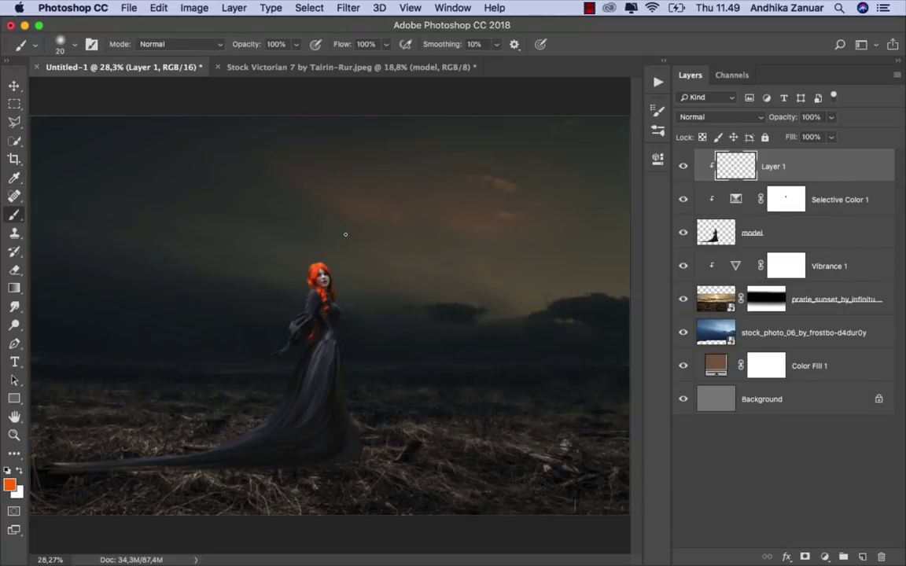
# Set Layer 1 to Color blend mode and paint orange along the hem with a 250 px brush.
pyautogui.click(743, 116)
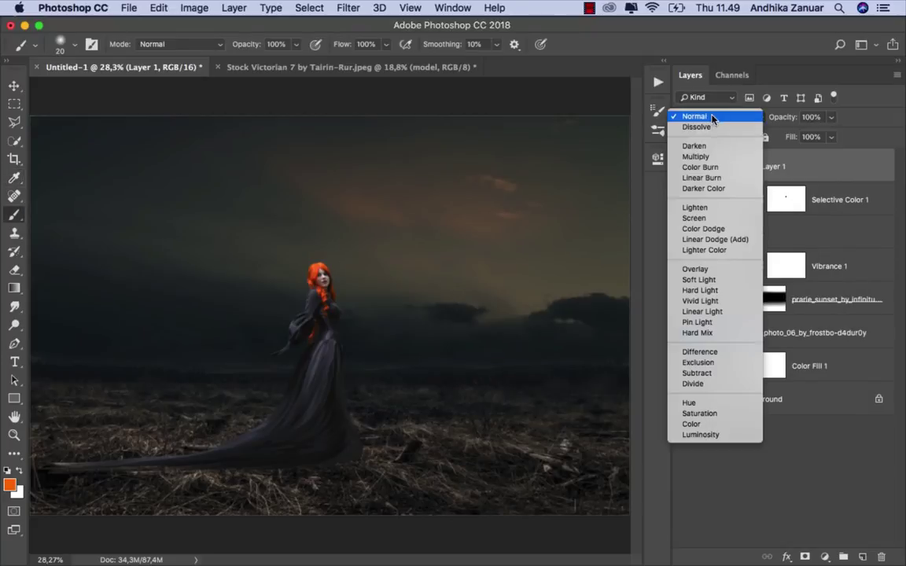
pyautogui.click(690, 424)
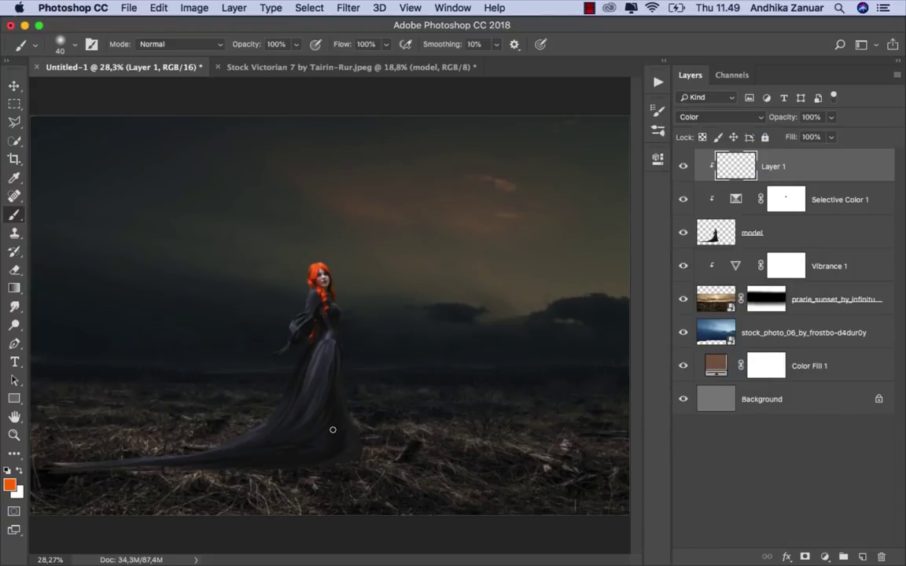
pyautogui.press(']')
pyautogui.press(']')
pyautogui.press(']')
pyautogui.click(352, 445)
pyautogui.moveTo(352, 445)
pyautogui.mouseDown()
pyautogui.moveTo(37, 468)
pyautogui.moveTo(462, 429)
pyautogui.mouseUp()
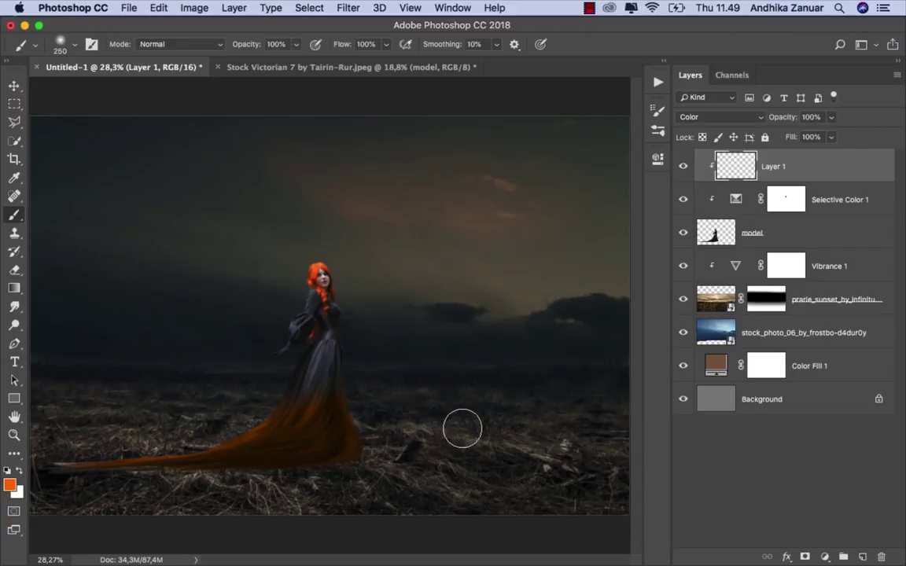
# Paint solid orange with a hard brush over the lower skirt and its left edge, then fit the view.
pyautogui.scroll(3, 322, 369)
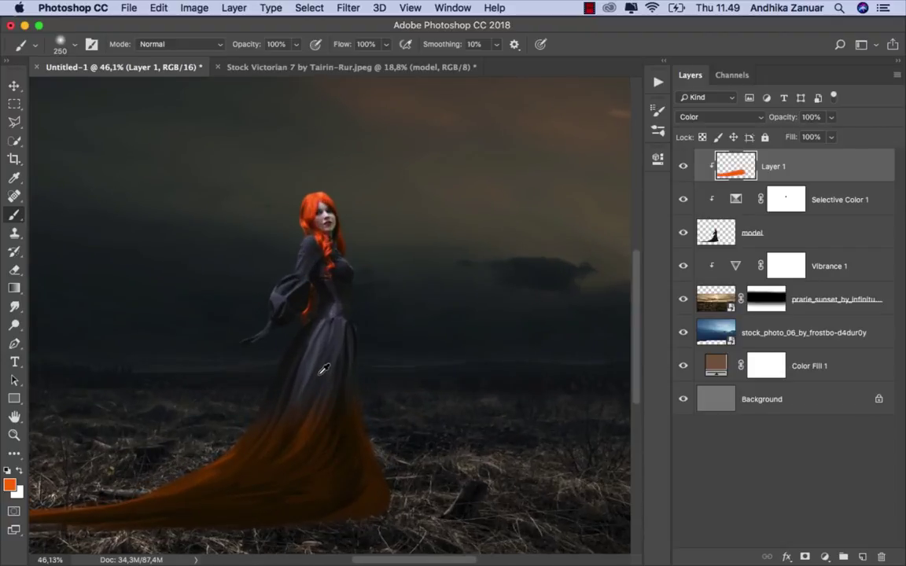
pyautogui.scroll(2, 323, 370)
pyautogui.rightClick(346, 326)
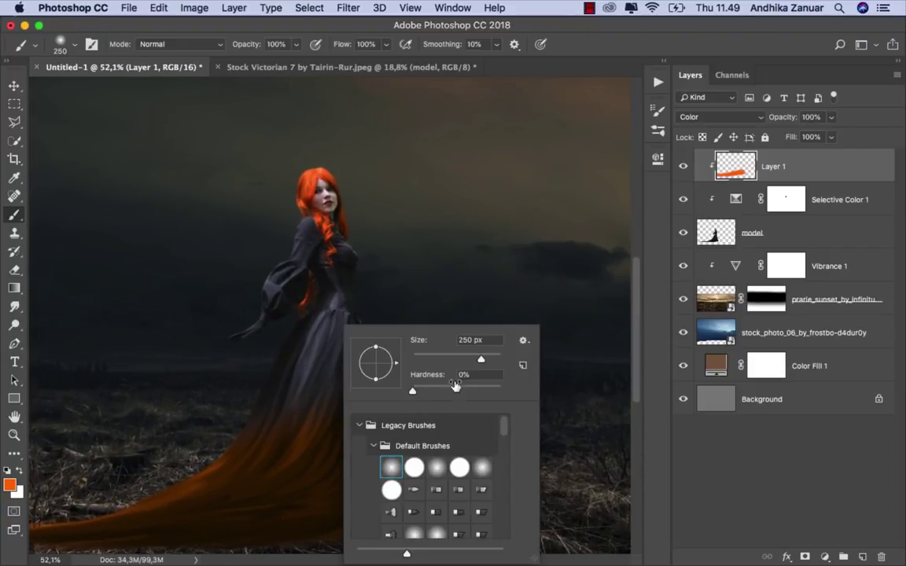
pyautogui.moveTo(454, 386); pyautogui.dragTo(530, 386)
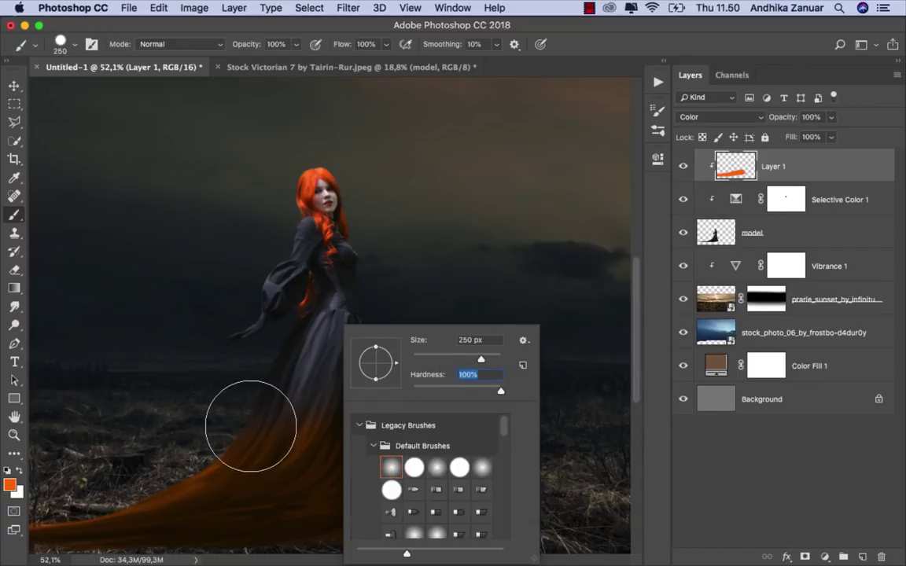
pyautogui.moveTo(251, 426); pyautogui.dragTo(435, 414)
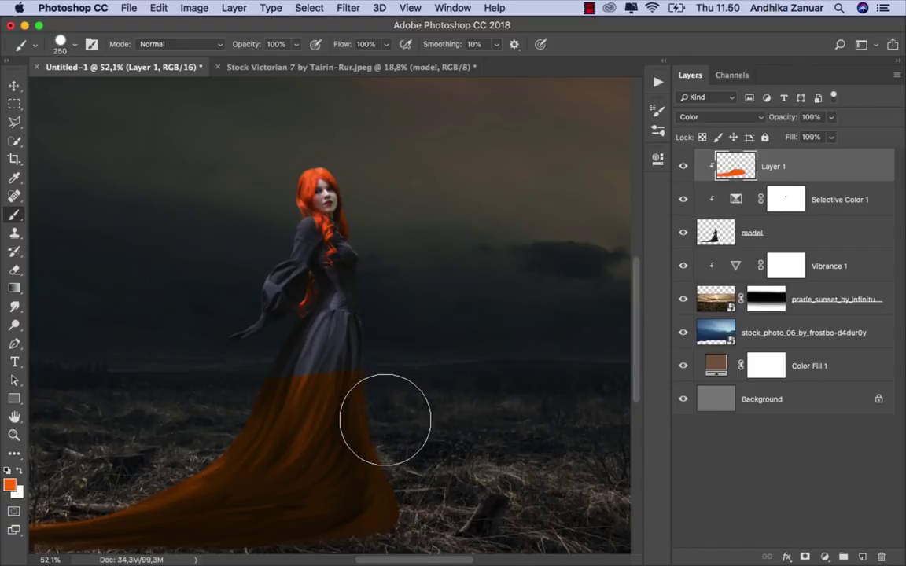
pyautogui.press('[')
pyautogui.press('[')
pyautogui.press('[')
pyautogui.press('[')
pyautogui.press('[')
pyautogui.press('[')
pyautogui.press('[')
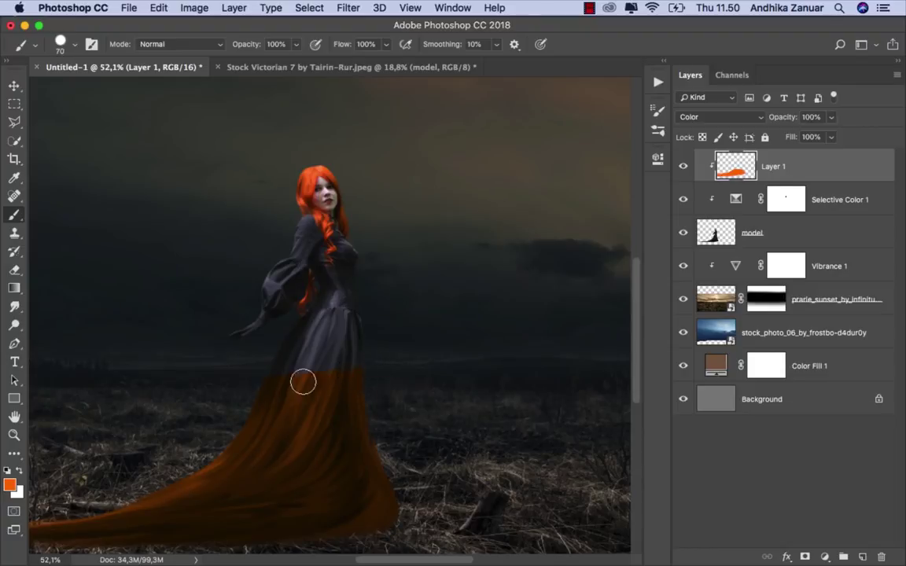
pyautogui.moveTo(261, 384)
pyautogui.mouseDown()
pyautogui.moveTo(303, 331)
pyautogui.moveTo(391, 344)
pyautogui.moveTo(347, 370)
pyautogui.moveTo(335, 392)
pyautogui.mouseUp()
pyautogui.click(14, 85)
pyautogui.press('super+0')
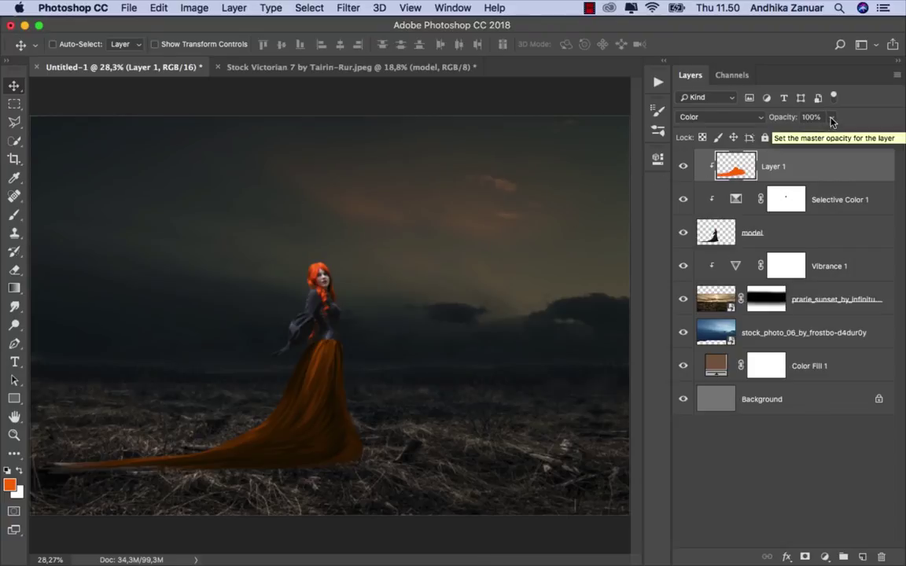
# Lower Layer 1 to 70% opacity and apply Hue/Saturation with Hue -7, Saturation +1.
pyautogui.click(831, 117)
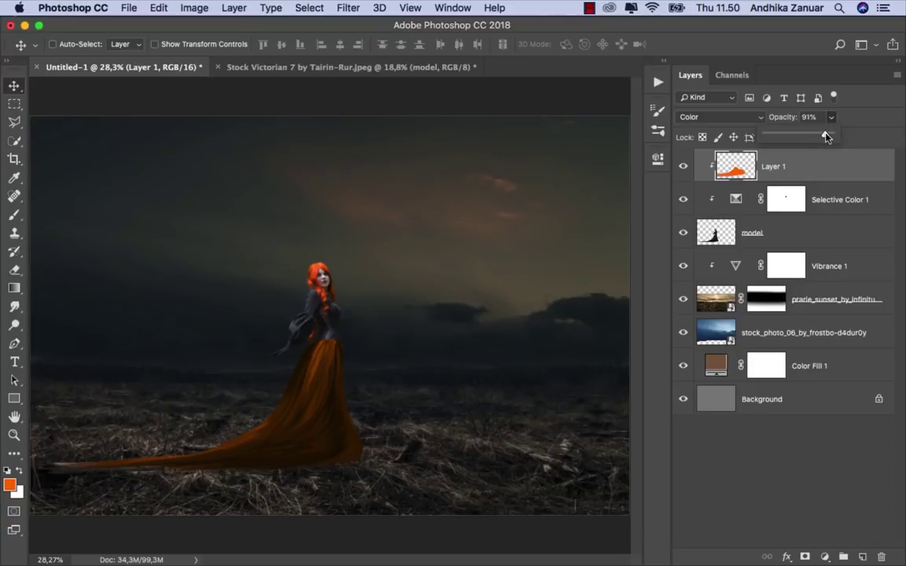
pyautogui.moveTo(829, 137); pyautogui.dragTo(815, 137)
pyautogui.moveTo(811, 137); pyautogui.dragTo(810, 138)
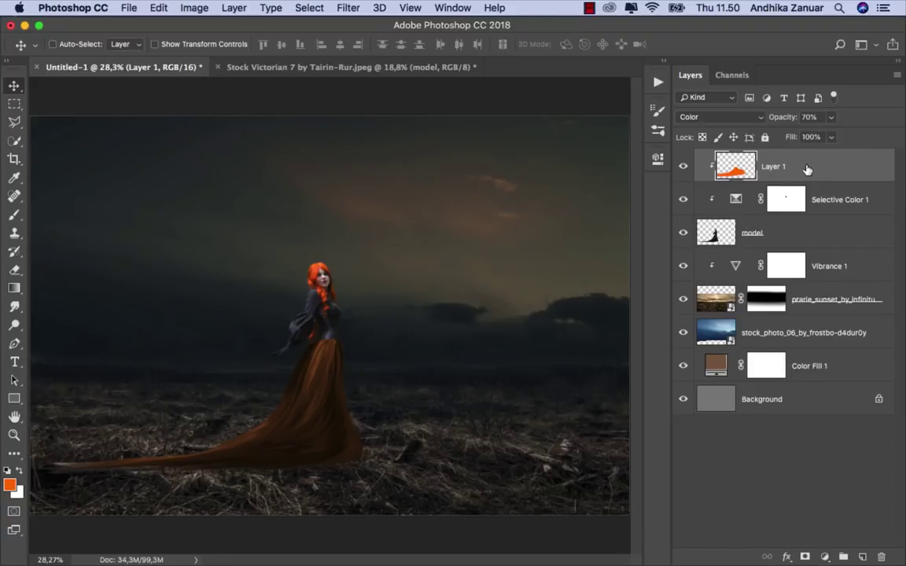
pyautogui.hotkey('ctrl', 'u')
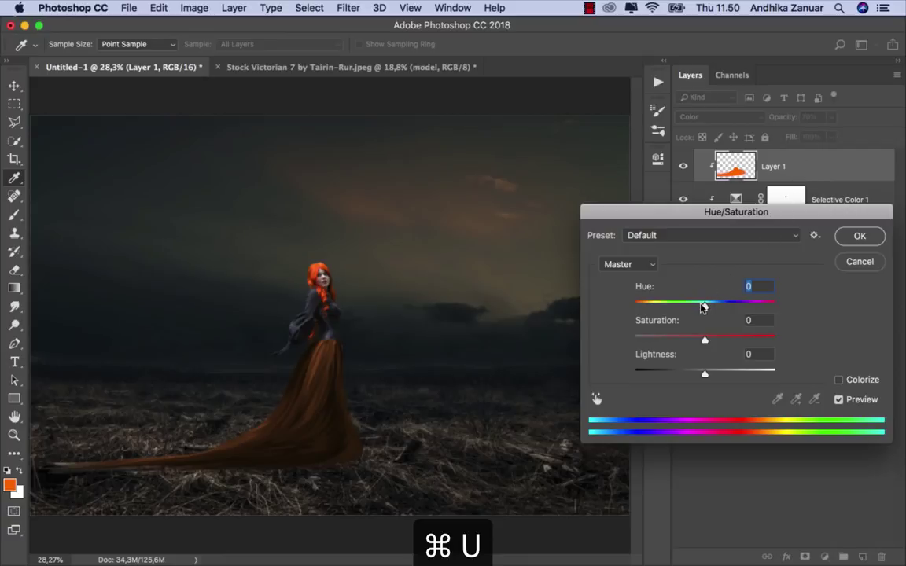
pyautogui.moveTo(704, 307)
pyautogui.mouseDown()
pyautogui.moveTo(695, 306)
pyautogui.moveTo(708, 308)
pyautogui.moveTo(700, 307)
pyautogui.moveTo(715, 340)
pyautogui.moveTo(706, 340)
pyautogui.mouseUp()
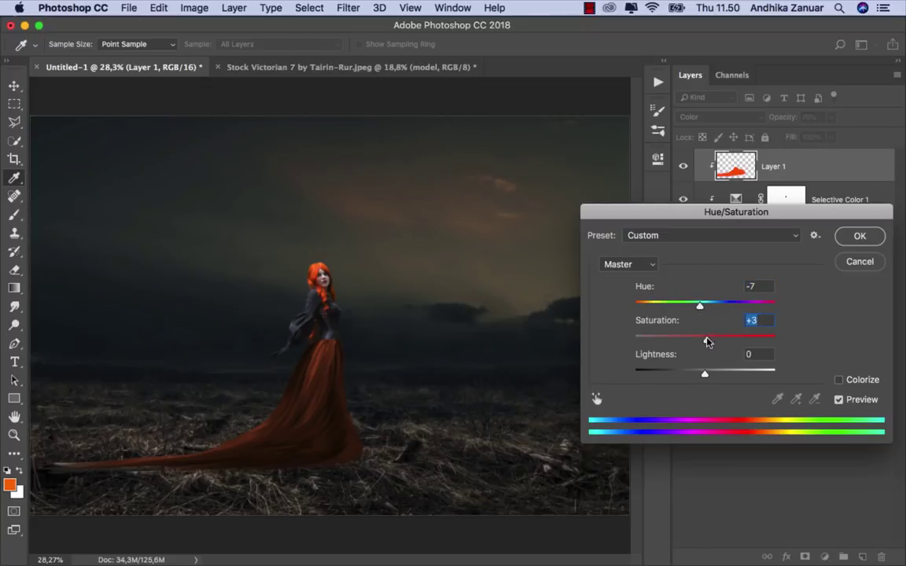
pyautogui.click(857, 235)
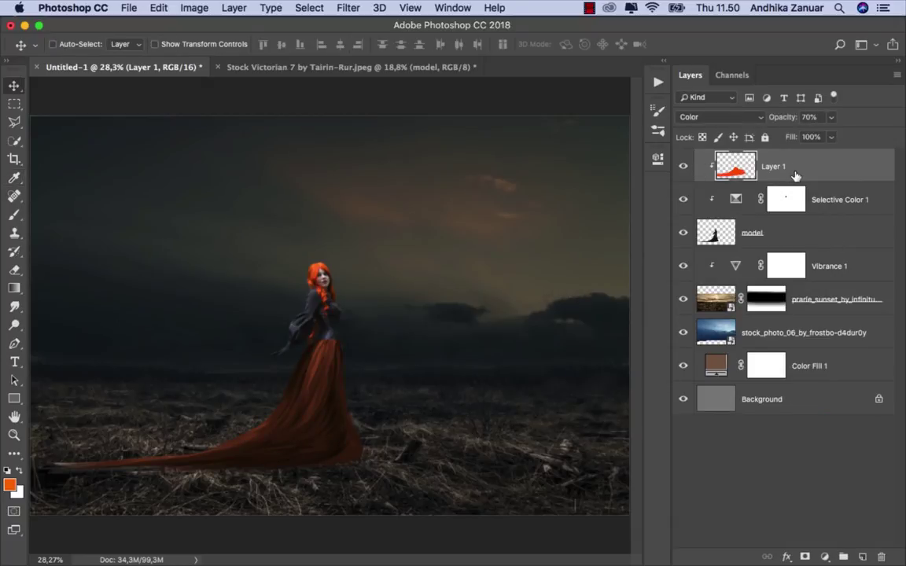
# Add a mask to the model layer and fade its left side with a gradient.
pyautogui.click(790, 241)
pyautogui.click(805, 556)
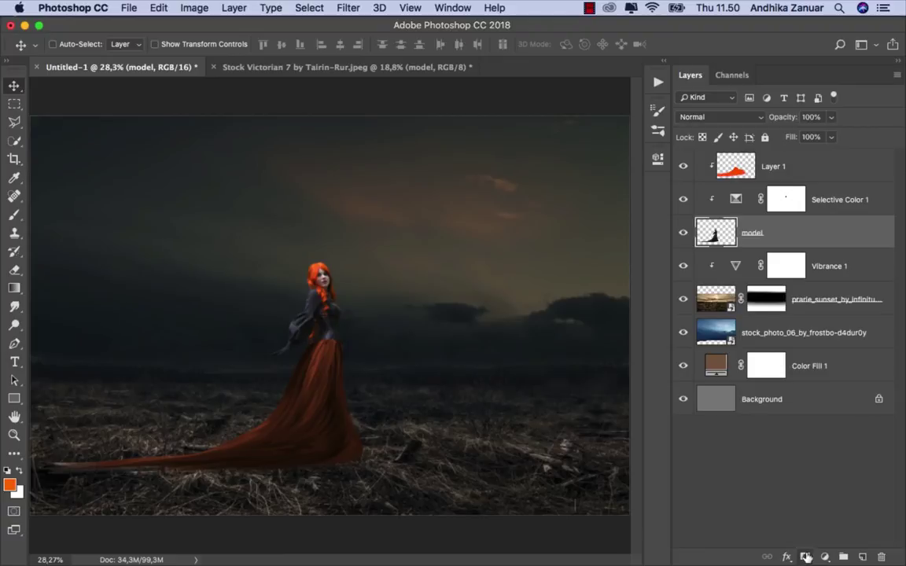
pyautogui.click(683, 233)
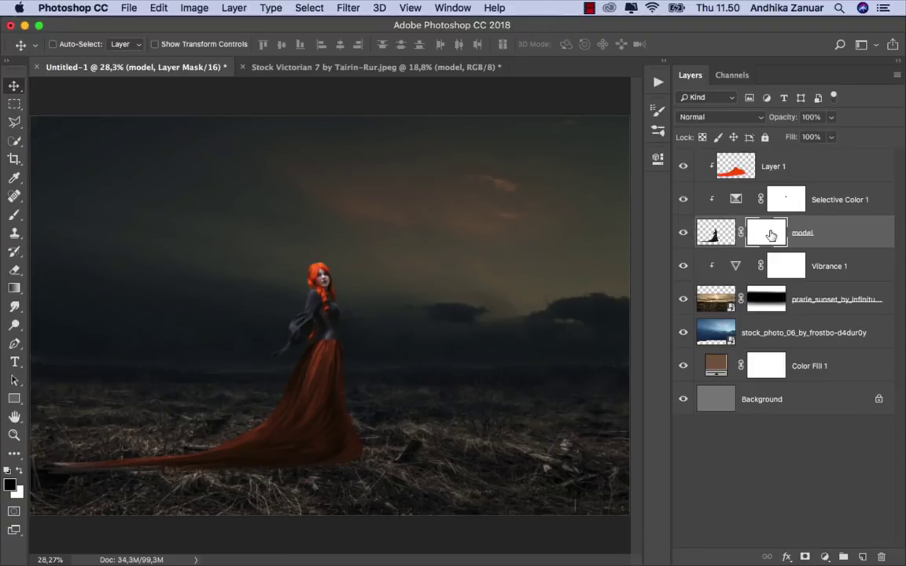
pyautogui.click(14, 288)
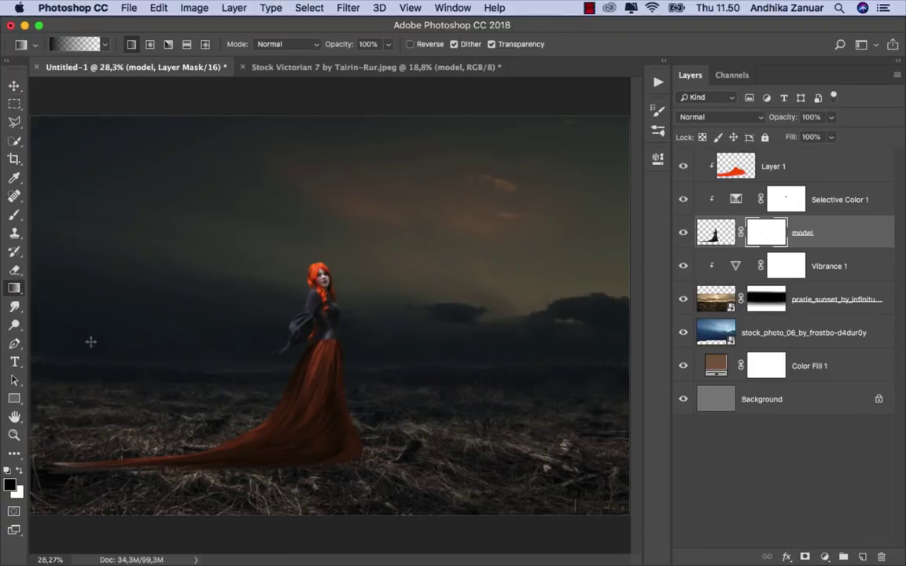
pyautogui.moveTo(38, 431); pyautogui.dragTo(173, 424)
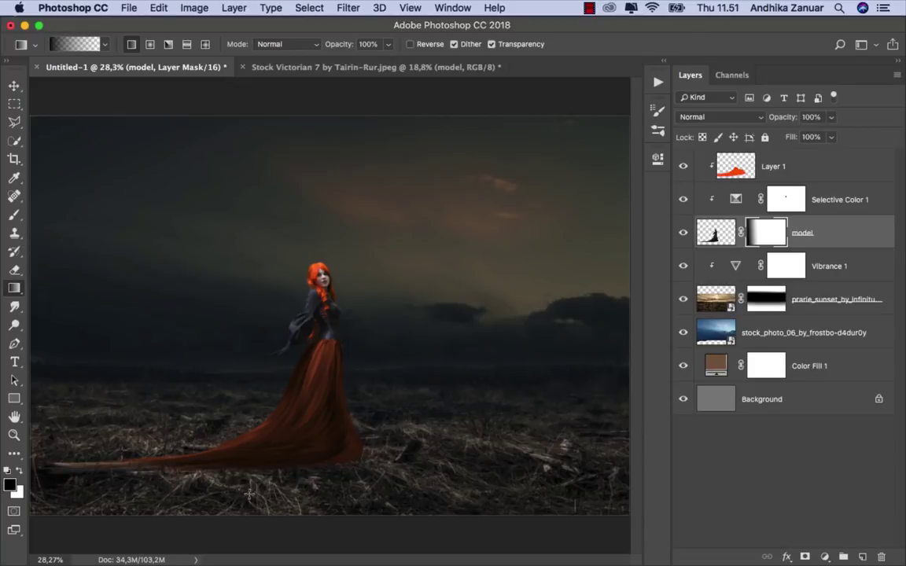
# Choose a soft round brush at 17% opacity.
pyautogui.click(14, 213)
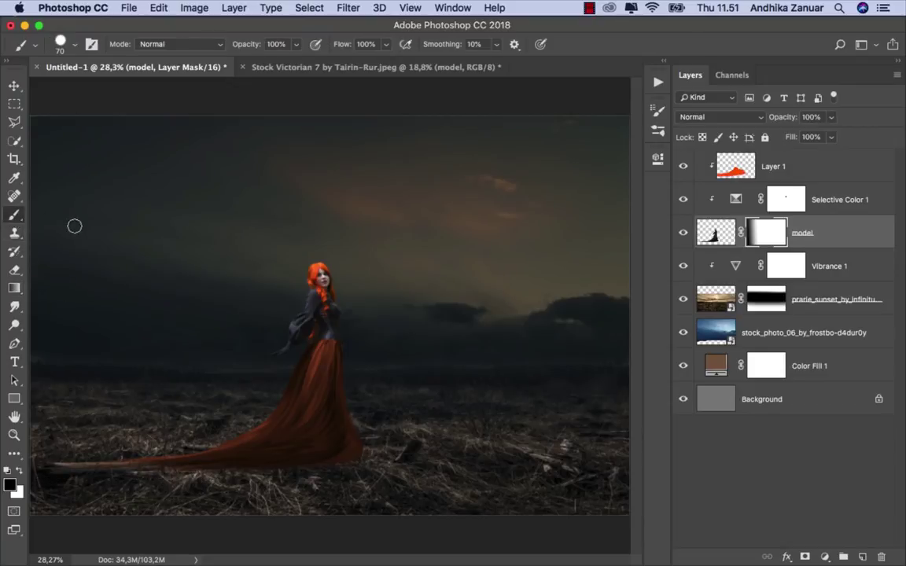
pyautogui.click(61, 46)
pyautogui.click(52, 183)
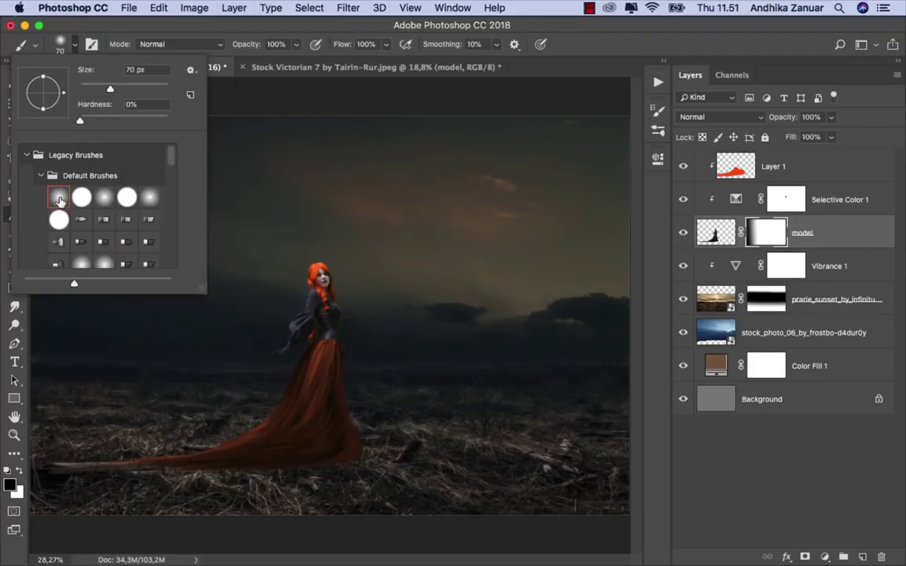
pyautogui.click(291, 40)
pyautogui.moveTo(295, 44); pyautogui.dragTo(216, 59)
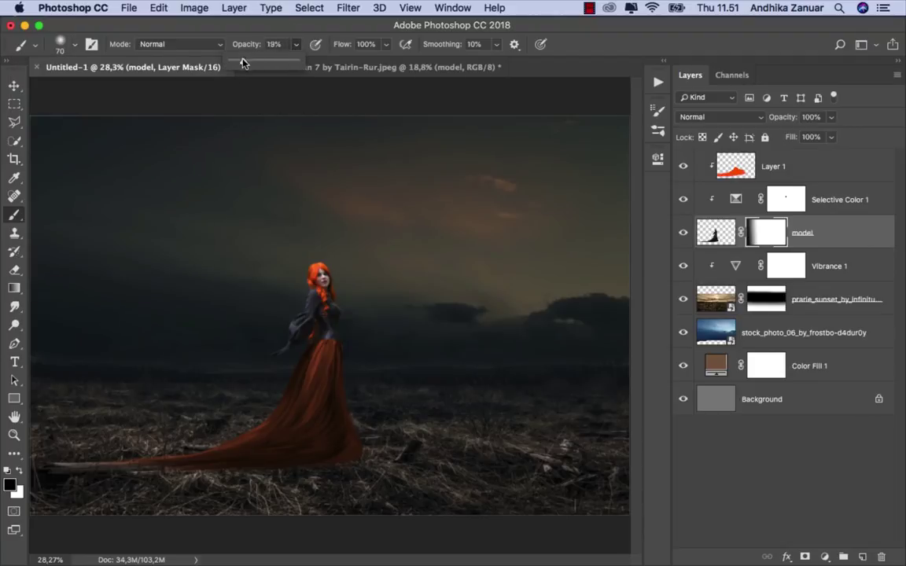
# Paint the mask to blend the train's bottom edge into the ground, then fit the whole image.
pyautogui.scroll(1, 259, 440)
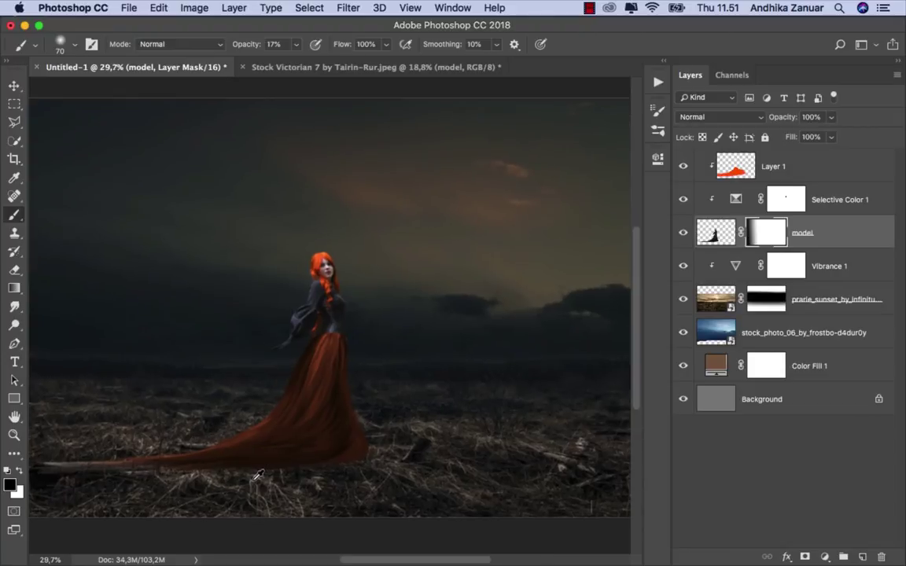
pyautogui.scroll(2, 260, 456)
pyautogui.scroll(2, 271, 472)
pyautogui.scroll(-2, 260, 464)
pyautogui.scroll(2, 312, 453)
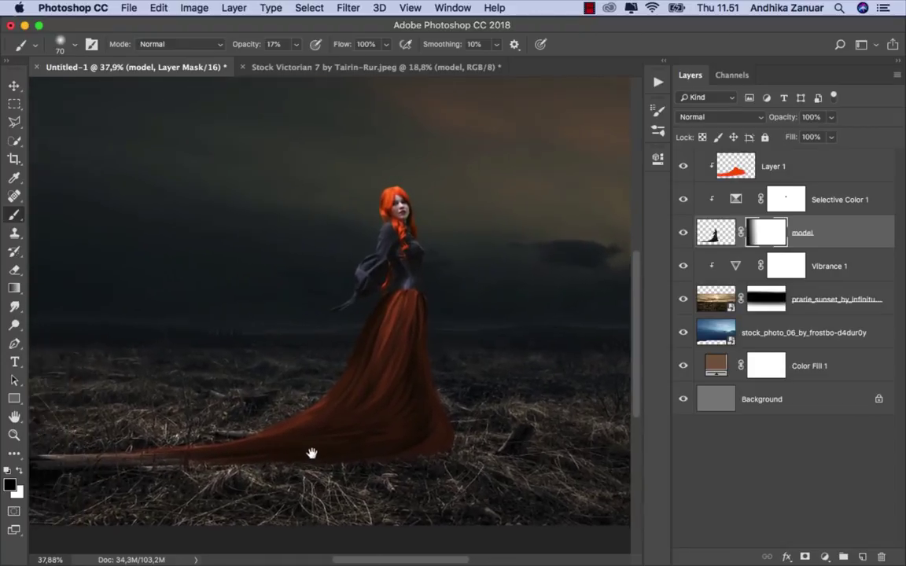
pyautogui.scroll(1, 343, 461)
pyautogui.press(']')
pyautogui.press(']')
pyautogui.press(']')
pyautogui.press(']')
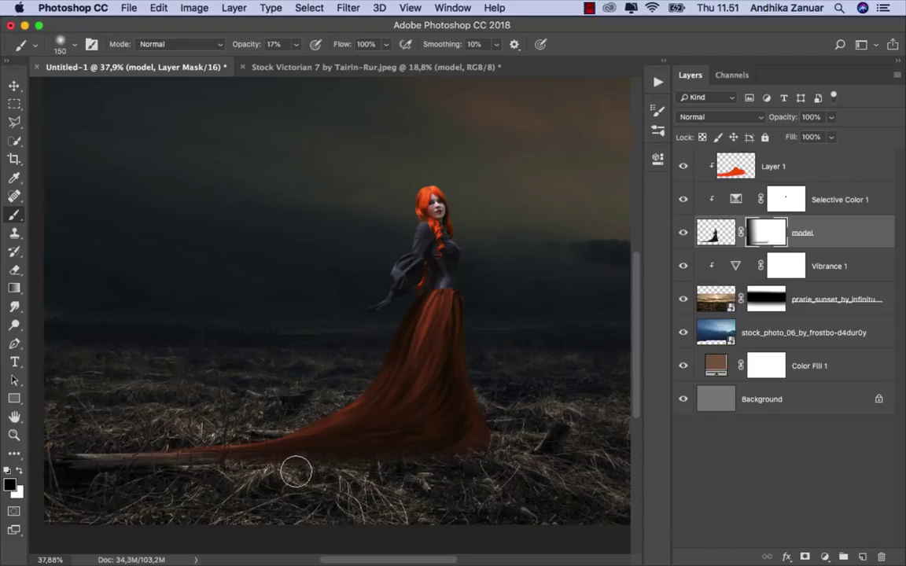
pyautogui.moveTo(417, 471)
pyautogui.mouseDown()
pyautogui.moveTo(489, 453)
pyautogui.moveTo(417, 479)
pyautogui.moveTo(360, 469)
pyautogui.moveTo(209, 478)
pyautogui.mouseUp()
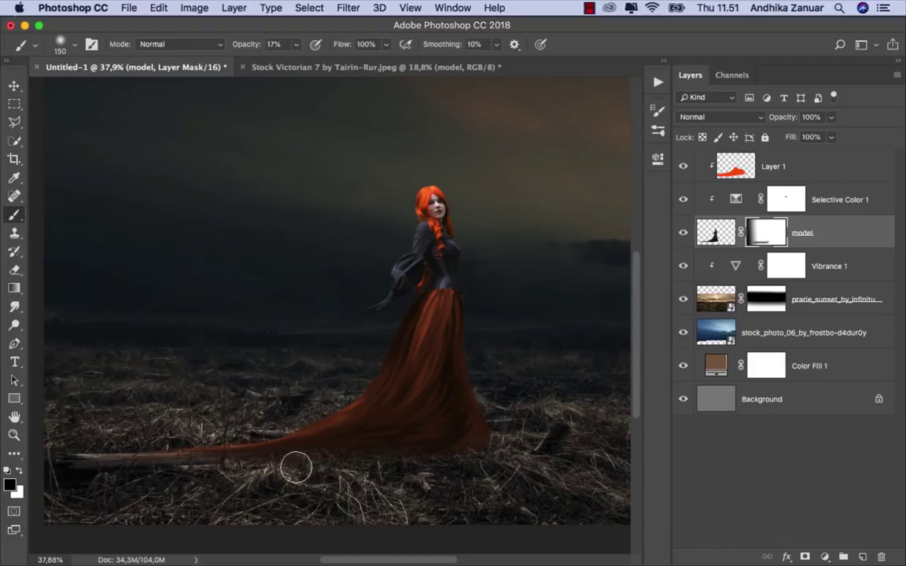
pyautogui.click(17, 87)
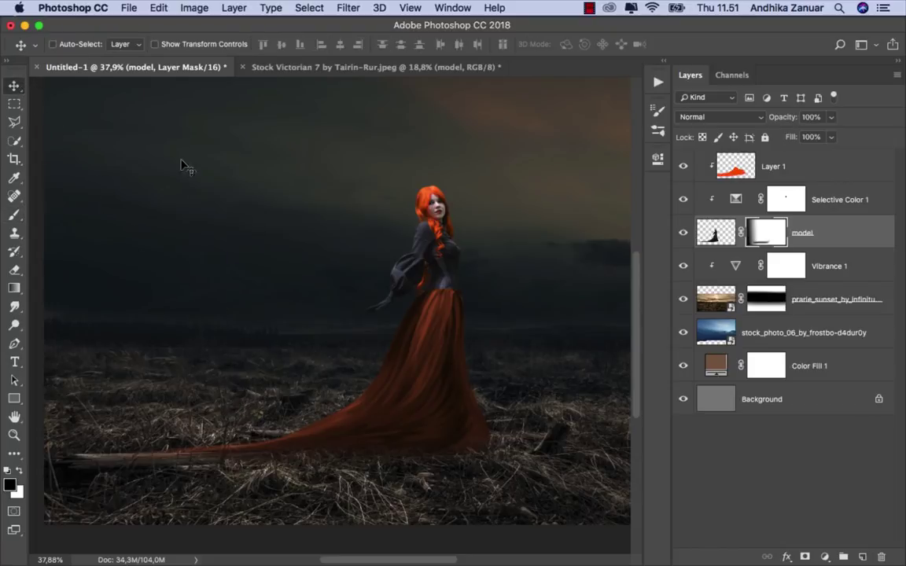
pyautogui.press('super+0')
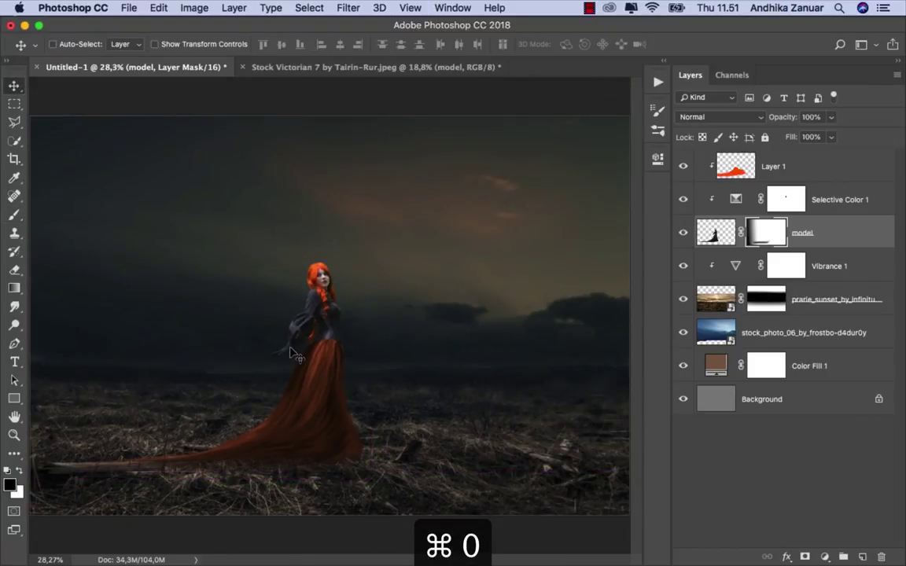
# Add a new layer clipped to the orange dress colour layer.
pyautogui.click(788, 175)
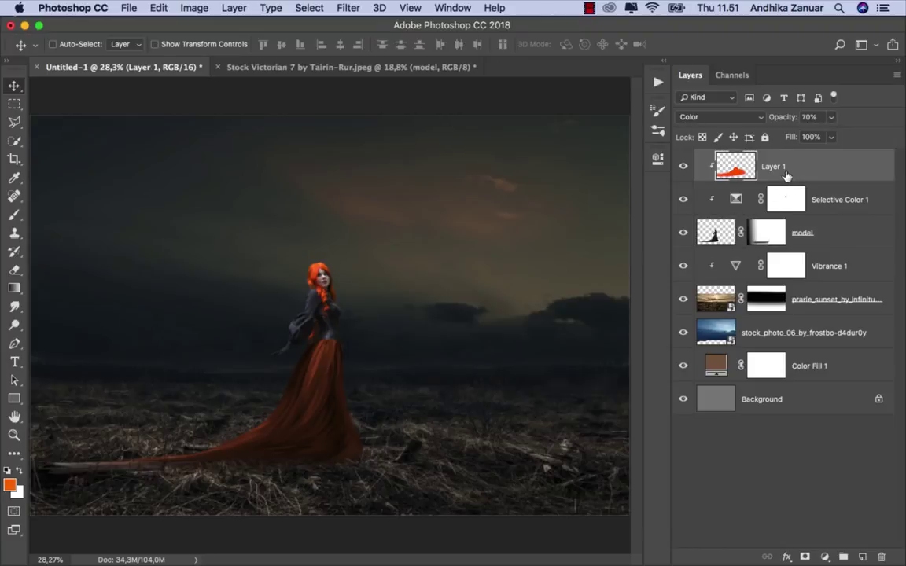
pyautogui.click(863, 557)
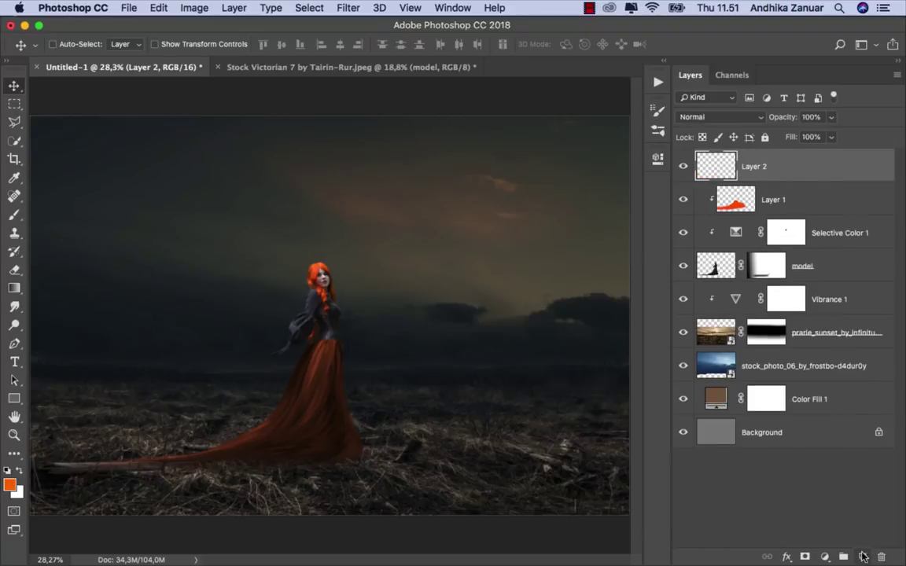
pyautogui.rightClick(782, 174)
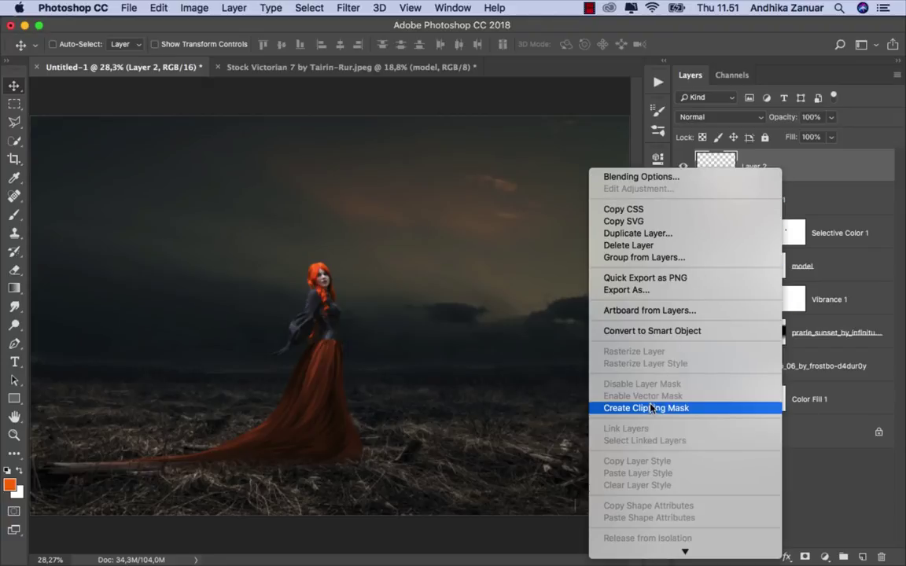
pyautogui.click(617, 404)
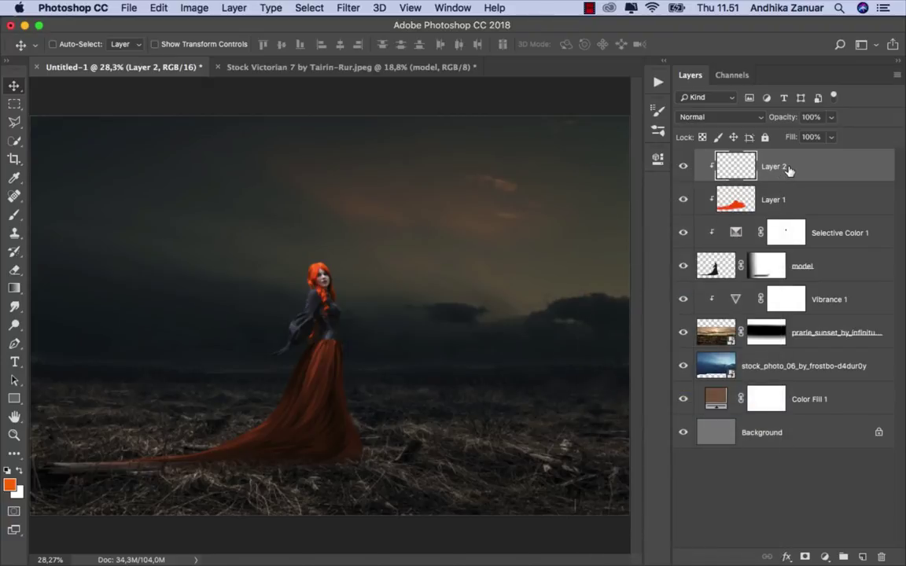
# Paint faint black shading over the dress hem, lower dress and train.
pyautogui.click(14, 214)
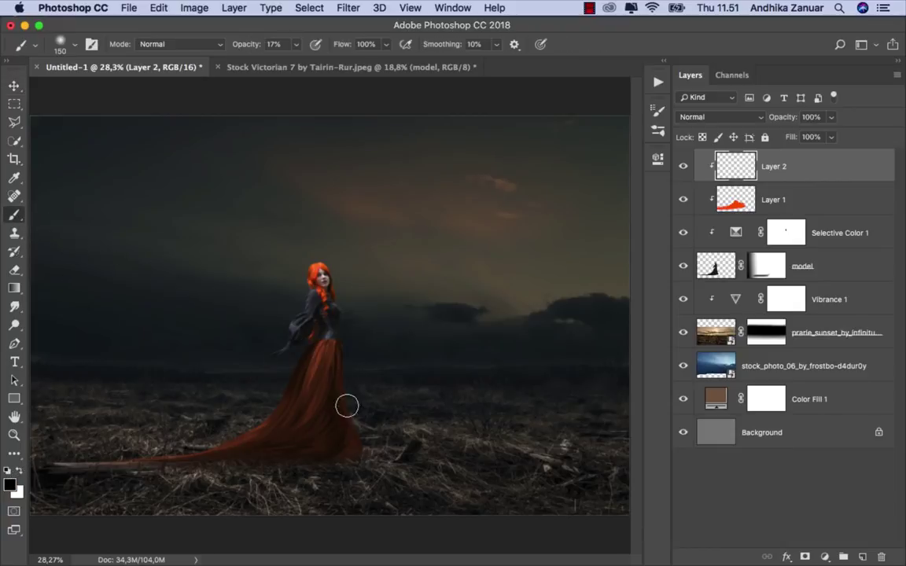
pyautogui.scroll(1, 358, 440)
pyautogui.scroll(1, 367, 460)
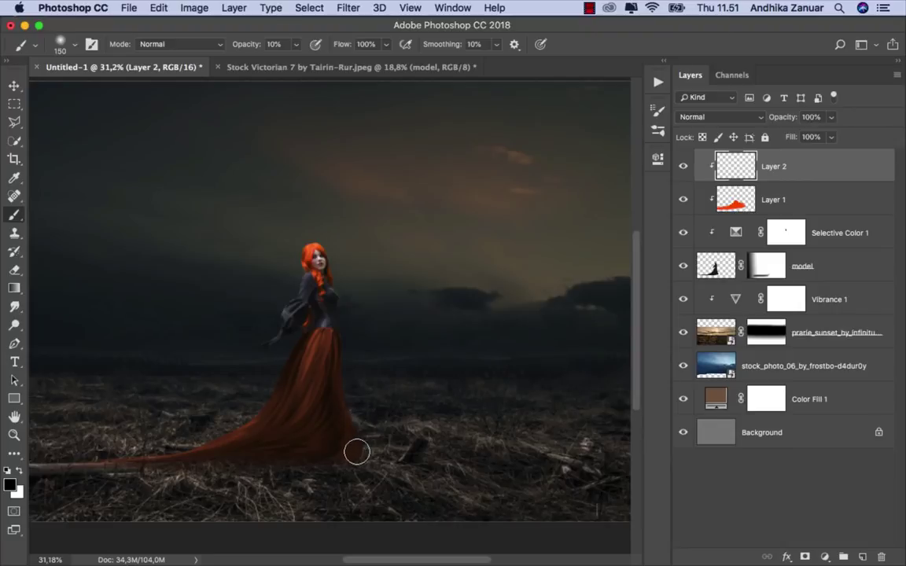
pyautogui.scroll(1, 345, 453)
pyautogui.scroll(1, 354, 448)
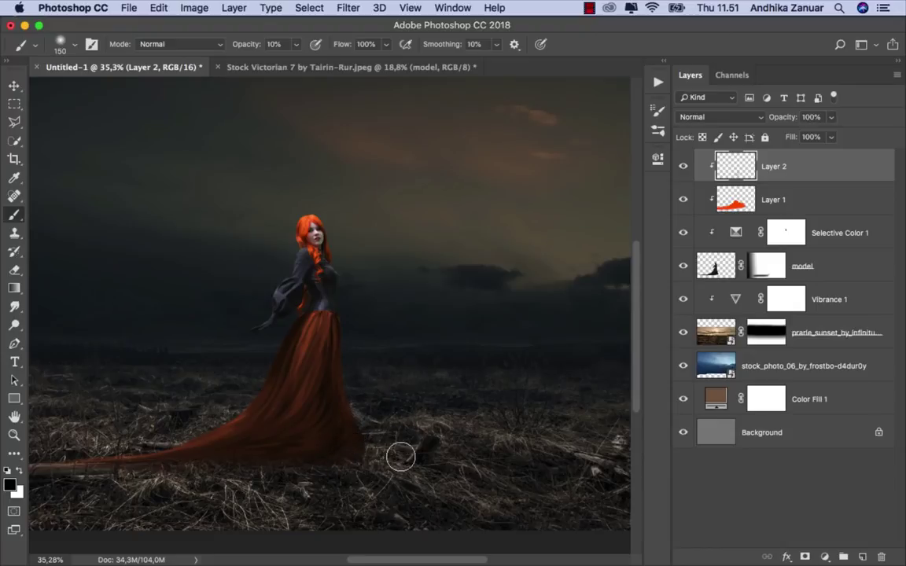
pyautogui.moveTo(347, 458); pyautogui.dragTo(327, 479)
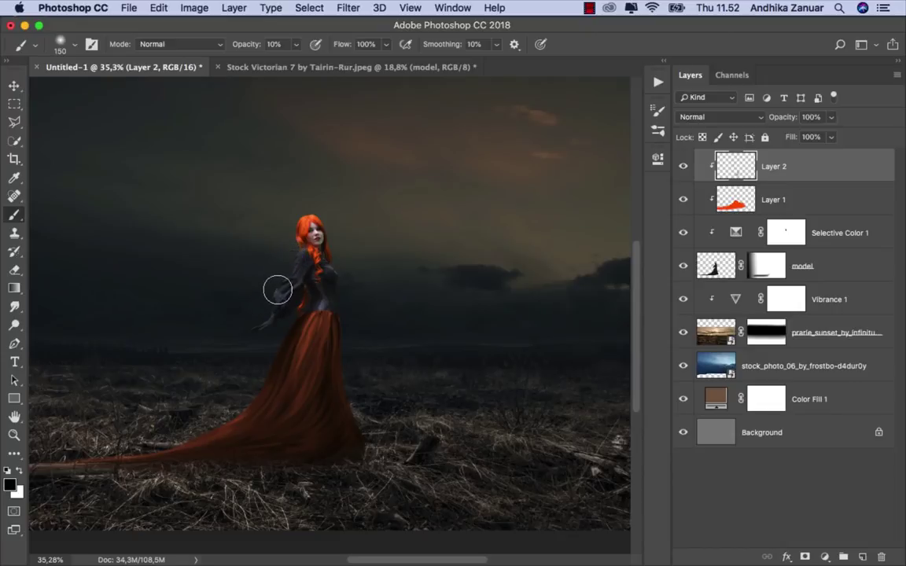
pyautogui.moveTo(290, 259); pyautogui.dragTo(295, 255)
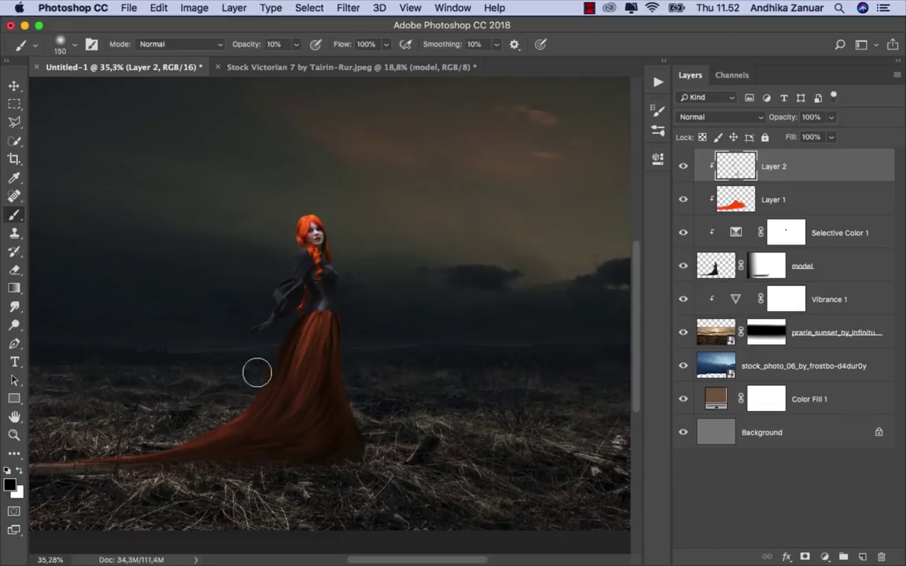
pyautogui.moveTo(235, 416); pyautogui.dragTo(195, 435)
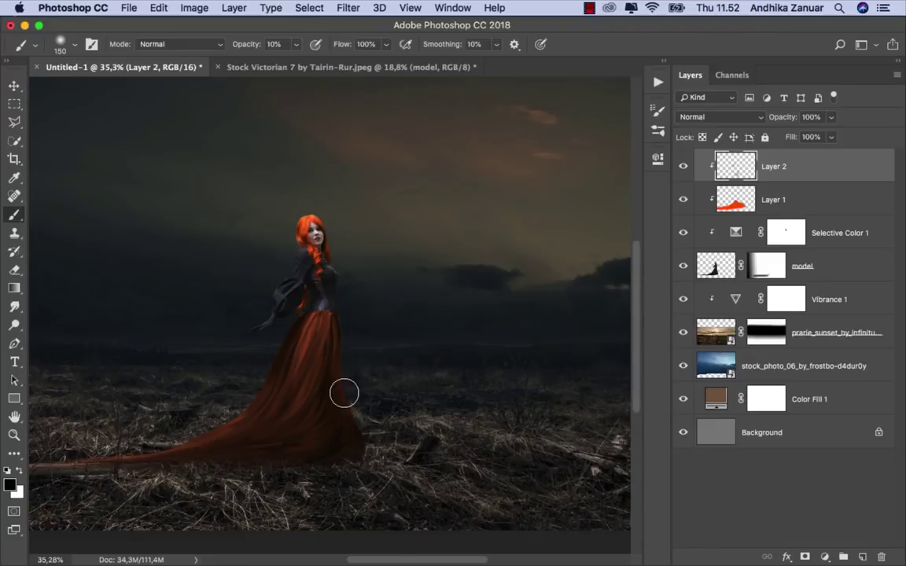
pyautogui.moveTo(269, 445); pyautogui.dragTo(414, 439)
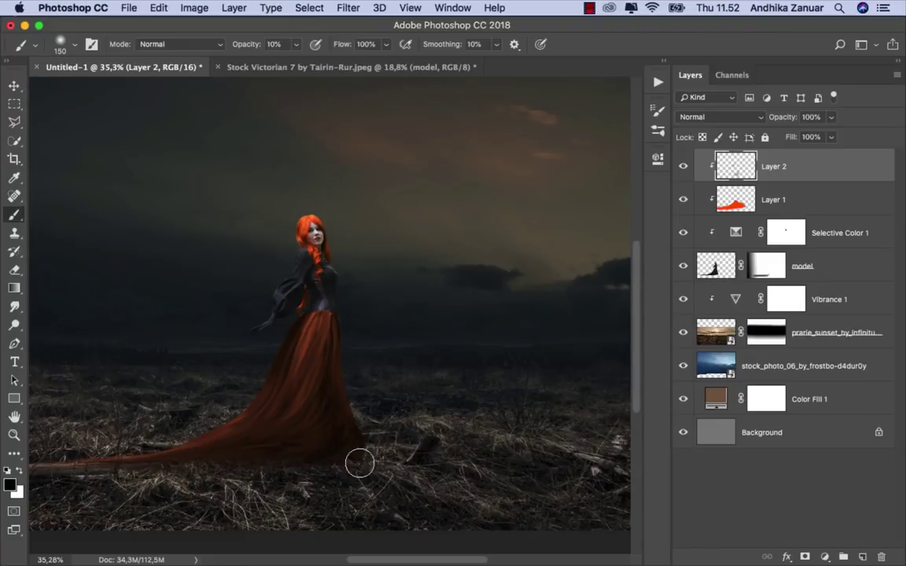
# Select the Vibrance 1 layer with the Move tool.
pyautogui.scroll(2, 437, 428)
pyautogui.scroll(-3, 437, 428)
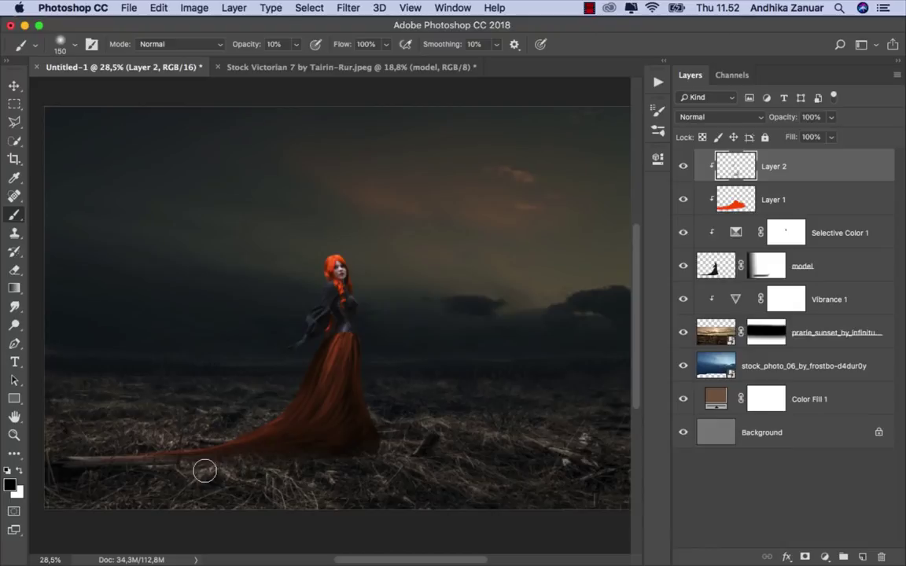
pyautogui.scroll(-1, 318, 456)
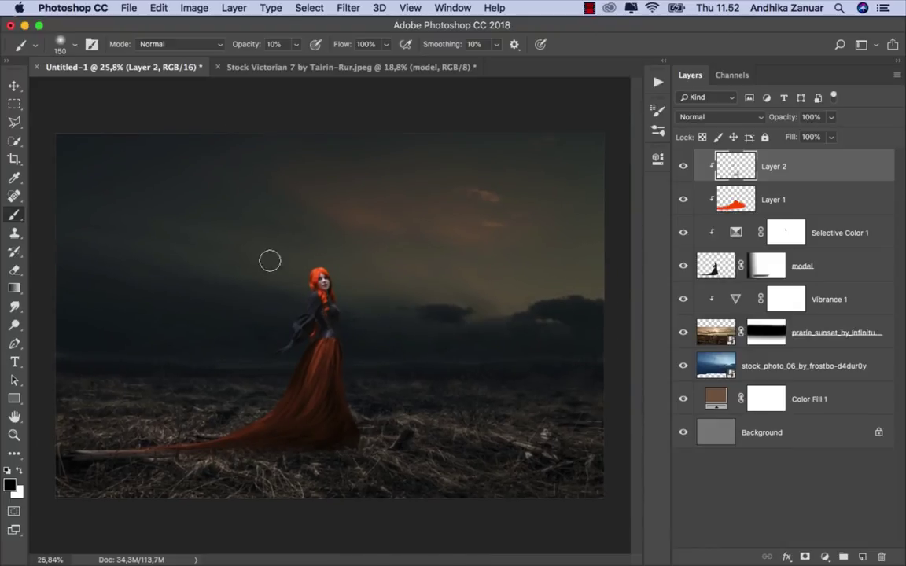
pyautogui.click(14, 85)
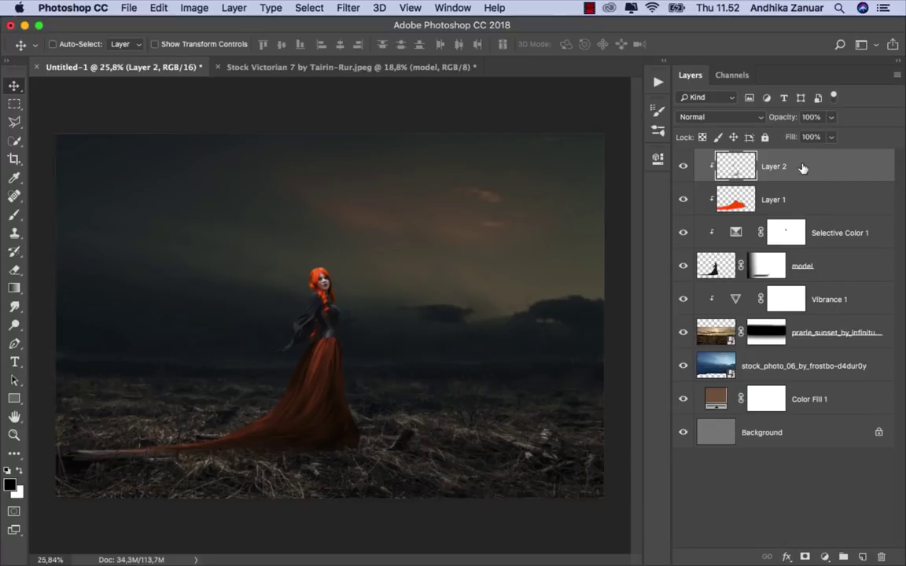
pyautogui.click(835, 299)
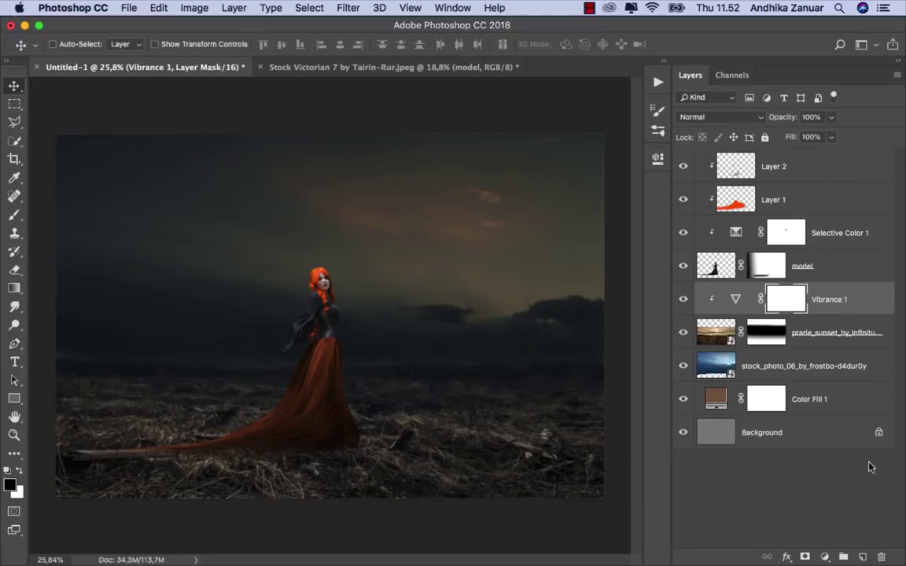
# Add a new layer named 'shadow' above Vibrance 1 and set brush opacity to 5%.
pyautogui.click(862, 557)
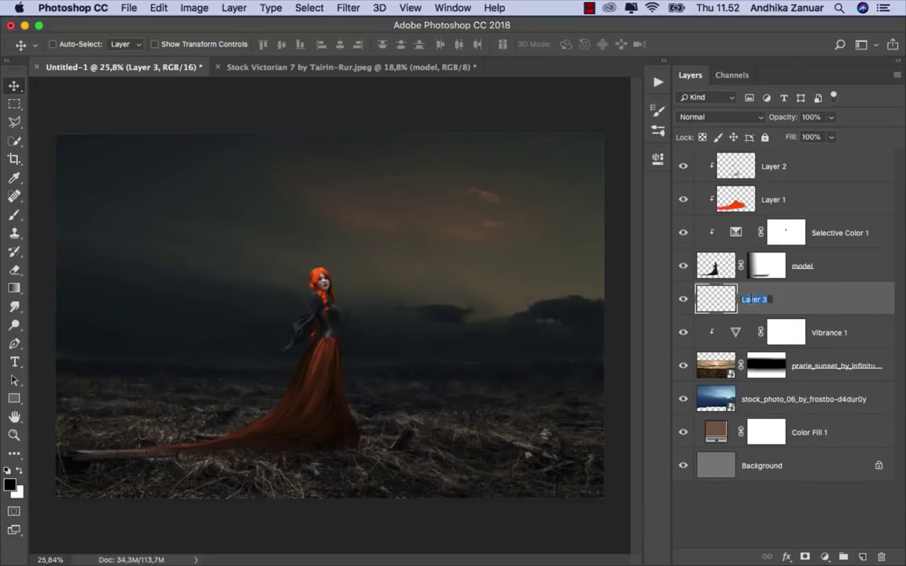
pyautogui.write('shadow')
pyautogui.press('Return')
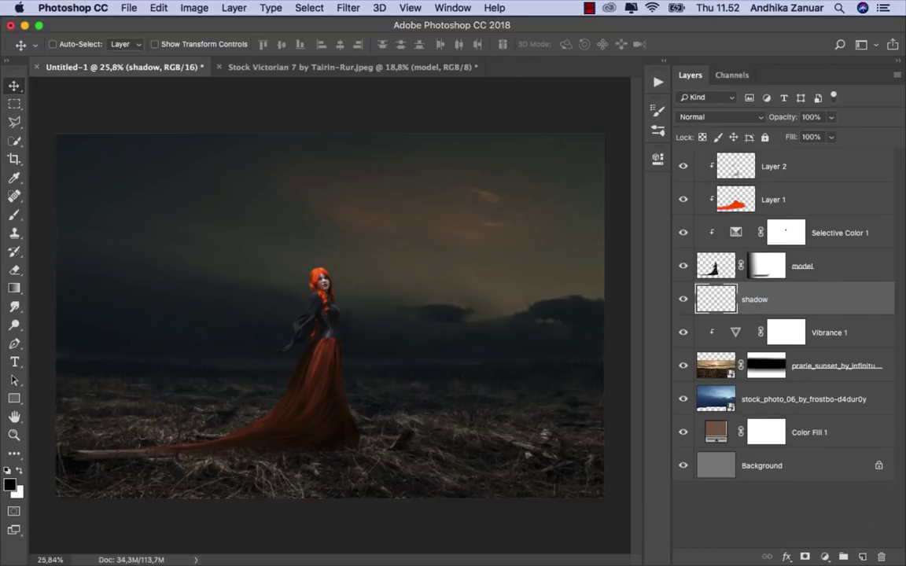
pyautogui.press('b')
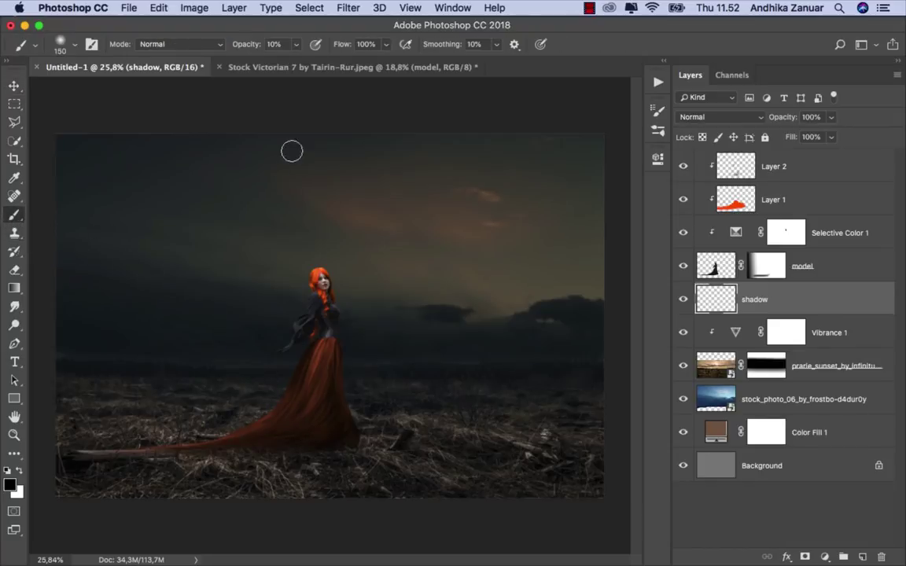
pyautogui.click(296, 45)
pyautogui.moveTo(295, 50); pyautogui.dragTo(293, 62)
# Paint soft black ground shadows around the dress hem and along the bottom edge.
pyautogui.moveTo(334, 439)
pyautogui.mouseDown()
pyautogui.moveTo(318, 432)
pyautogui.moveTo(322, 447)
pyautogui.moveTo(431, 438)
pyautogui.moveTo(226, 457)
pyautogui.mouseUp()
pyautogui.moveTo(333, 440)
pyautogui.mouseDown()
pyautogui.moveTo(146, 434)
pyautogui.moveTo(374, 401)
pyautogui.moveTo(164, 414)
pyautogui.moveTo(154, 429)
pyautogui.moveTo(350, 427)
pyautogui.moveTo(393, 415)
pyautogui.moveTo(275, 440)
pyautogui.moveTo(197, 412)
pyautogui.mouseUp()
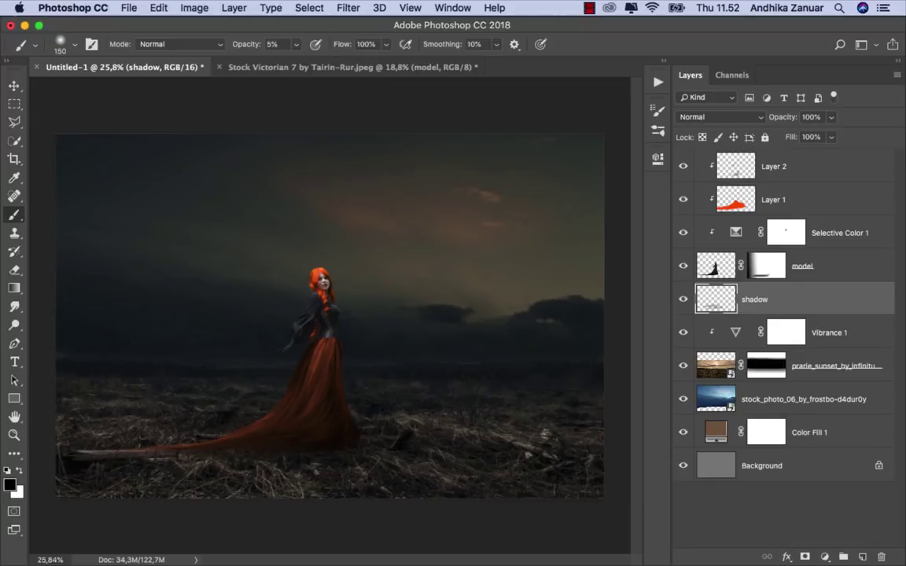
pyautogui.moveTo(303, 439)
pyautogui.mouseDown()
pyautogui.moveTo(460, 437)
pyautogui.moveTo(233, 439)
pyautogui.moveTo(467, 440)
pyautogui.moveTo(400, 426)
pyautogui.moveTo(445, 435)
pyautogui.moveTo(328, 453)
pyautogui.moveTo(414, 445)
pyautogui.moveTo(477, 453)
pyautogui.moveTo(208, 420)
pyautogui.moveTo(351, 403)
pyautogui.moveTo(384, 425)
pyautogui.moveTo(257, 419)
pyautogui.moveTo(323, 434)
pyautogui.moveTo(69, 414)
pyautogui.moveTo(233, 430)
pyautogui.moveTo(416, 421)
pyautogui.moveTo(507, 386)
pyautogui.moveTo(438, 427)
pyautogui.moveTo(212, 423)
pyautogui.moveTo(428, 441)
pyautogui.mouseUp()
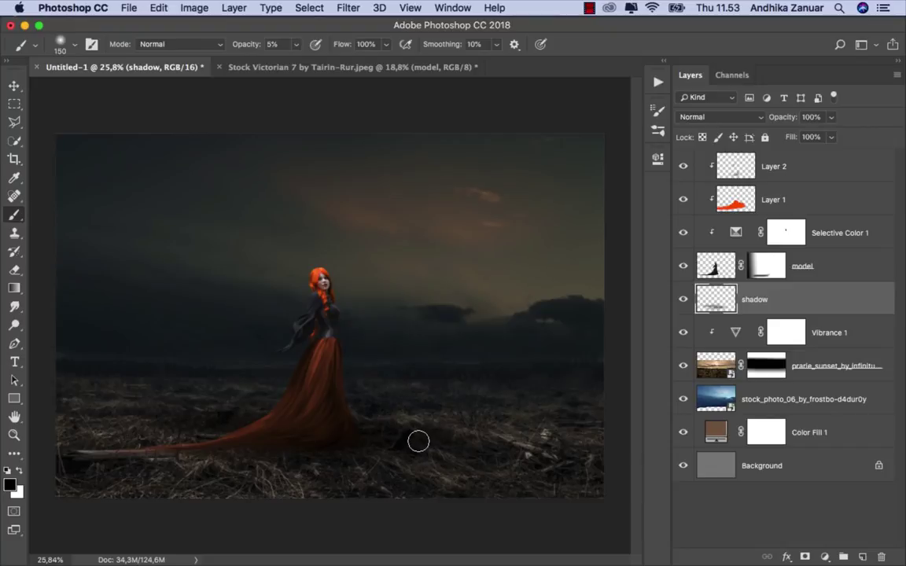
pyautogui.click(684, 299)
pyautogui.click(683, 299)
pyautogui.moveTo(59, 461)
pyautogui.mouseDown()
pyautogui.moveTo(60, 438)
pyautogui.moveTo(55, 480)
pyautogui.mouseUp()
pyautogui.moveTo(122, 493); pyautogui.dragTo(589, 438)
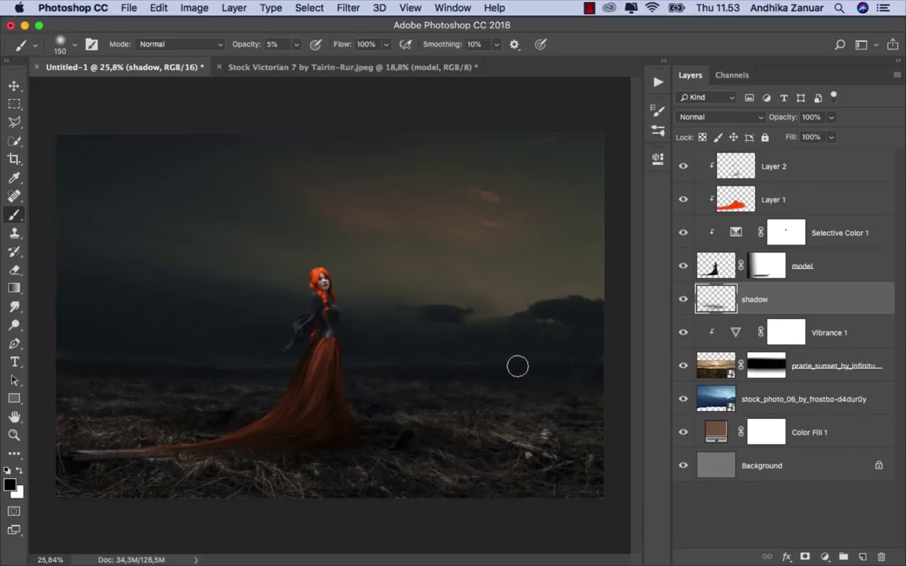
pyautogui.click(14, 85)
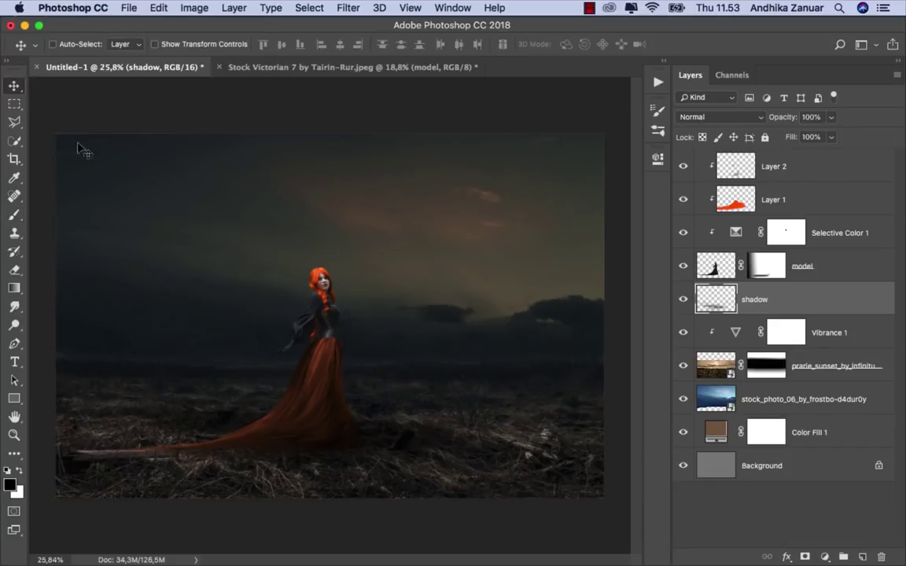
pyautogui.click(683, 299)
pyautogui.click(810, 166)
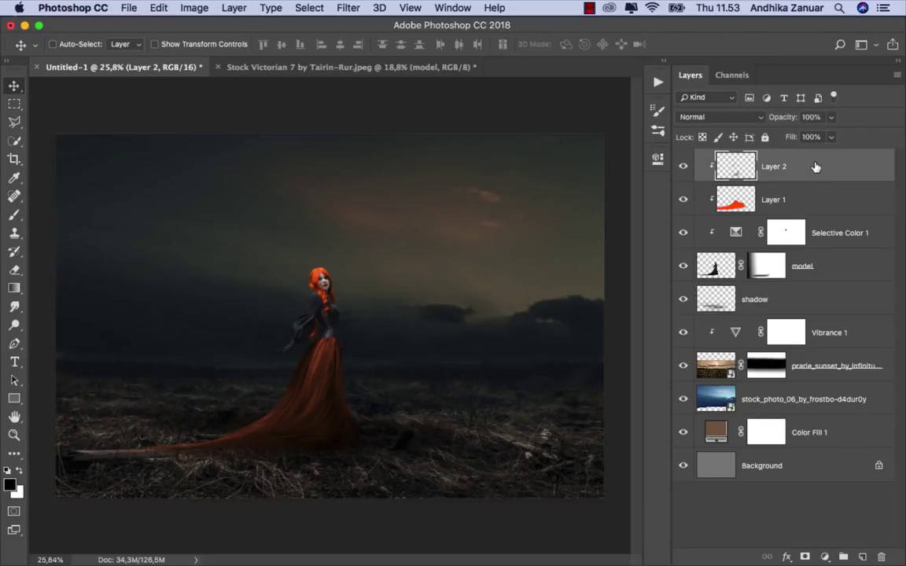
# Place lamp_post_by_elizatibbits_stock.png, shrink it to a tiny post, and set it on the horizon.
pyautogui.click(130, 9)
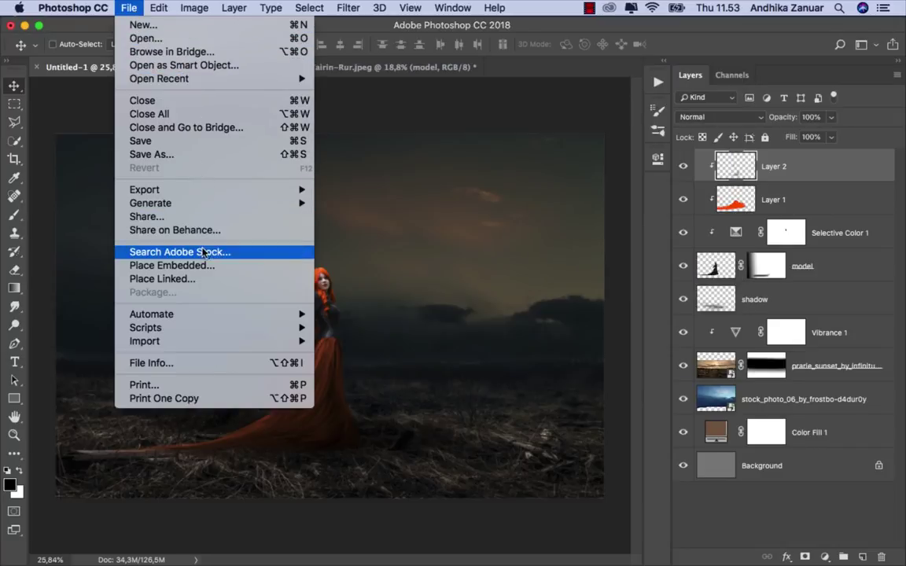
pyautogui.click(209, 265)
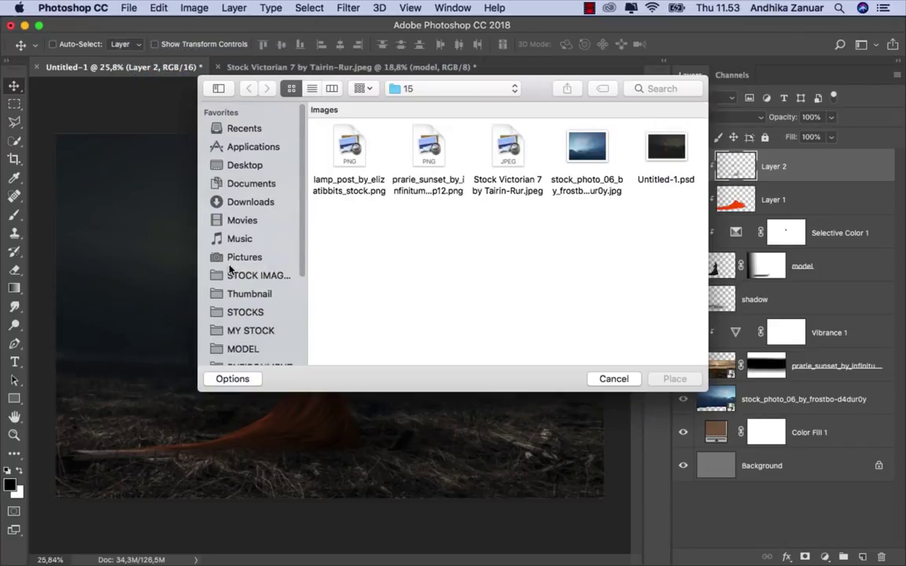
pyautogui.click(352, 154)
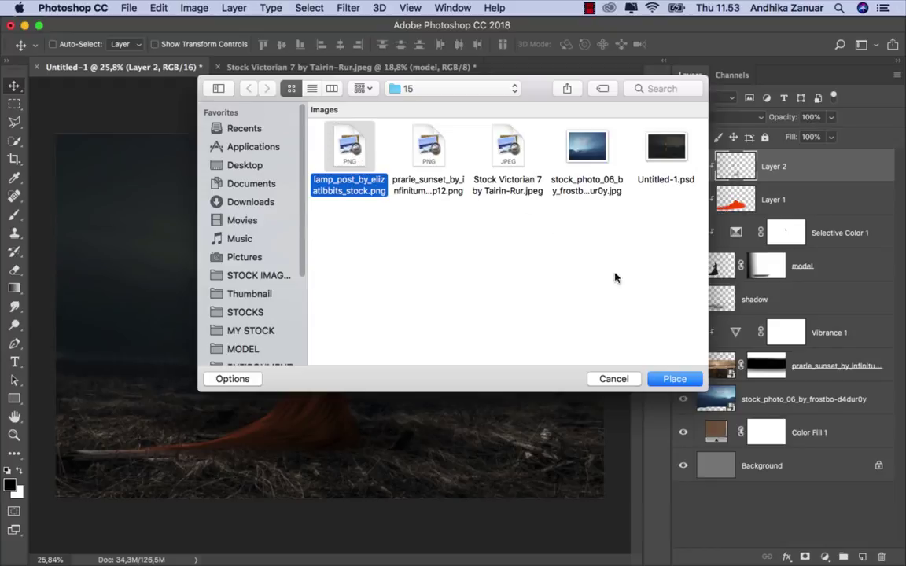
pyautogui.click(676, 381)
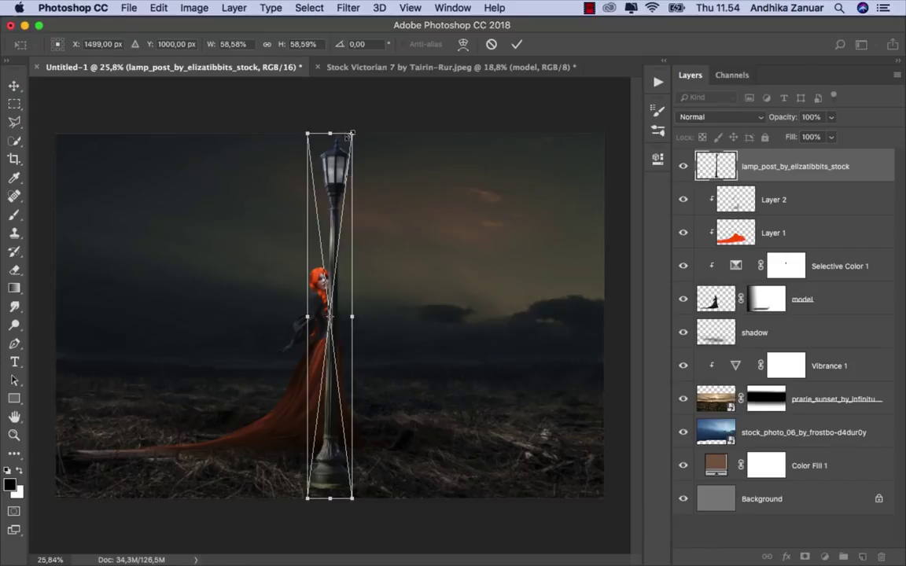
pyautogui.moveTo(352, 135); pyautogui.dragTo(352, 285)
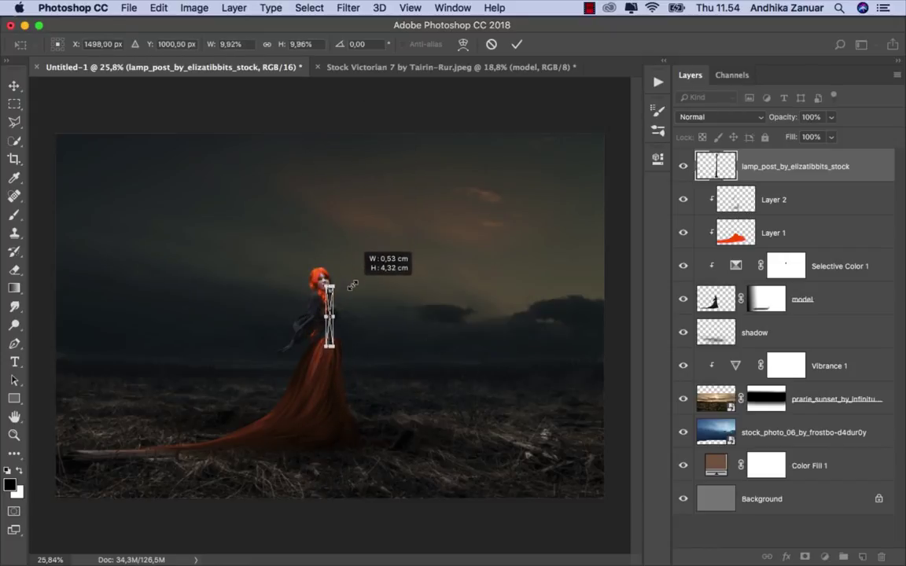
pyautogui.moveTo(353, 285); pyautogui.dragTo(335, 289)
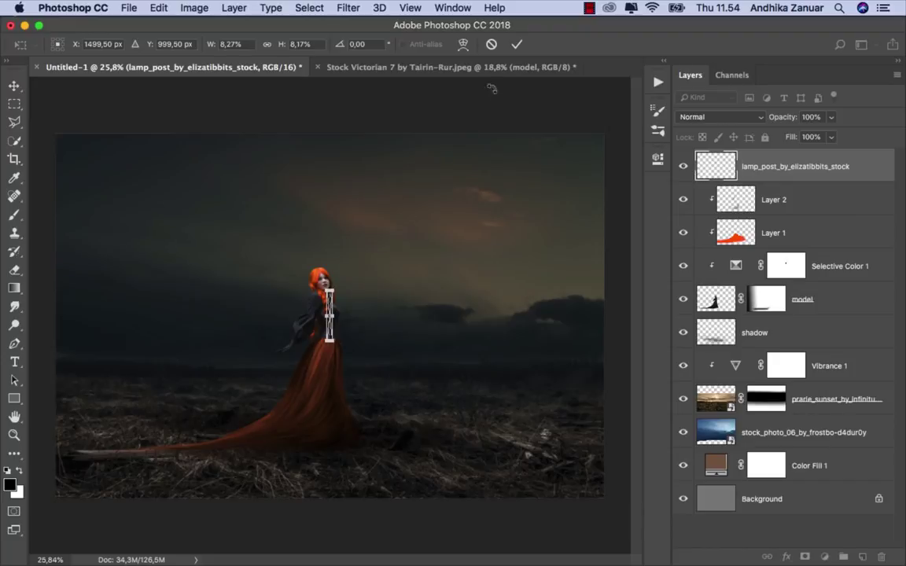
pyautogui.click(517, 49)
pyautogui.moveTo(374, 265); pyautogui.dragTo(506, 299)
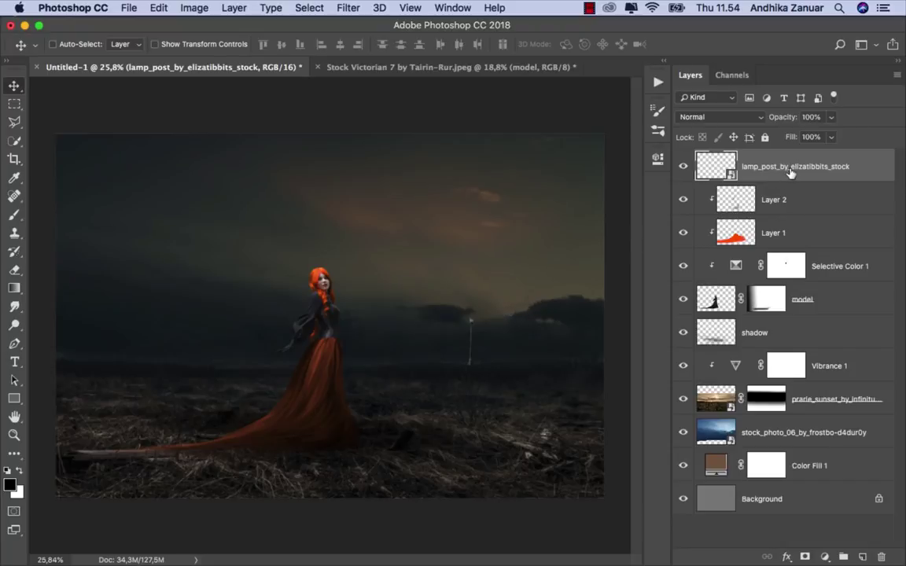
# Duplicate the lamp post into evenly spaced copies running left along the horizon.
pyautogui.press('cmd+j')
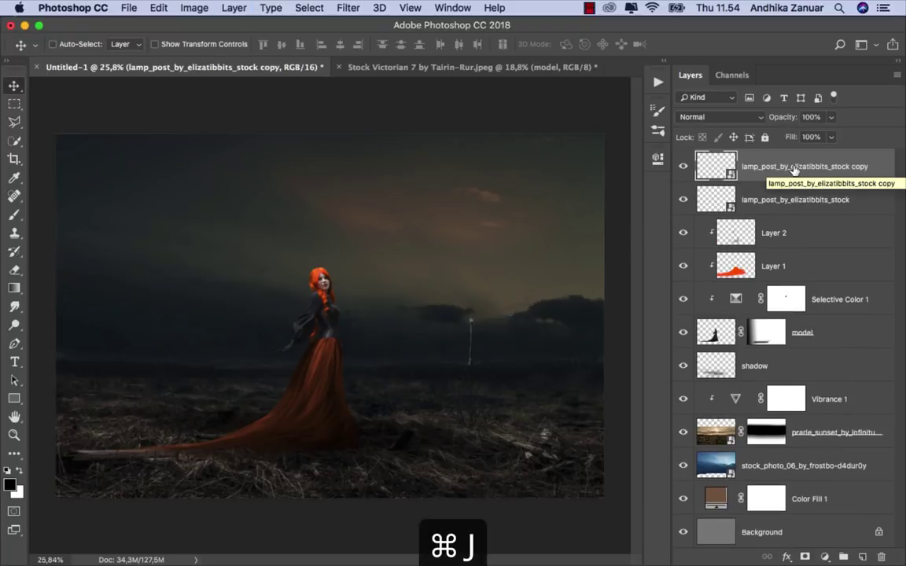
pyautogui.moveTo(461, 318); pyautogui.dragTo(421, 319)
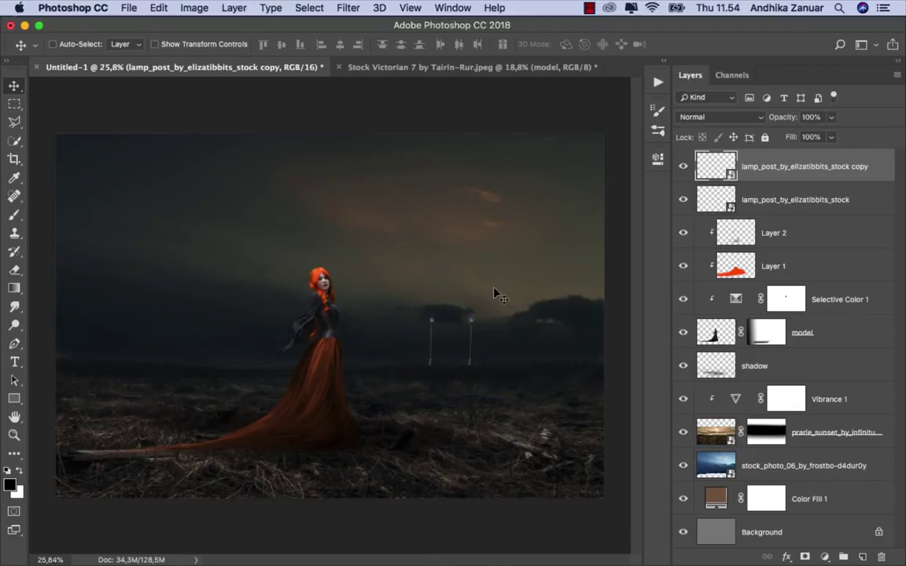
pyautogui.hotkey('shift', 'Left')
pyautogui.hotkey('shift', 'Left')
pyautogui.hotkey('shift', 'Left')
pyautogui.hotkey('shift', 'Left')
pyautogui.press('super+j')
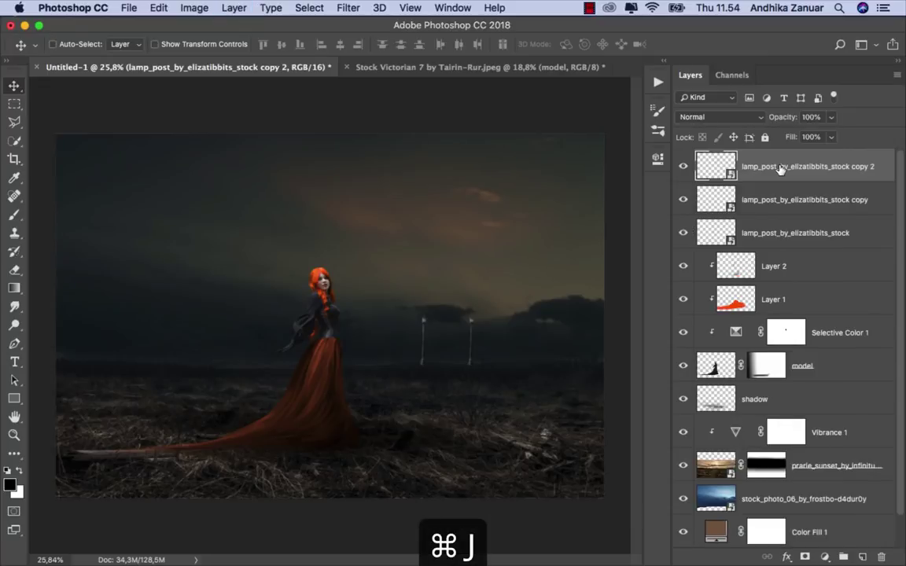
pyautogui.moveTo(417, 336); pyautogui.dragTo(375, 335)
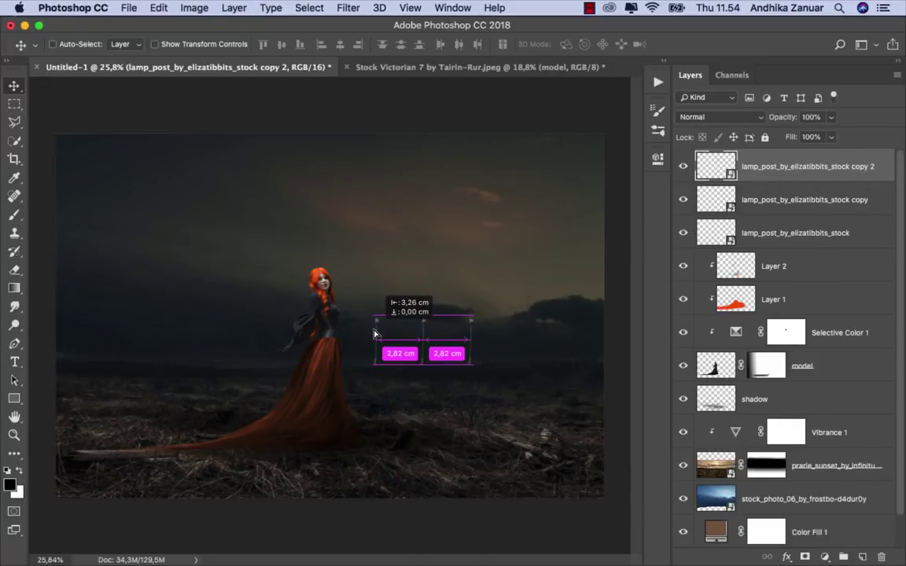
pyautogui.moveTo(374, 335); pyautogui.dragTo(375, 334)
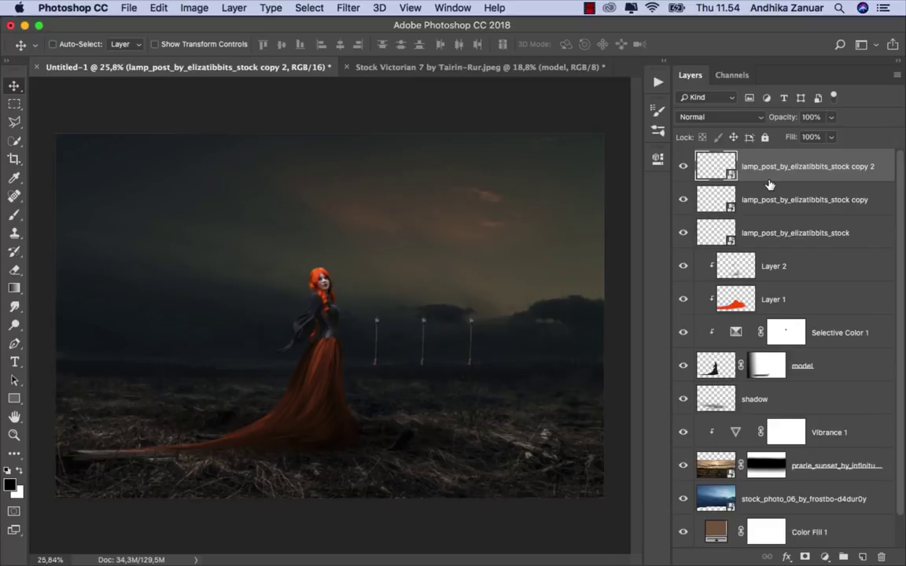
pyautogui.press('super+j')
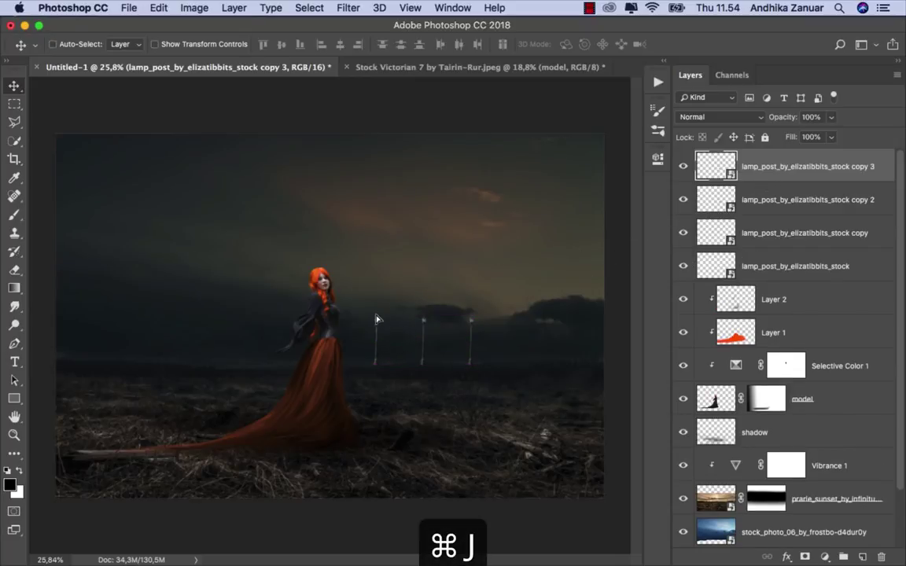
pyautogui.moveTo(376, 319); pyautogui.dragTo(281, 336)
# Extend the row to eleven posts toward both edges, then select all lamp post layers.
pyautogui.press('super+j')
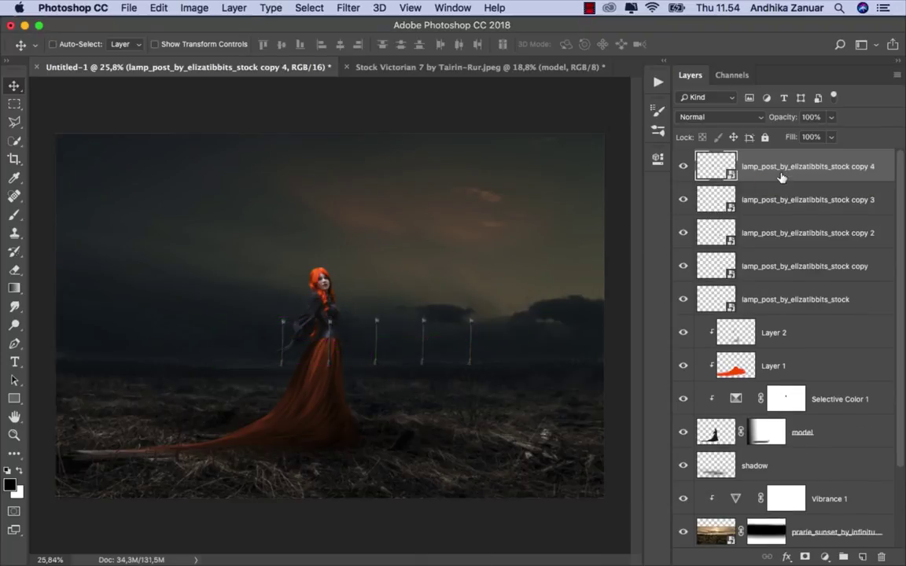
pyautogui.press('super+j')
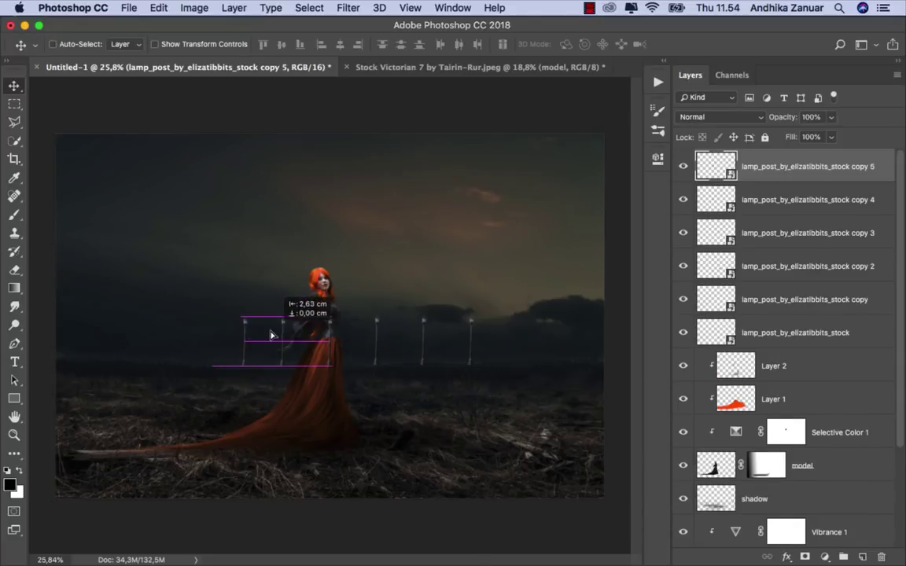
pyautogui.moveTo(275, 299)
pyautogui.mouseDown()
pyautogui.moveTo(196, 339)
pyautogui.moveTo(133, 336)
pyautogui.mouseUp()
pyautogui.press('super+j')
pyautogui.press('super+j')
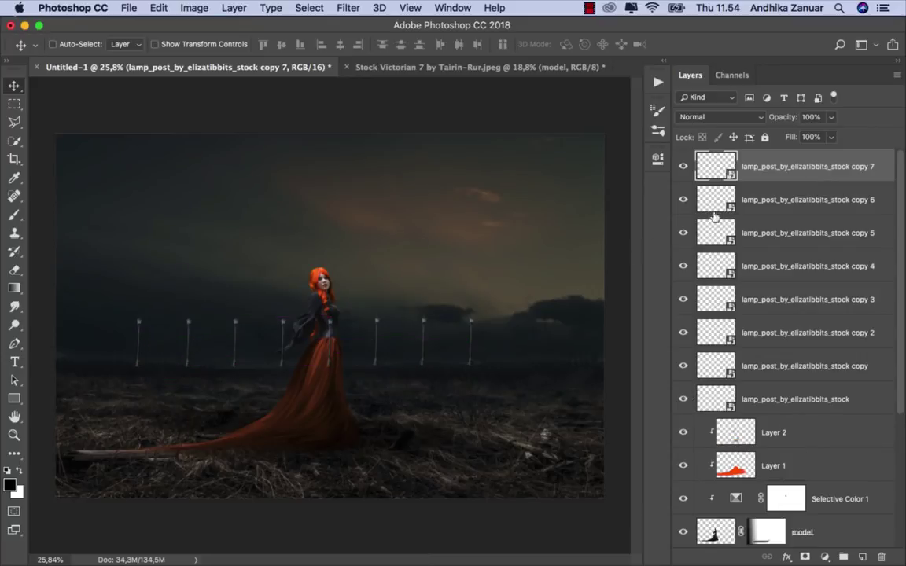
pyautogui.press('super+j')
pyautogui.moveTo(134, 338); pyautogui.dragTo(87, 340)
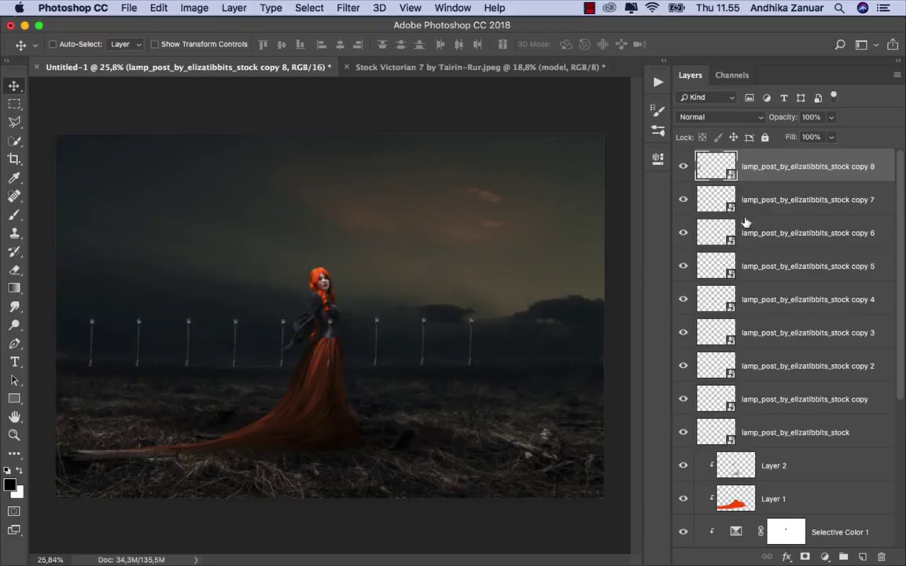
pyautogui.press('super+j')
pyautogui.moveTo(110, 338); pyautogui.dragTo(525, 339)
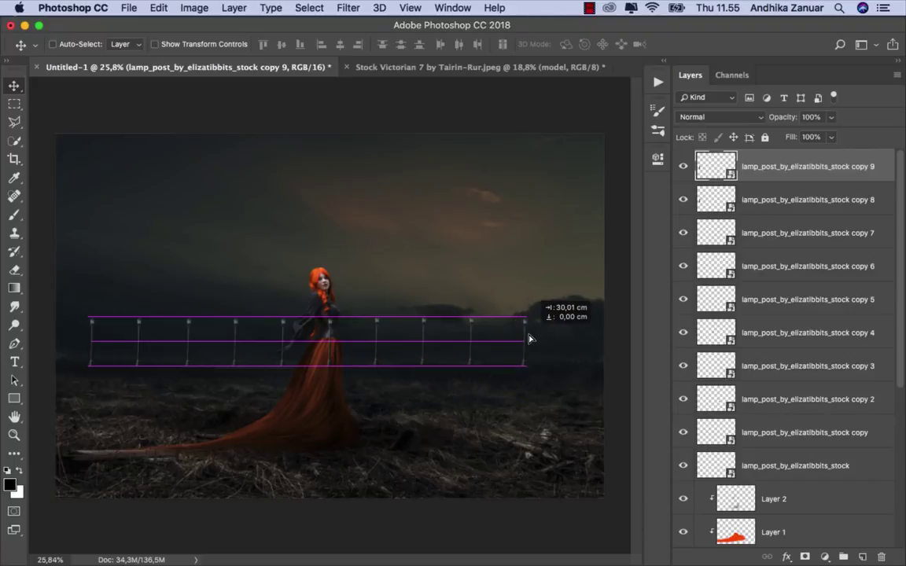
pyautogui.moveTo(525, 339); pyautogui.dragTo(560, 337)
pyautogui.press('super+j')
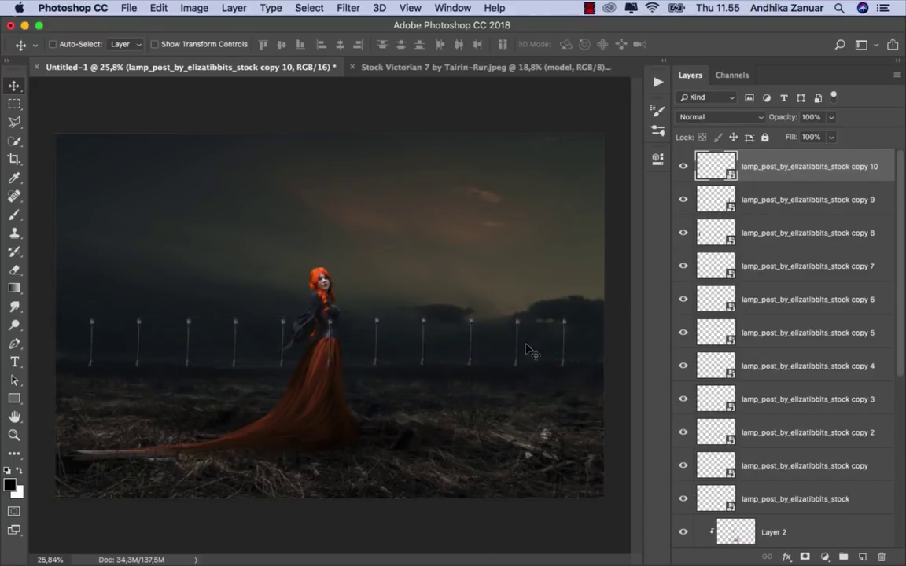
pyautogui.keyDown('shift'); pyautogui.click(813, 500); pyautogui.keyUp('shift')
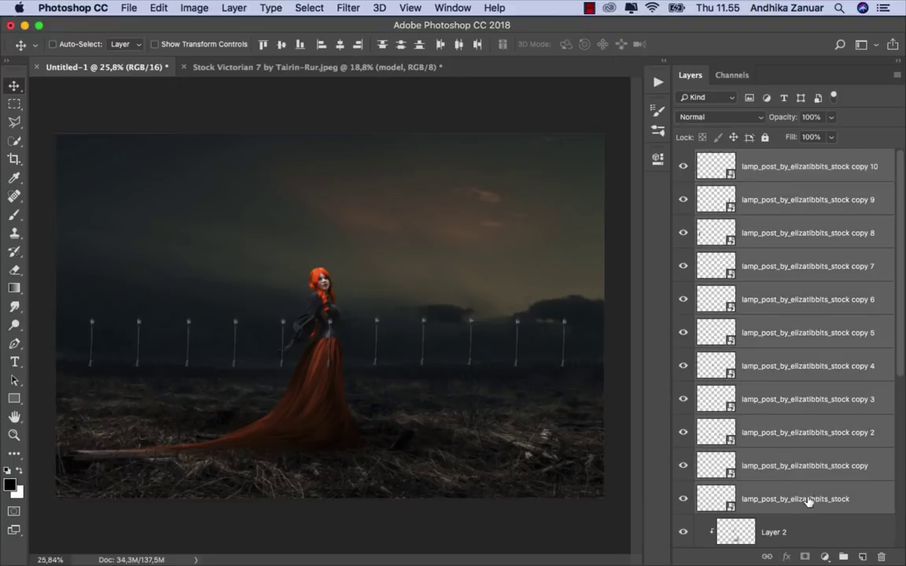
# Merge the selected lamp post layers into one and move it below the shadow layer.
pyautogui.rightClick(828, 165)
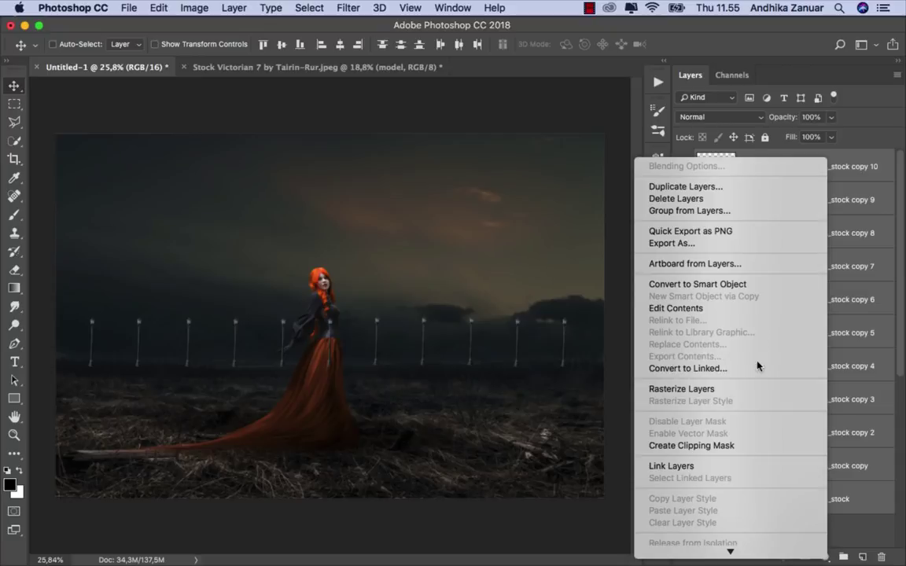
pyautogui.scroll(-3, 720, 496)
pyautogui.click(722, 471)
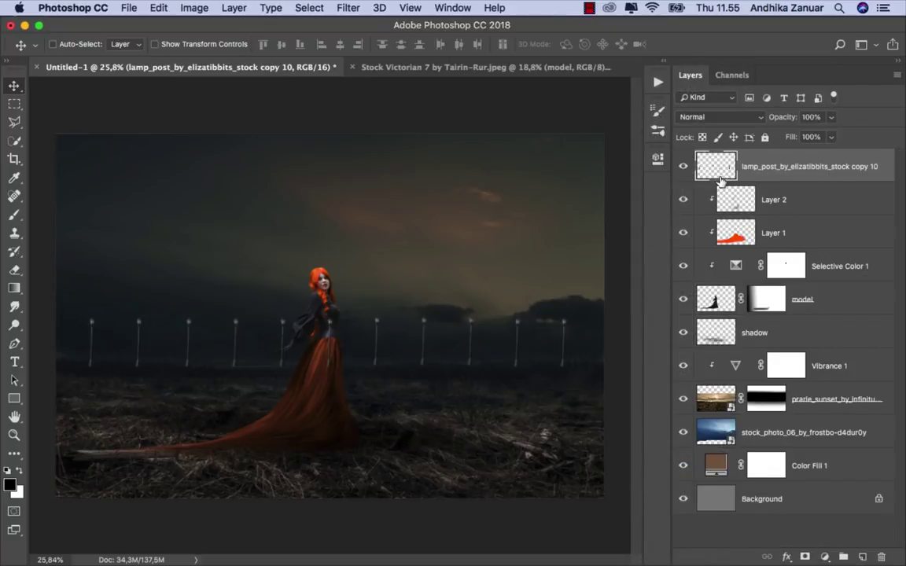
pyautogui.moveTo(720, 166); pyautogui.dragTo(773, 320)
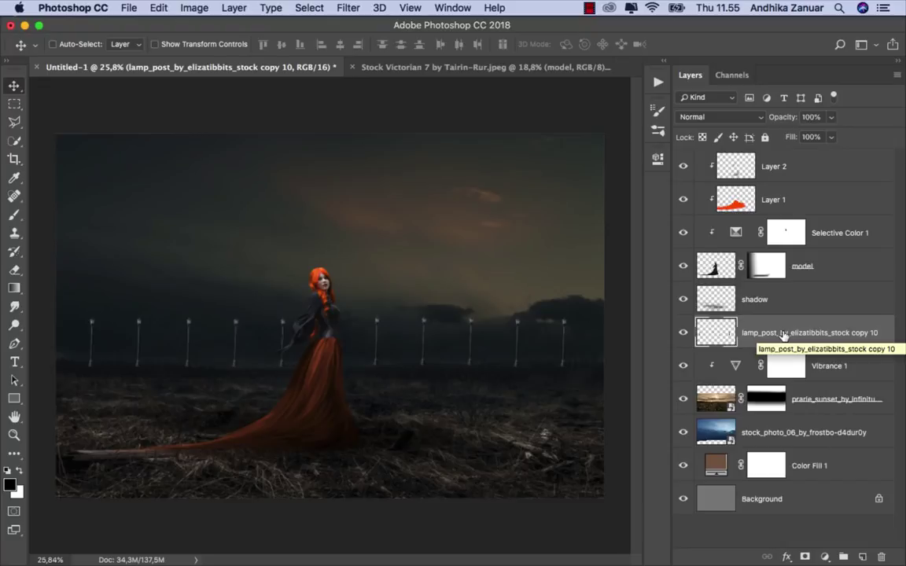
# Mask the lamp post layer, fading post bases with a size-400 black brush at about 31% opacity.
pyautogui.click(805, 557)
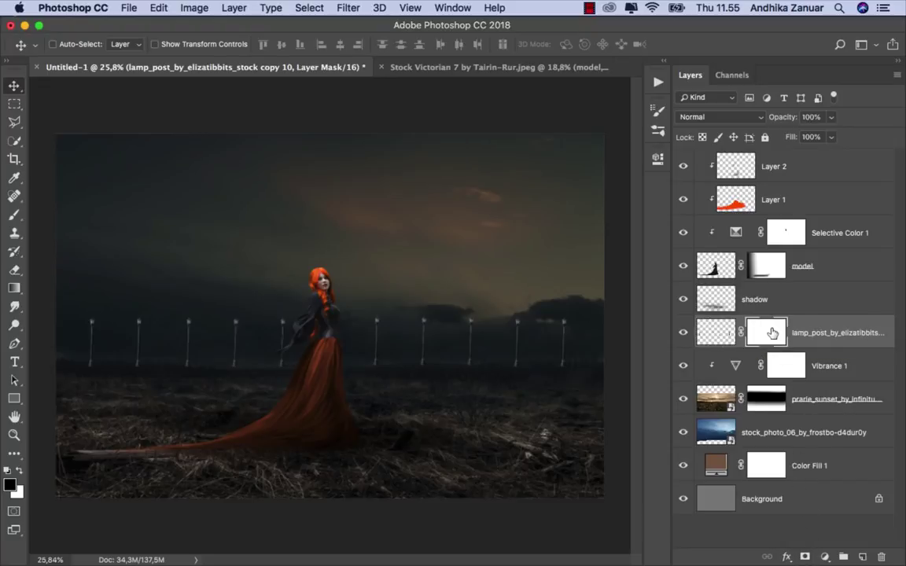
pyautogui.click(15, 216)
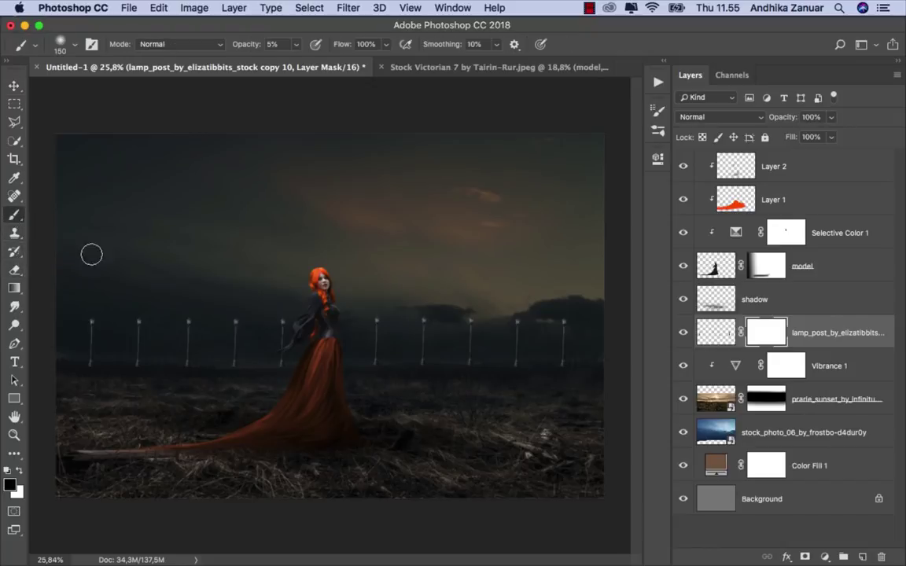
pyautogui.click(296, 44)
pyautogui.moveTo(296, 61); pyautogui.dragTo(313, 61)
pyautogui.press(']')
pyautogui.press(']')
pyautogui.press(']')
pyautogui.press(']')
pyautogui.press(']')
pyautogui.moveTo(563, 375); pyautogui.dragTo(424, 373)
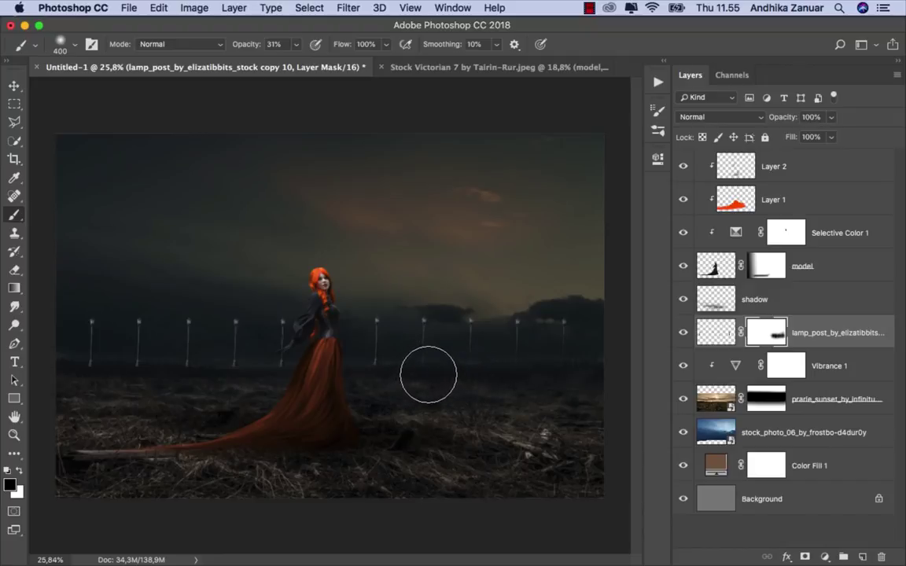
pyautogui.click(295, 44)
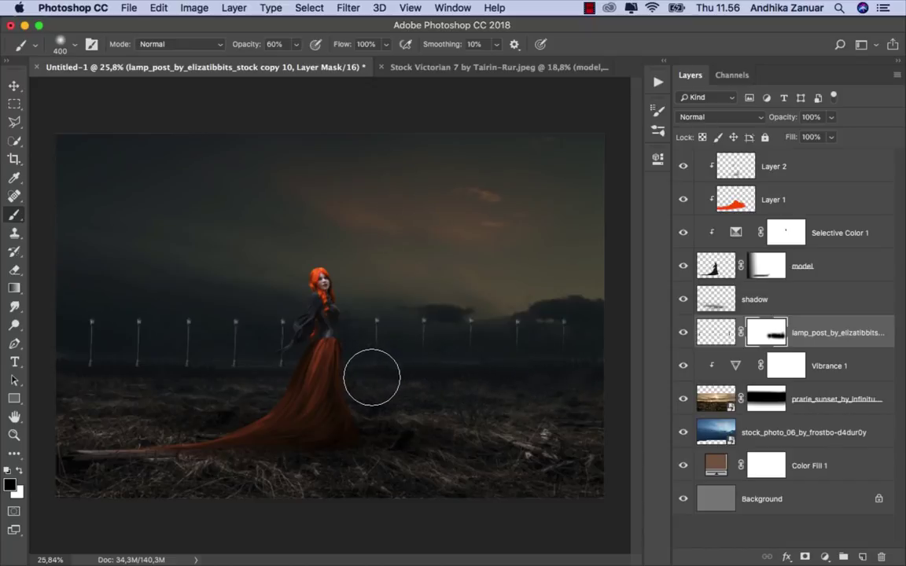
pyautogui.moveTo(371, 377)
pyautogui.mouseDown()
pyautogui.moveTo(136, 383)
pyautogui.moveTo(88, 372)
pyautogui.moveTo(159, 362)
pyautogui.mouseUp()
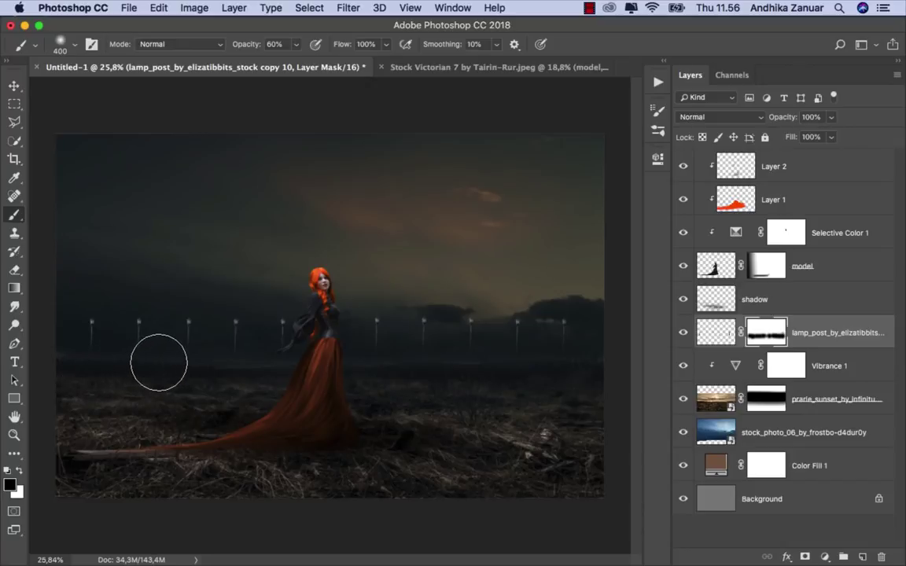
pyautogui.moveTo(296, 44)
pyautogui.mouseDown()
pyautogui.moveTo(280, 34)
pyautogui.moveTo(275, 63)
pyautogui.mouseUp()
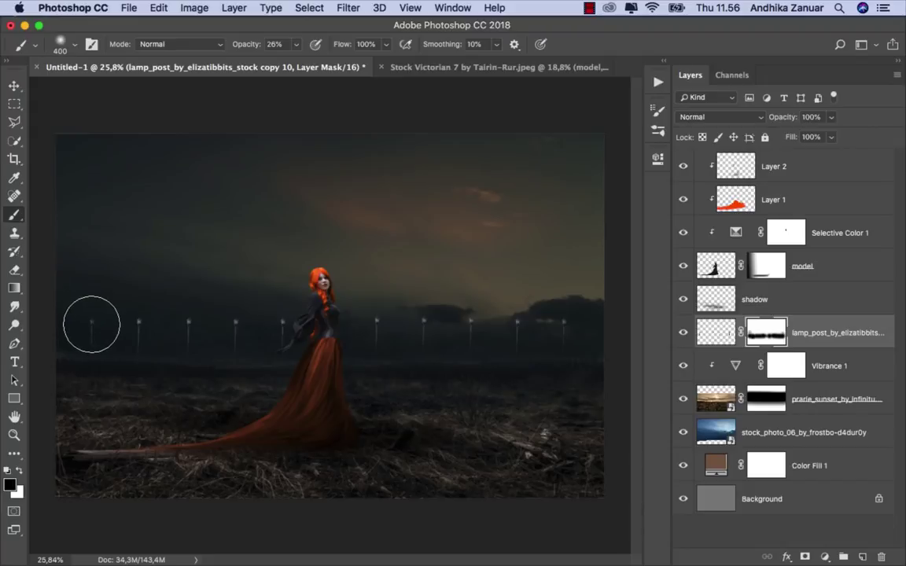
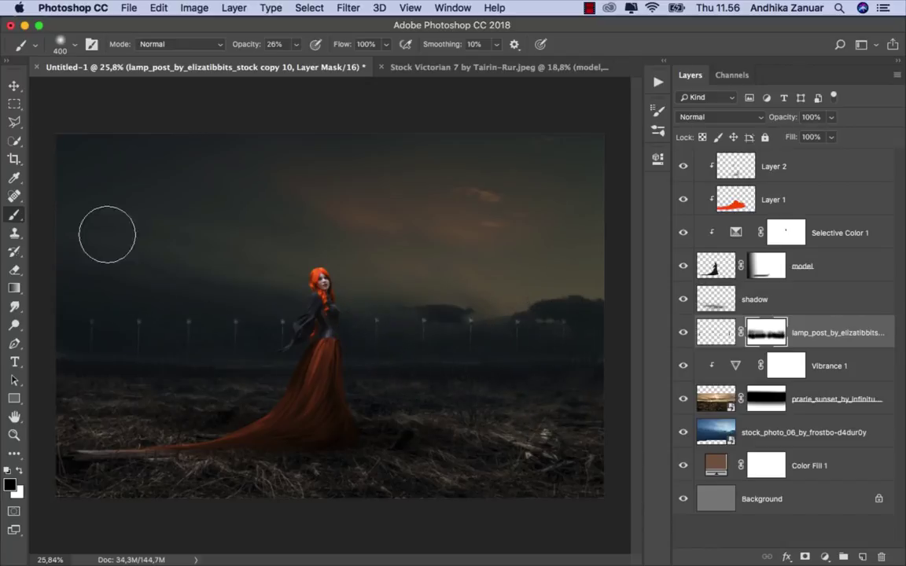
# Switch from the Brush to the Move tool, leaving the lamp-post mask as painted.
pyautogui.click(15, 85)
pyautogui.click(683, 333)
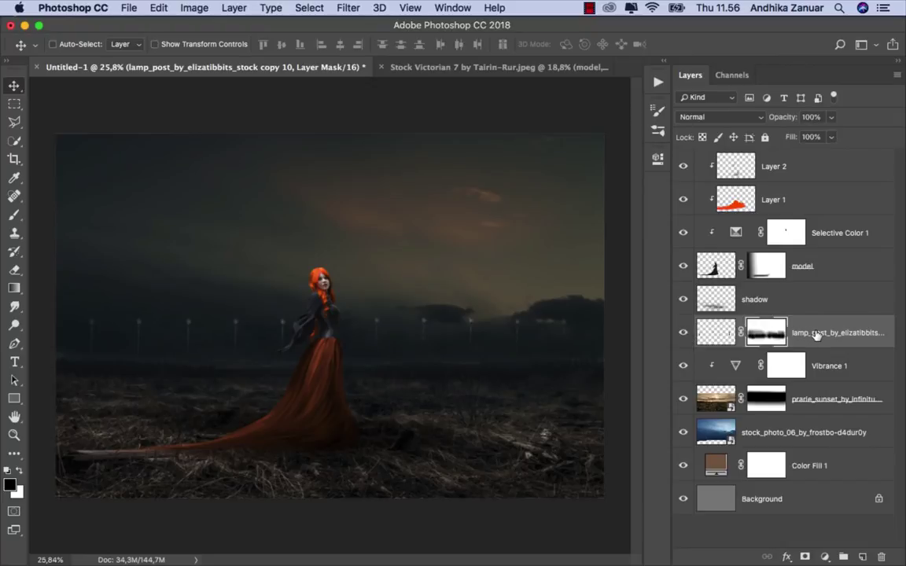
# Add a Levels adjustment clipped to lamp_post, lowering Output white to darken the posts.
pyautogui.click(823, 556)
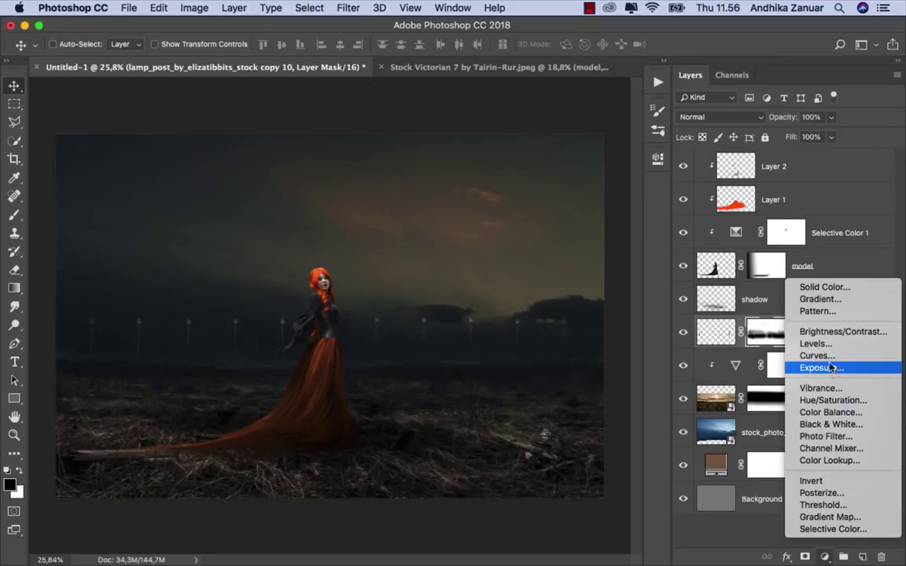
pyautogui.click(816, 343)
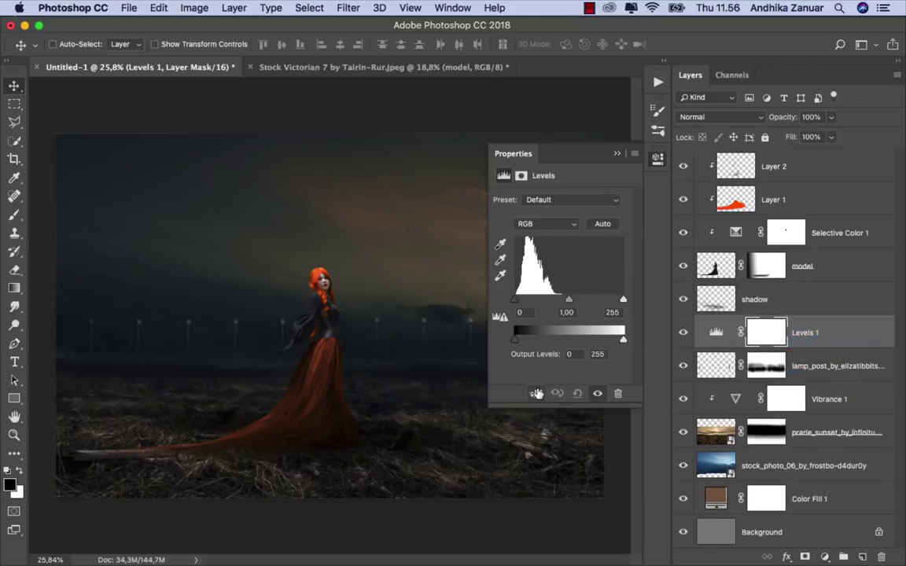
pyautogui.click(535, 393)
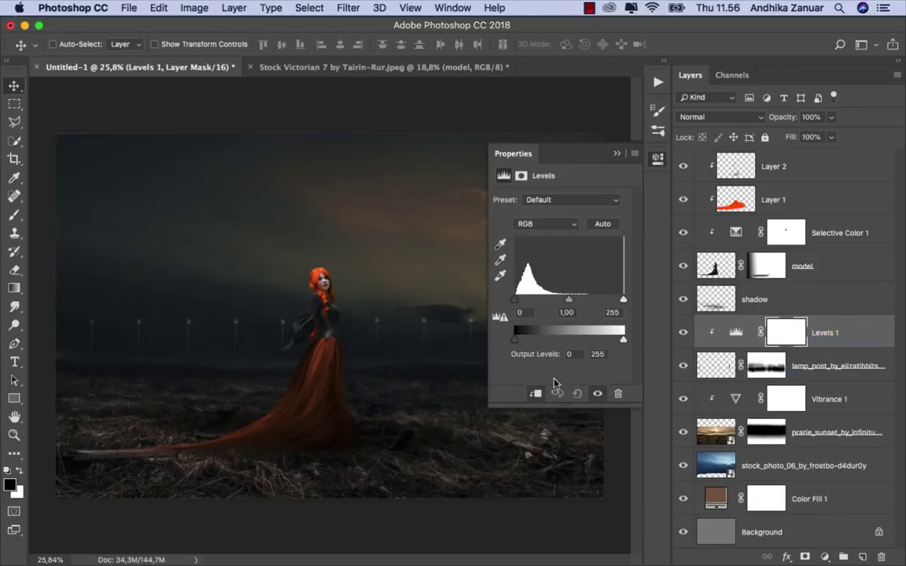
pyautogui.moveTo(623, 342); pyautogui.dragTo(571, 339)
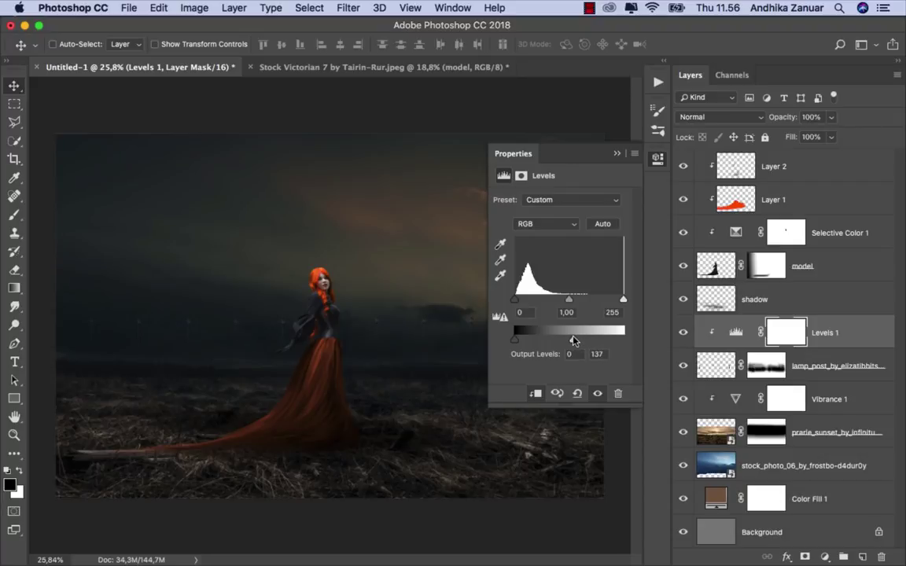
pyautogui.click(617, 153)
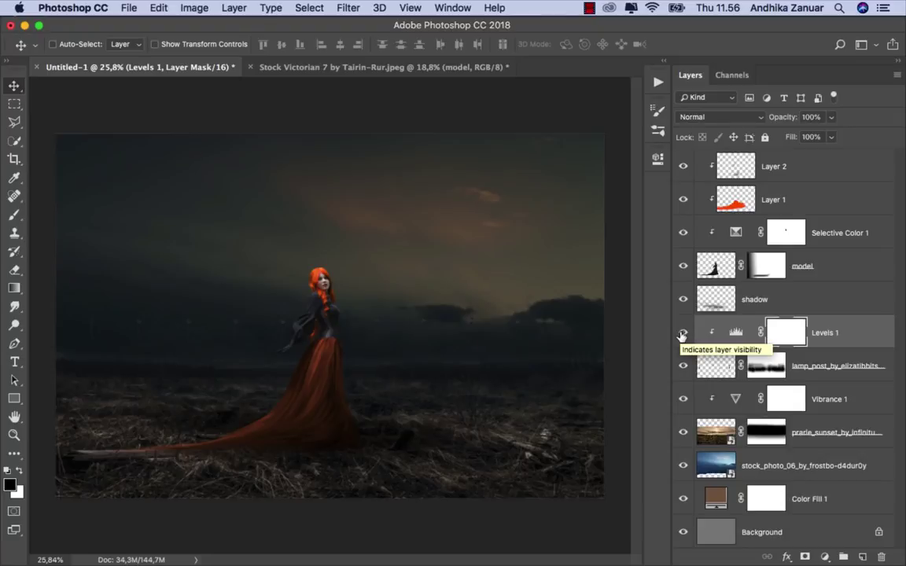
# Move the lamp_post layer slightly lower in the scene.
pyautogui.click(735, 331)
pyautogui.click(775, 366)
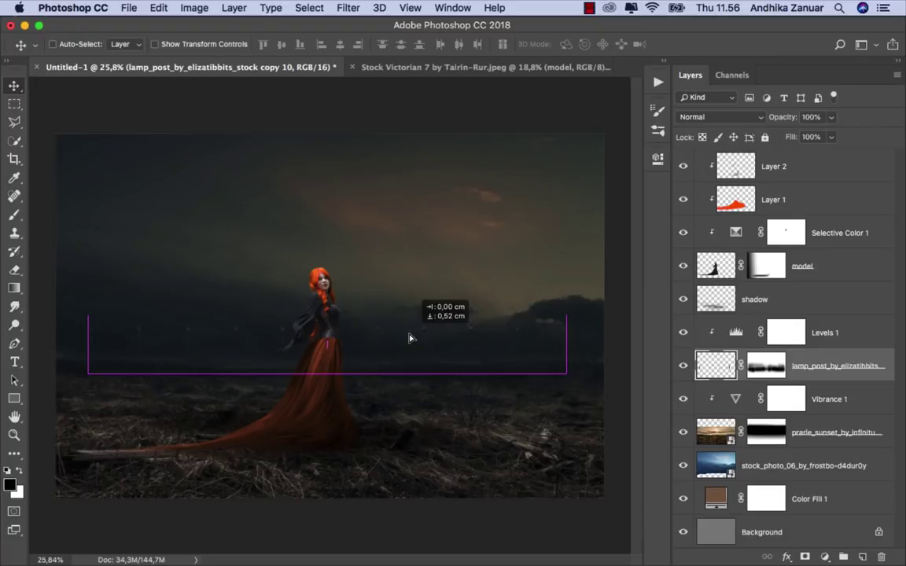
pyautogui.moveTo(409, 334); pyautogui.dragTo(409, 340)
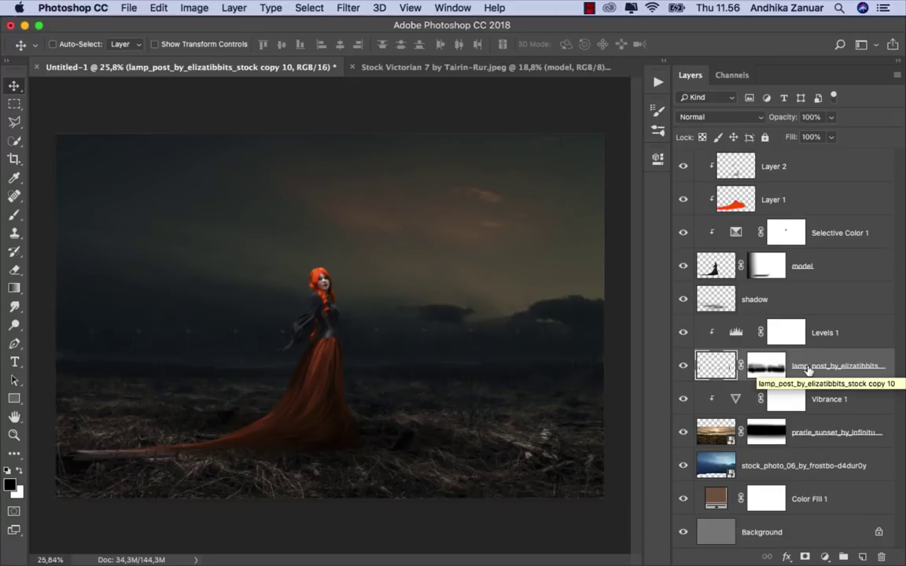
# Add a black-to-white Gradient Map above Layer 2 at the top of the stack.
pyautogui.click(810, 167)
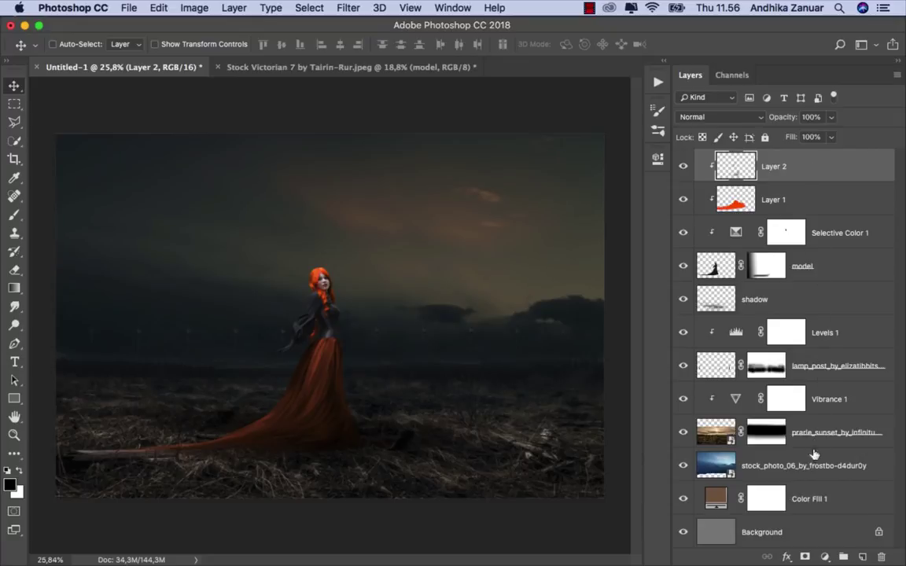
pyautogui.click(824, 555)
pyautogui.click(829, 516)
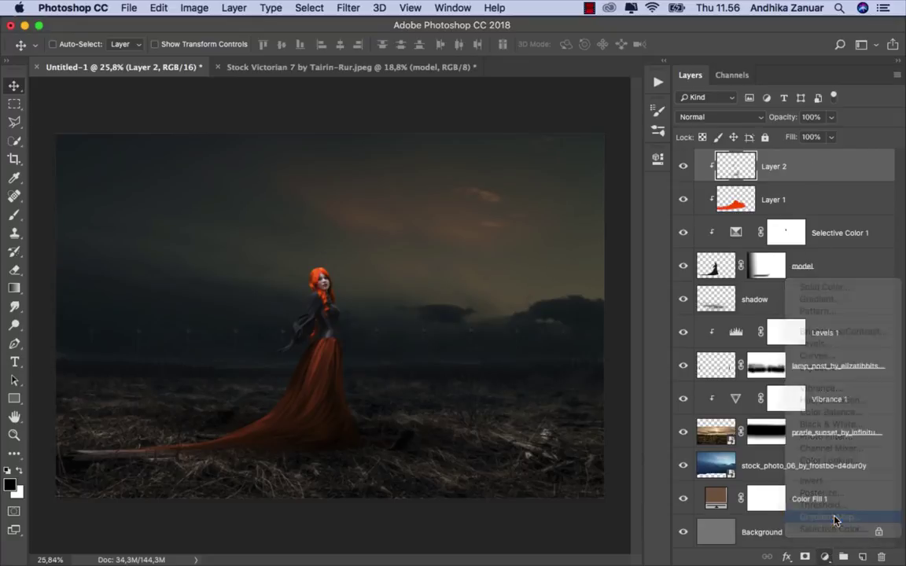
pyautogui.click(621, 204)
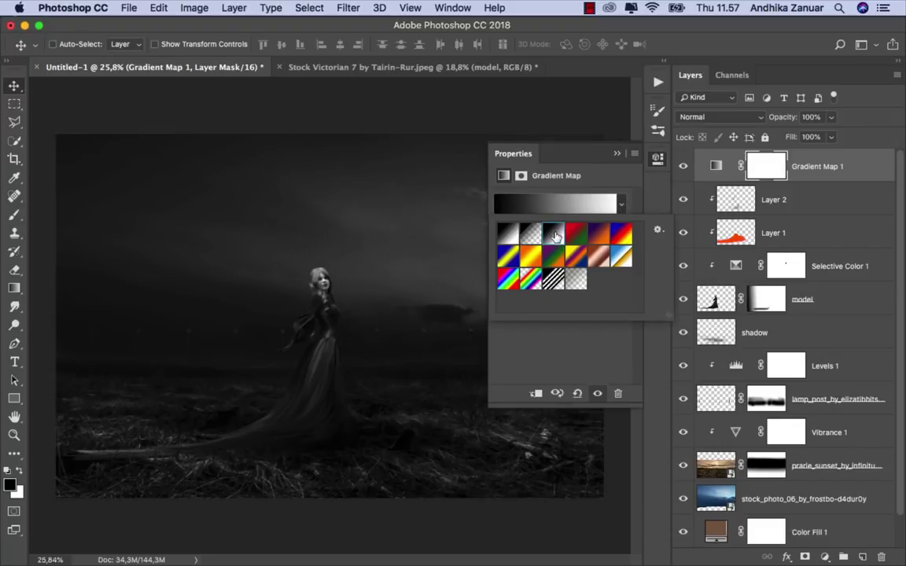
pyautogui.click(563, 343)
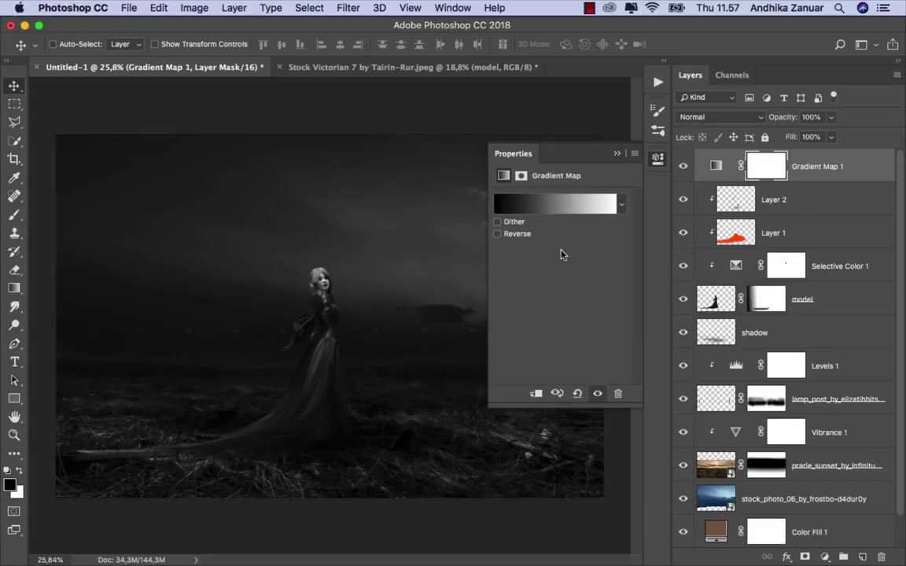
pyautogui.click(562, 208)
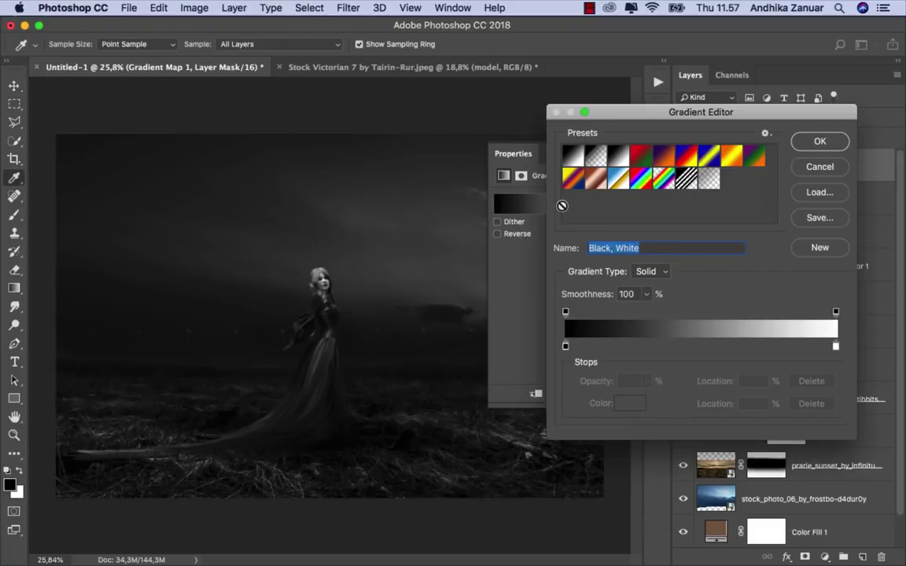
# Set the gradient's left, dark stop to a muted blue-grey.
pyautogui.click(565, 346)
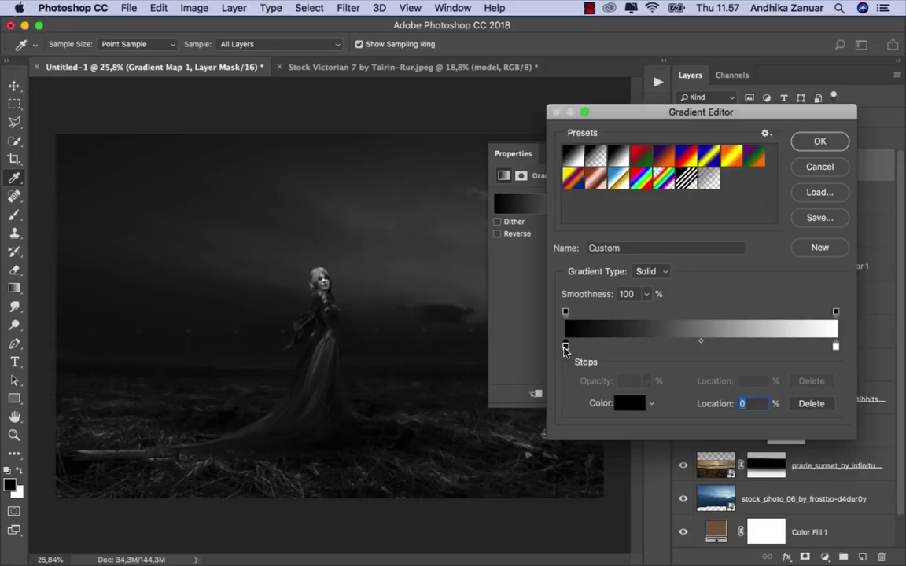
pyautogui.click(626, 402)
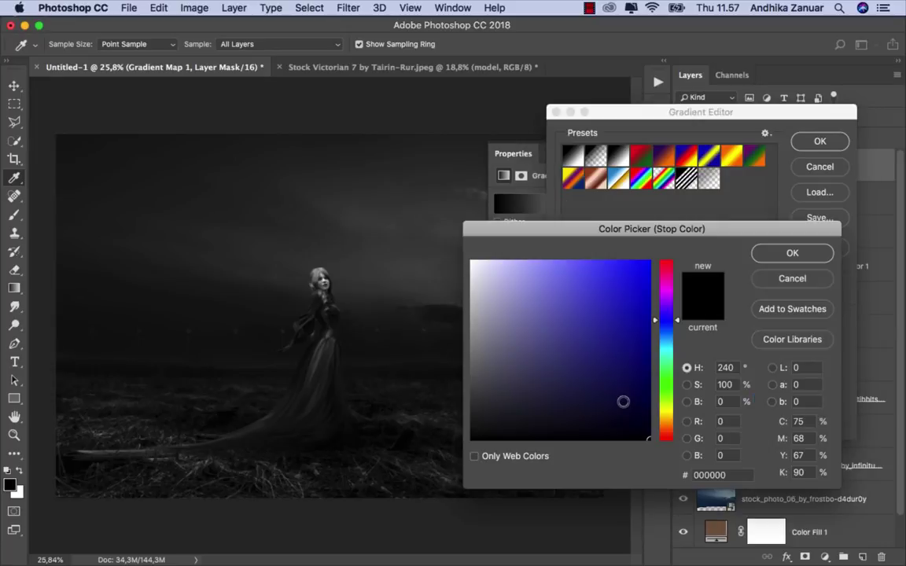
pyautogui.click(672, 341)
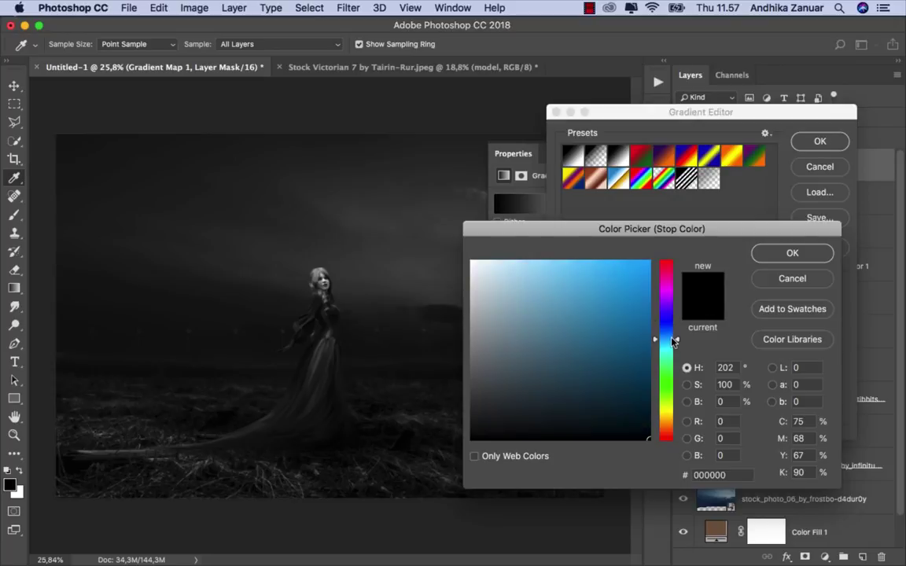
pyautogui.click(674, 342)
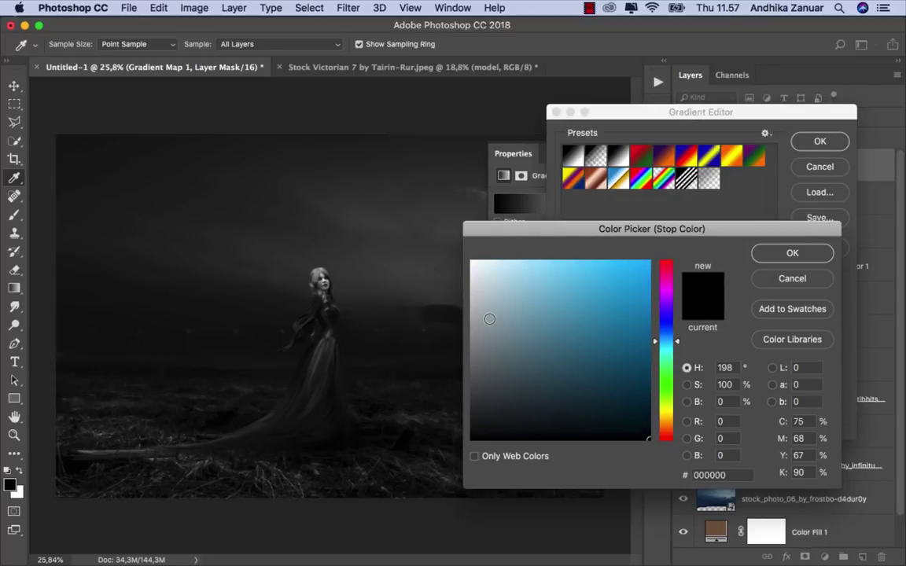
pyautogui.moveTo(489, 318); pyautogui.dragTo(471, 313)
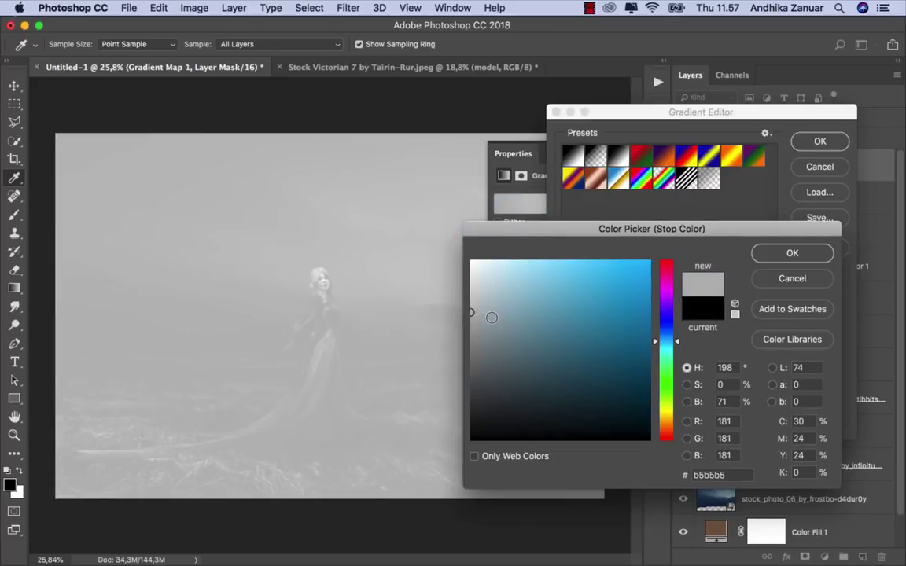
pyautogui.click(489, 320)
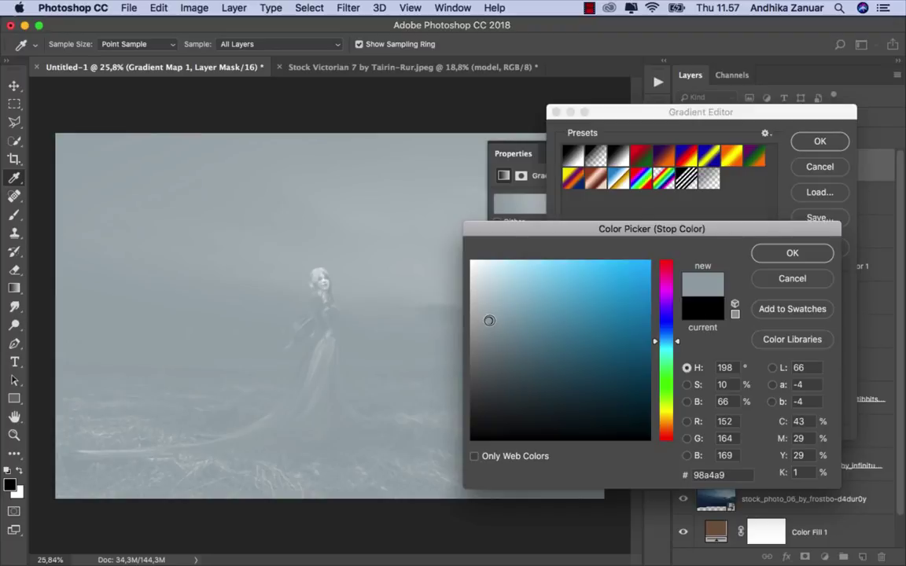
pyautogui.moveTo(489, 320); pyautogui.dragTo(489, 320)
pyautogui.click(766, 253)
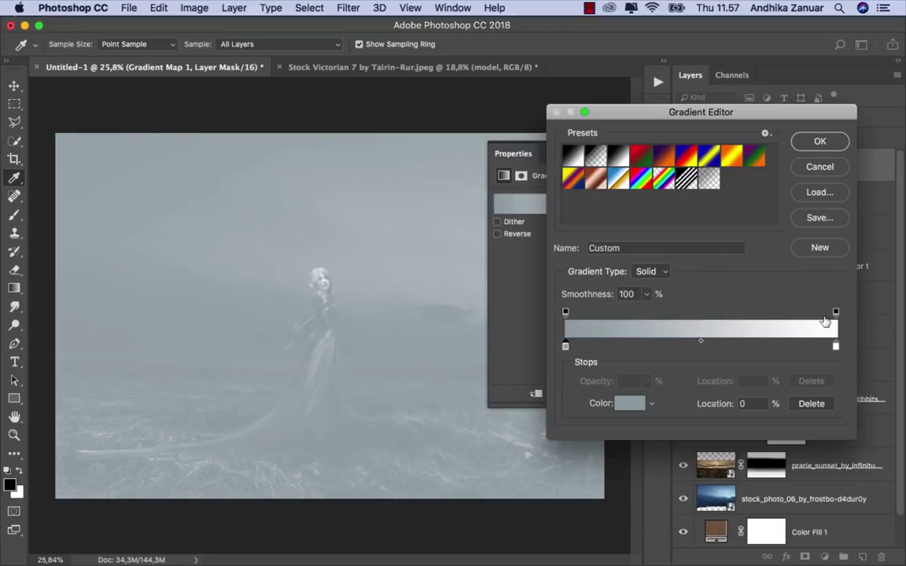
# Set the gradient's right, light stop to a pale cream yellow.
pyautogui.click(836, 346)
pyautogui.click(630, 402)
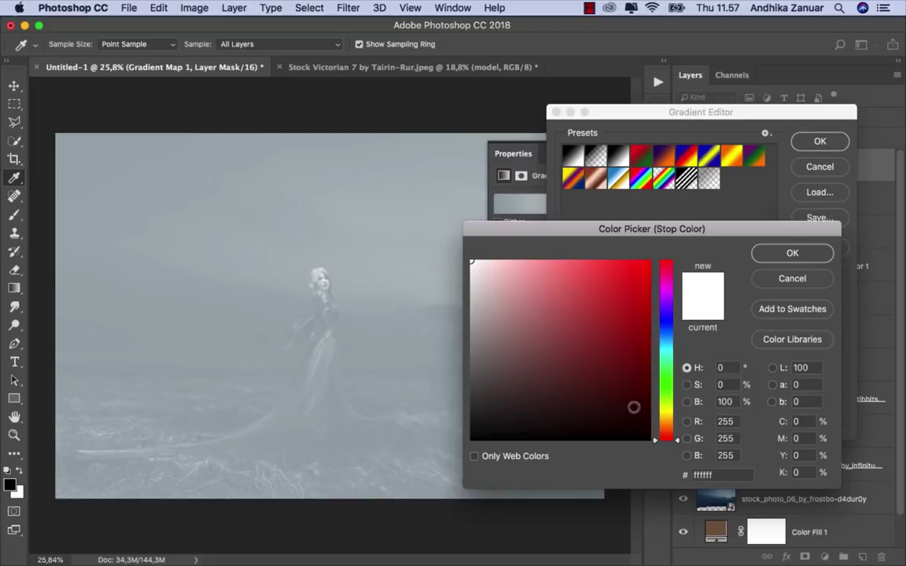
pyautogui.moveTo(666, 418); pyautogui.dragTo(668, 421)
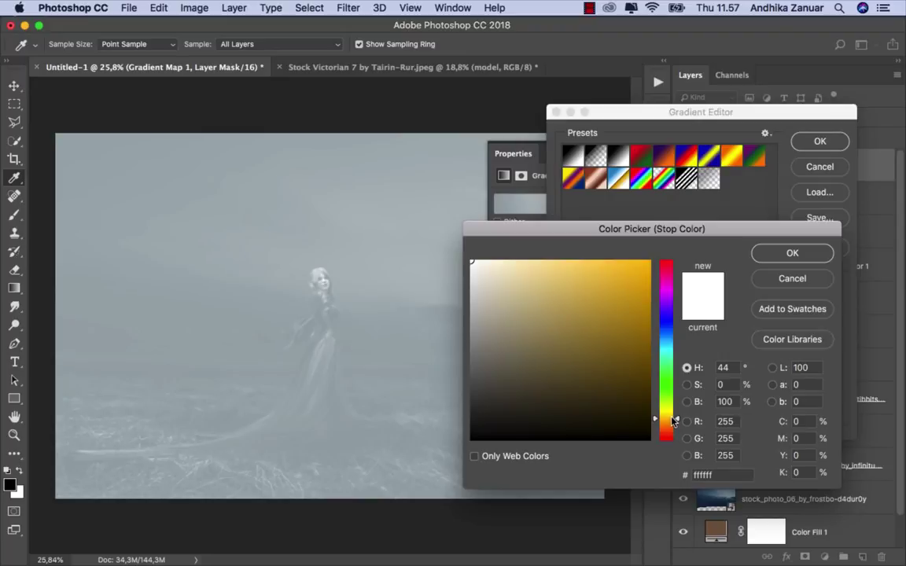
pyautogui.click(519, 260)
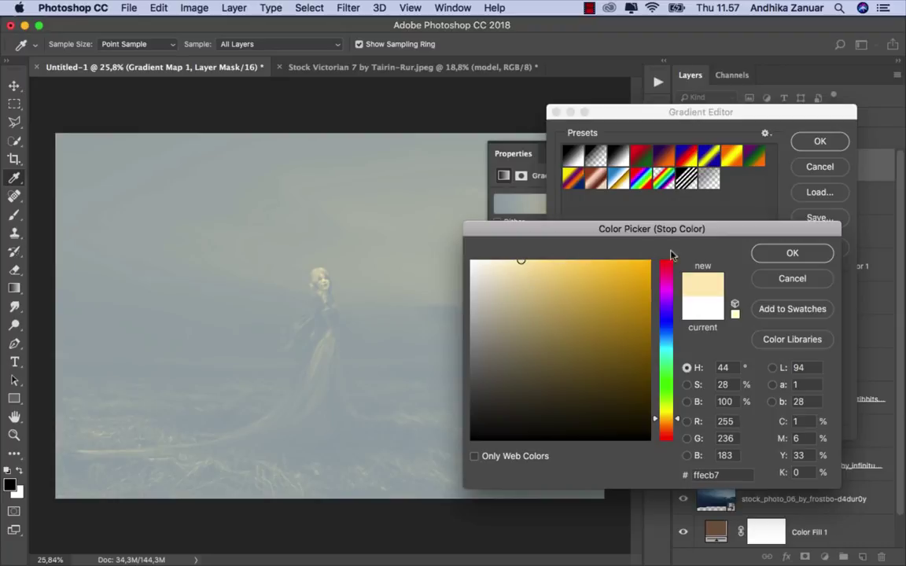
pyautogui.click(767, 252)
# Accept the edited gradient and set Gradient Map 1's blend mode to Color.
pyautogui.click(817, 142)
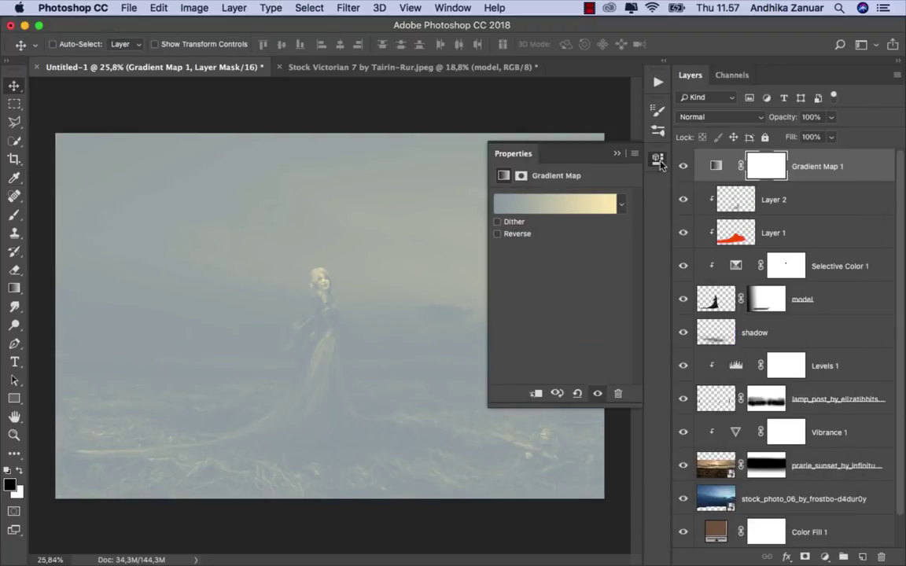
pyautogui.click(682, 166)
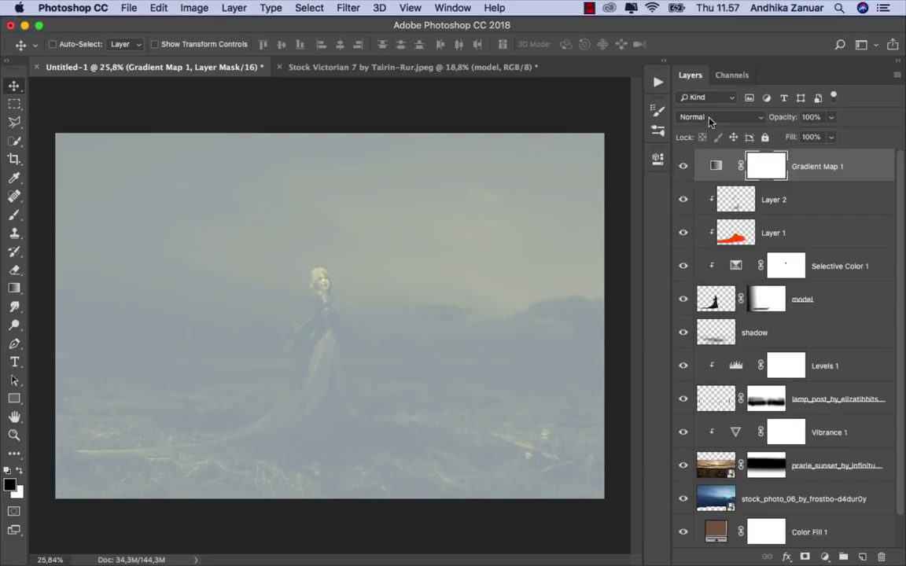
pyautogui.click(710, 118)
pyautogui.click(705, 425)
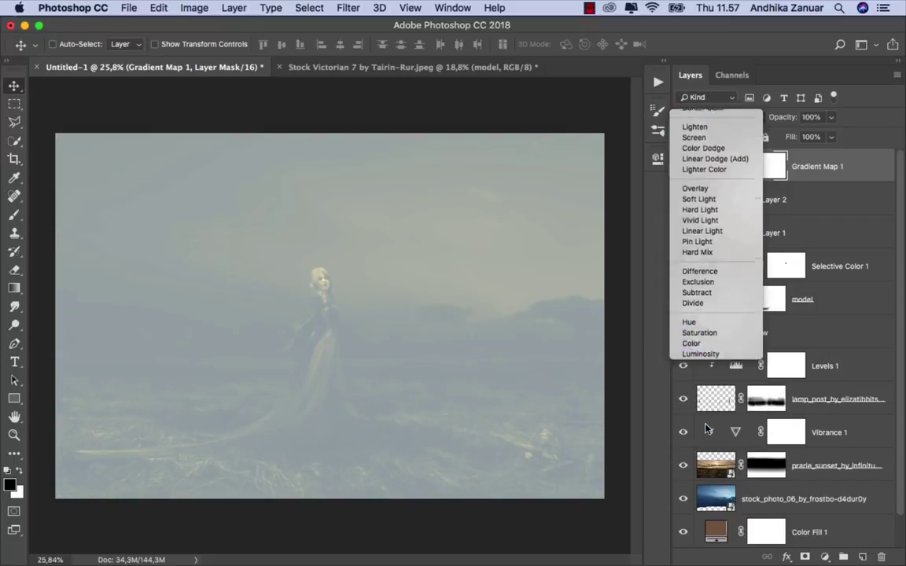
pyautogui.click(682, 167)
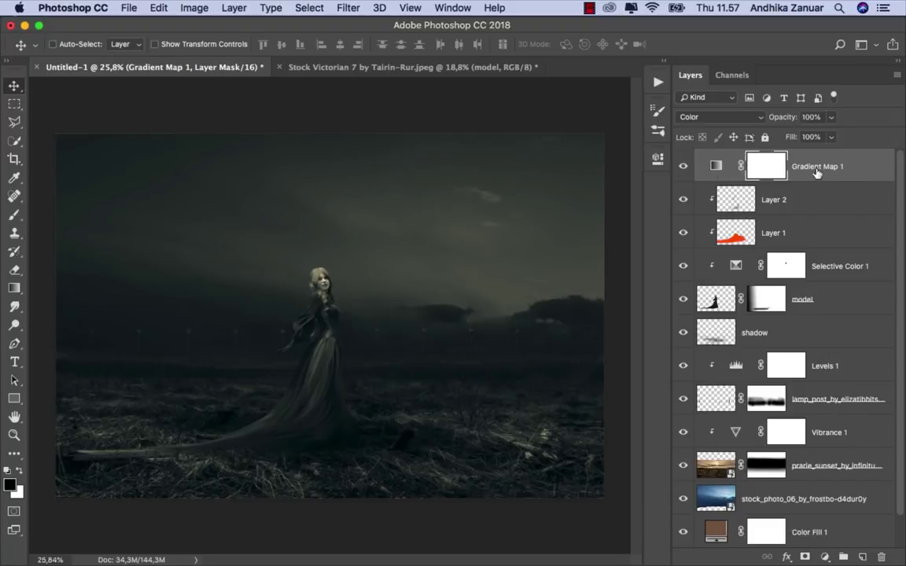
# Lower Gradient Map 1's opacity to 30%.
pyautogui.click(832, 118)
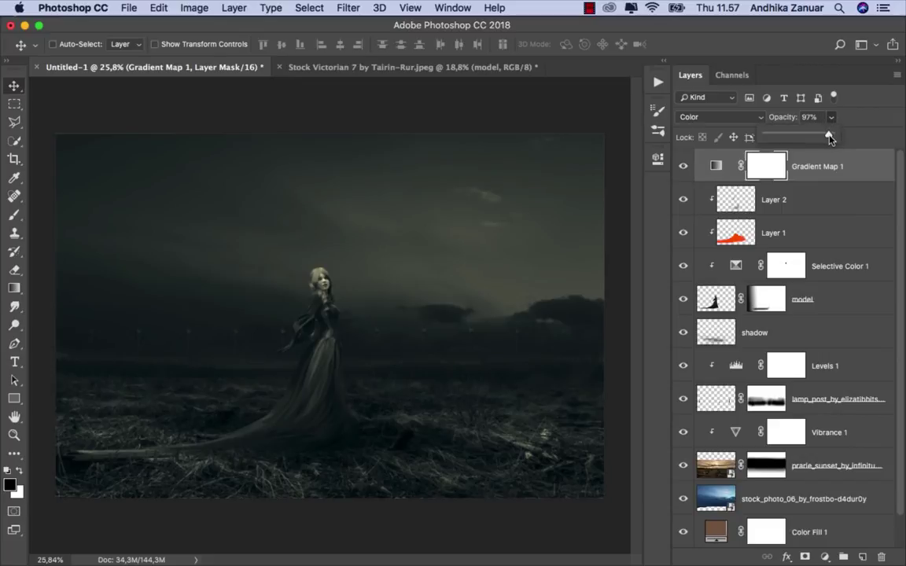
pyautogui.moveTo(829, 138); pyautogui.dragTo(780, 139)
pyautogui.click(715, 165)
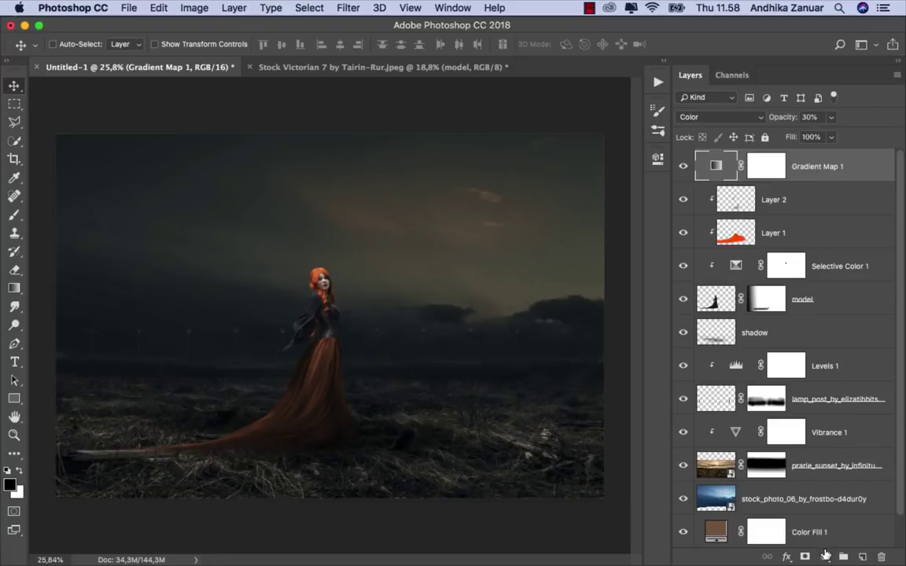
pyautogui.click(824, 557)
# Add an Exposure layer with exposure +0.16, offset +0.0058 and gamma 0.95.
pyautogui.click(822, 367)
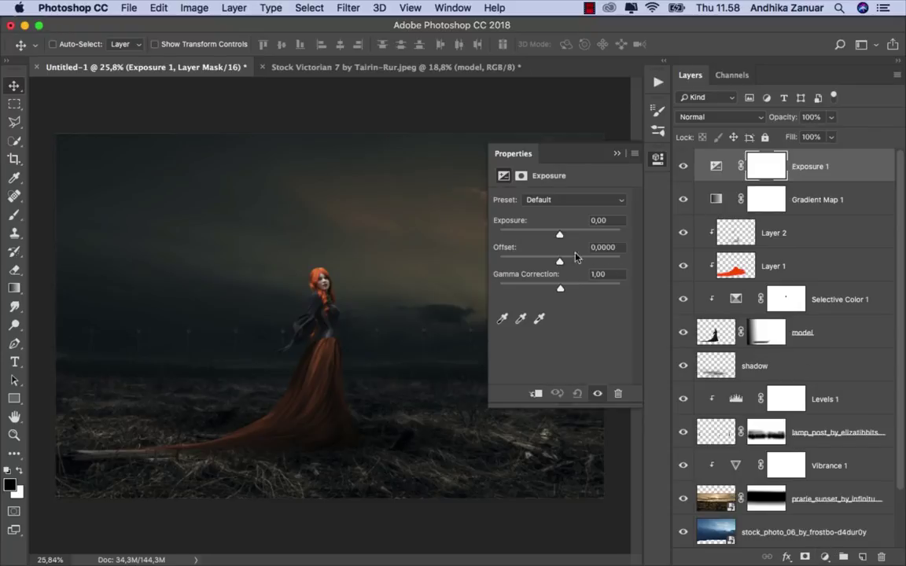
pyautogui.moveTo(560, 235); pyautogui.dragTo(561, 236)
pyautogui.moveTo(560, 262); pyautogui.dragTo(562, 264)
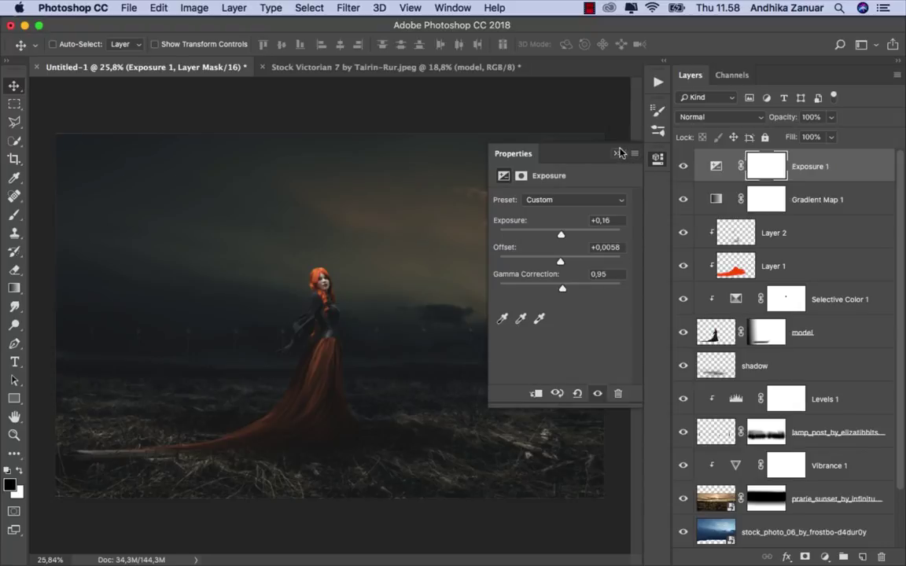
pyautogui.click(617, 152)
pyautogui.click(681, 167)
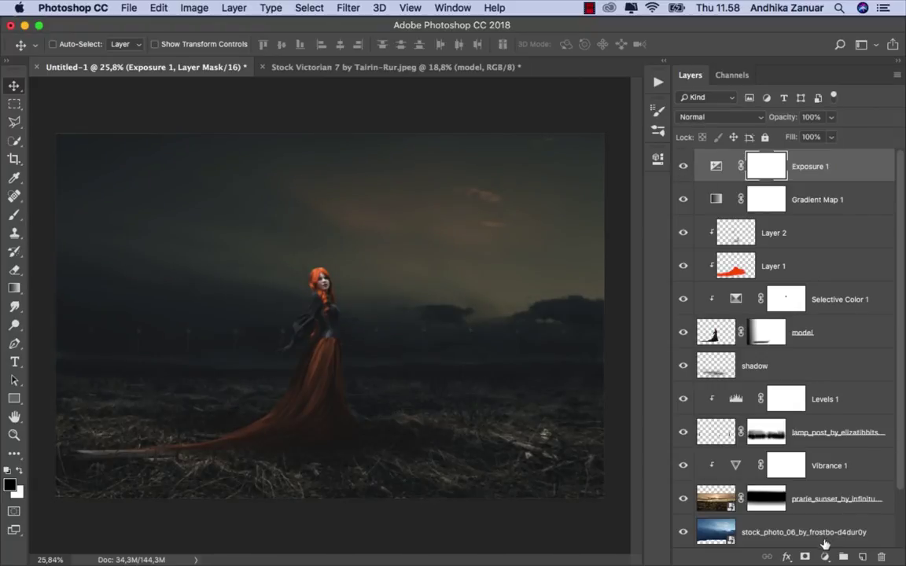
pyautogui.click(823, 556)
# Add a Brightness/Contrast layer with brightness 14 and invert its mask to black.
pyautogui.click(838, 332)
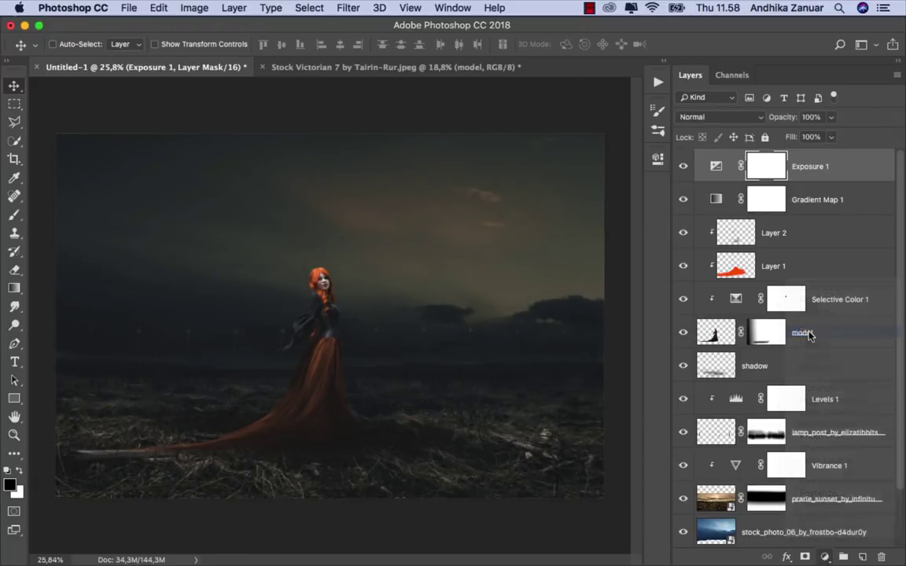
pyautogui.moveTo(559, 237); pyautogui.dragTo(564, 236)
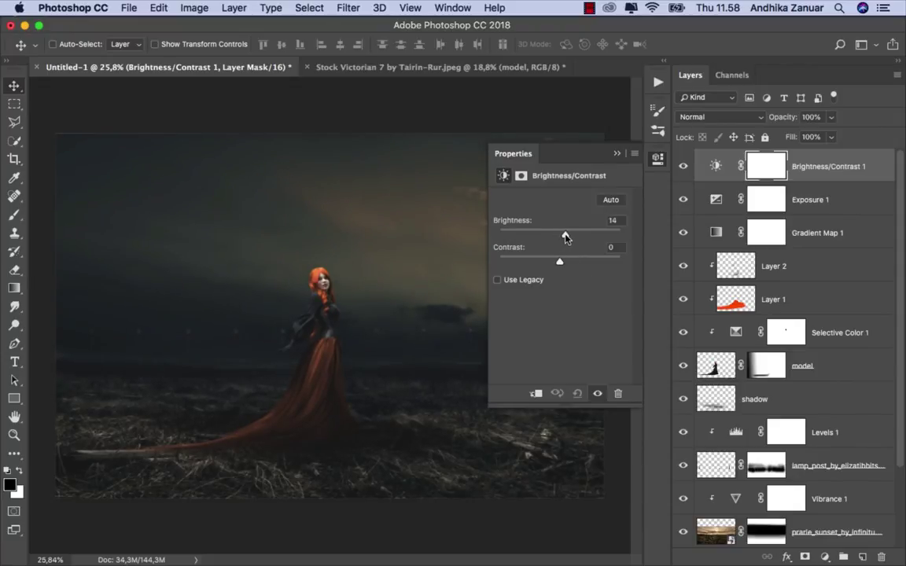
pyautogui.click(592, 143)
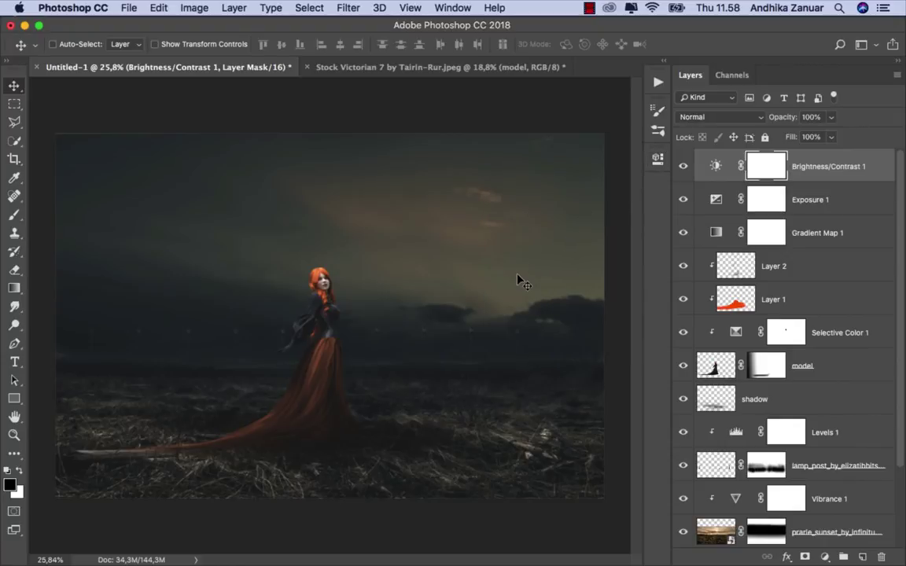
pyautogui.doubleClick(763, 169)
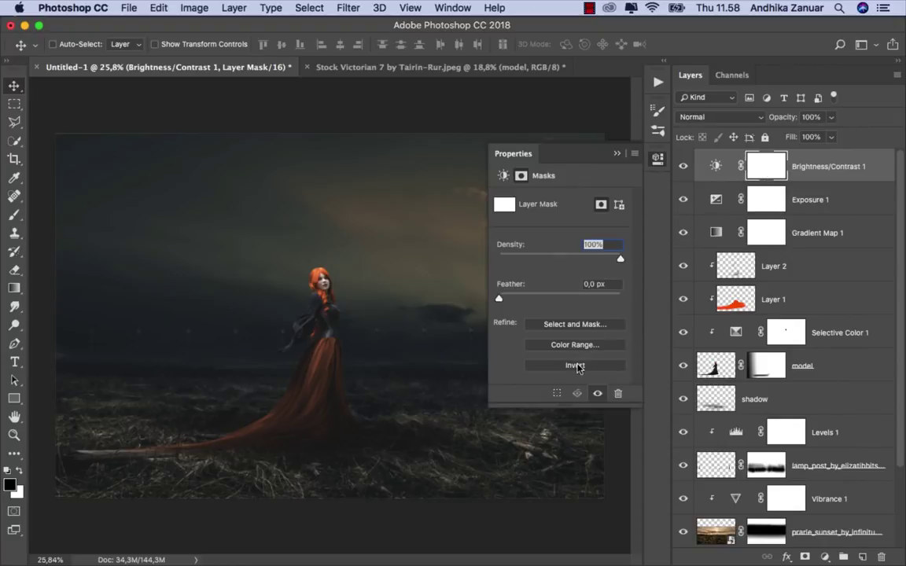
pyautogui.click(591, 365)
pyautogui.click(617, 154)
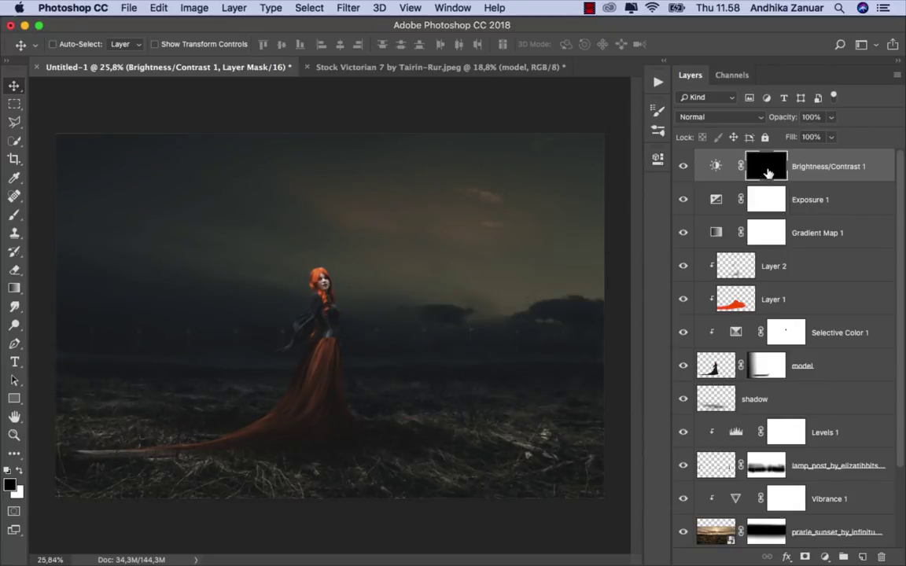
pyautogui.click(14, 213)
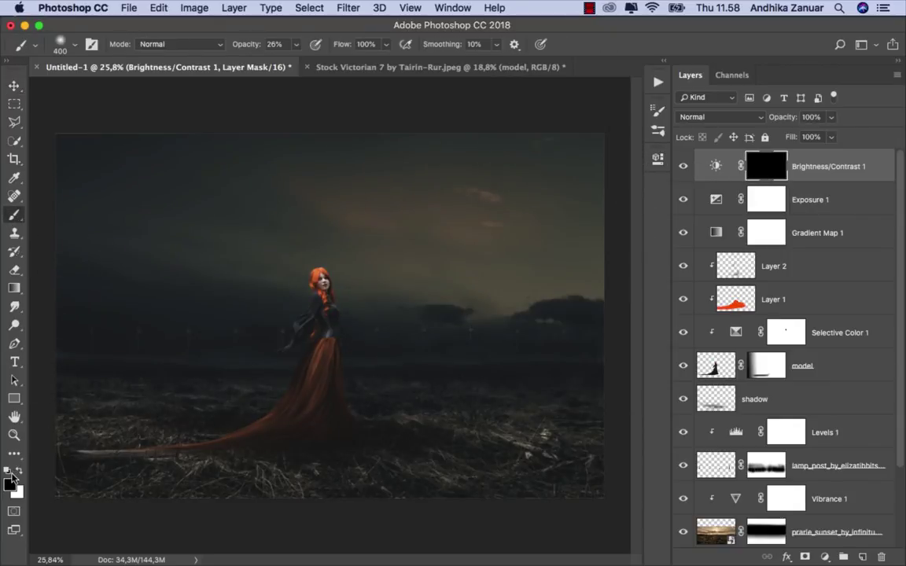
# Paint white with a large soft brush on the Brightness/Contrast 1 mask over the woman and sky.
pyautogui.press('x')
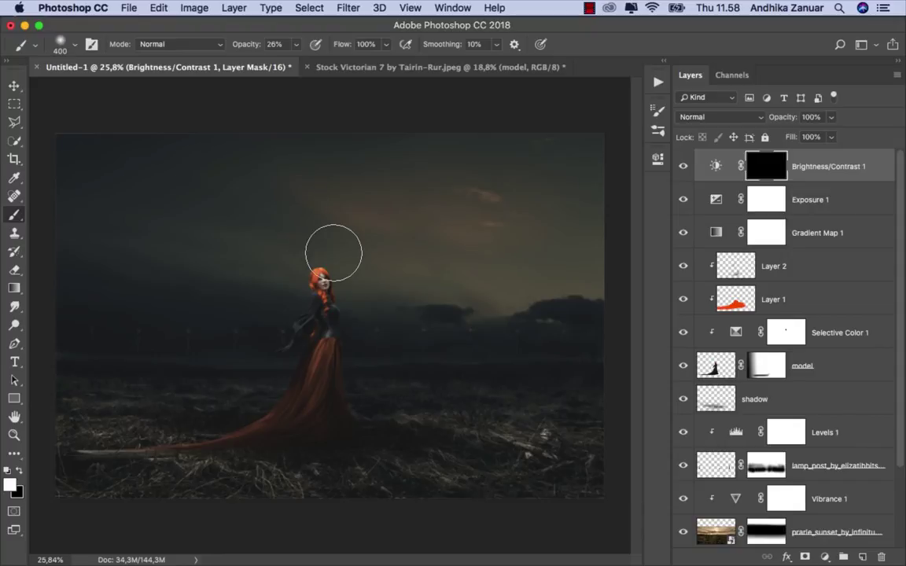
pyautogui.press(']')
pyautogui.press(']')
pyautogui.press(']')
pyautogui.press(']')
pyautogui.press(']')
pyautogui.press(']')
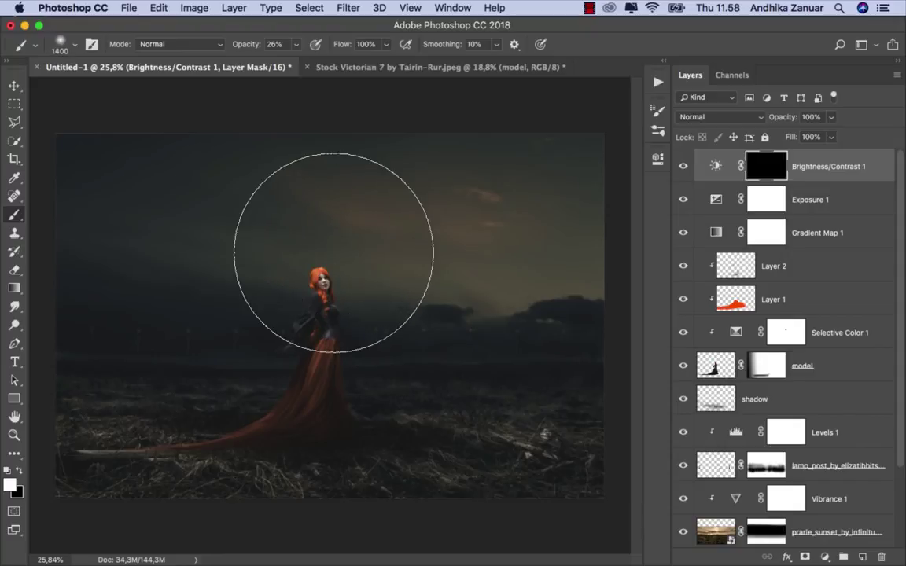
pyautogui.press(']')
pyautogui.press(']')
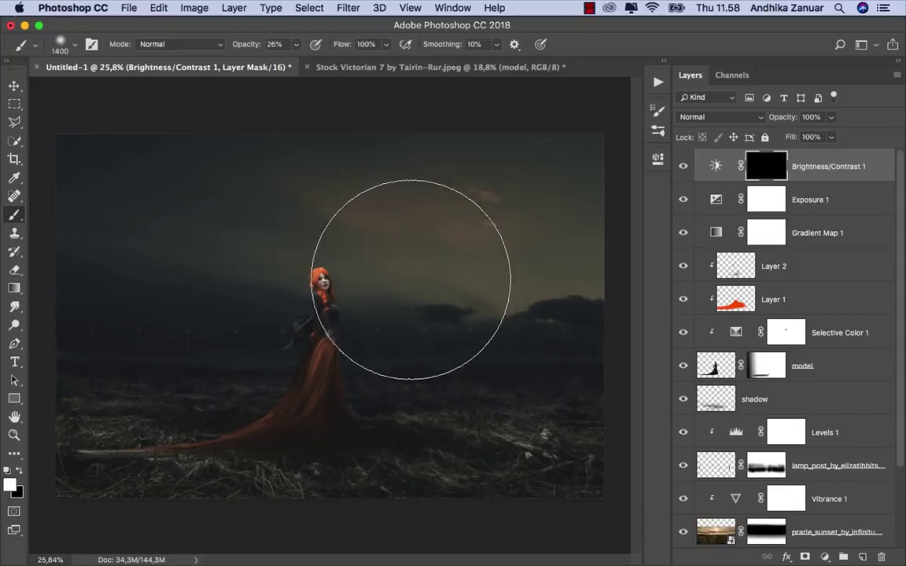
pyautogui.moveTo(383, 273)
pyautogui.mouseDown()
pyautogui.moveTo(315, 289)
pyautogui.moveTo(334, 299)
pyautogui.moveTo(365, 294)
pyautogui.moveTo(182, 252)
pyautogui.mouseUp()
pyautogui.moveTo(394, 283)
pyautogui.mouseDown()
pyautogui.moveTo(330, 282)
pyautogui.moveTo(213, 212)
pyautogui.moveTo(401, 287)
pyautogui.moveTo(314, 304)
pyautogui.moveTo(379, 302)
pyautogui.moveTo(394, 171)
pyautogui.moveTo(287, 213)
pyautogui.moveTo(394, 171)
pyautogui.moveTo(375, 324)
pyautogui.moveTo(328, 263)
pyautogui.moveTo(345, 294)
pyautogui.mouseUp()
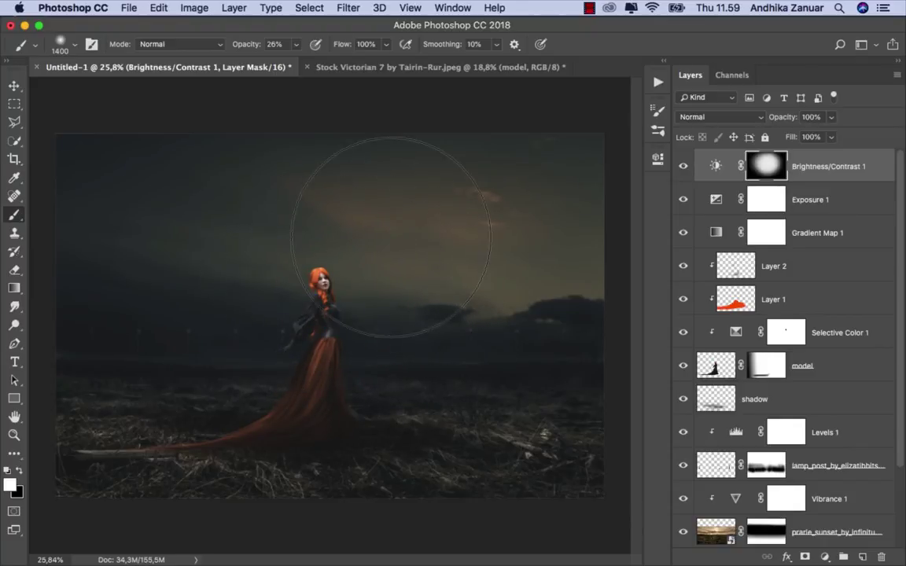
pyautogui.click(13, 86)
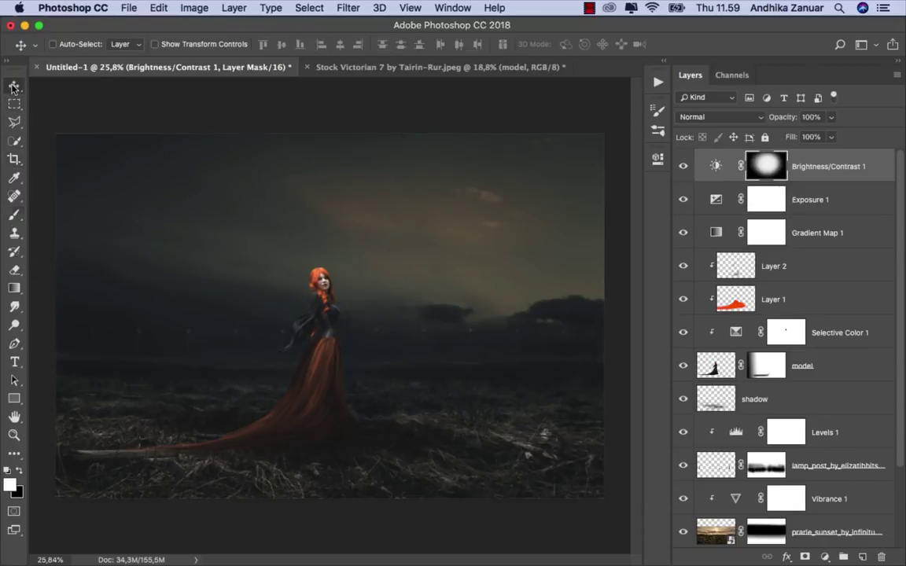
pyautogui.click(680, 170)
pyautogui.click(824, 179)
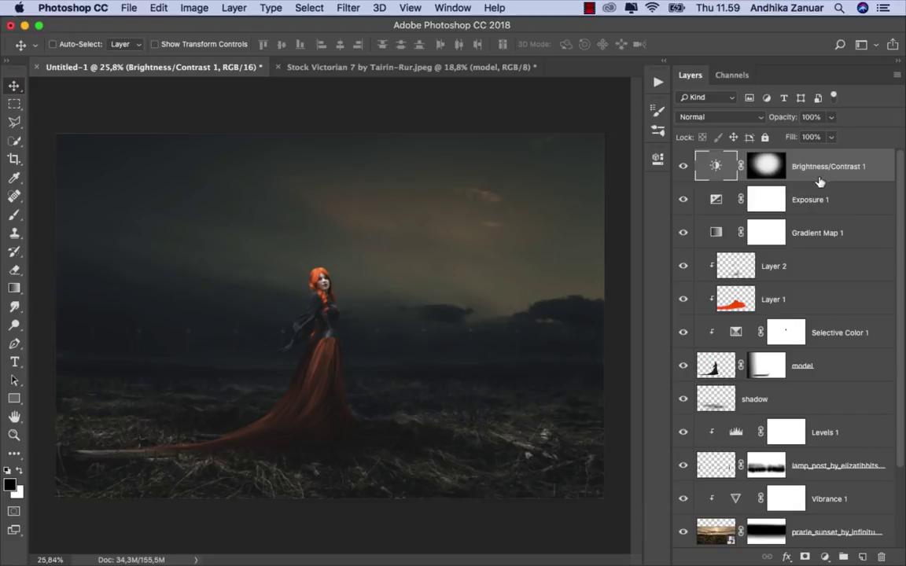
# Save a copy as done.jpg in JPEG format at maximum quality 12.
pyautogui.click(129, 7)
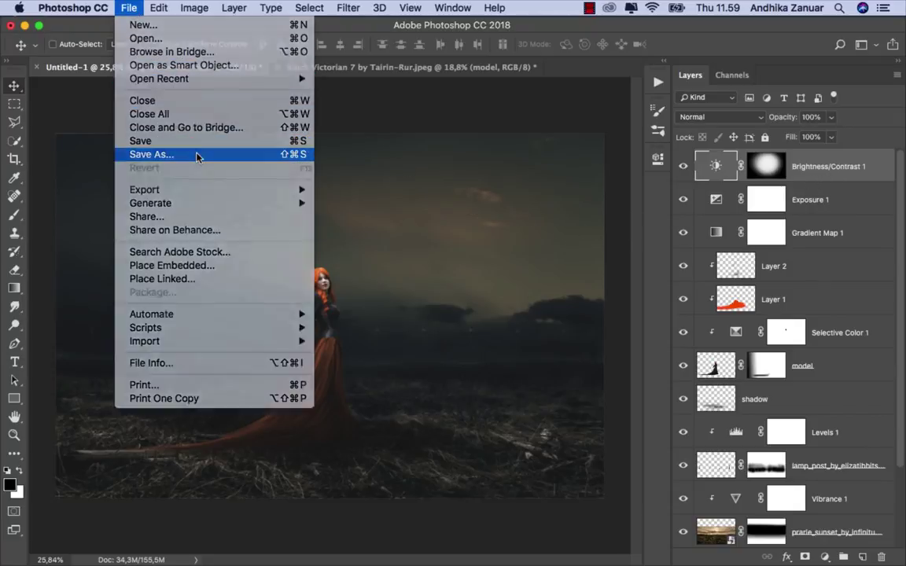
pyautogui.click(196, 156)
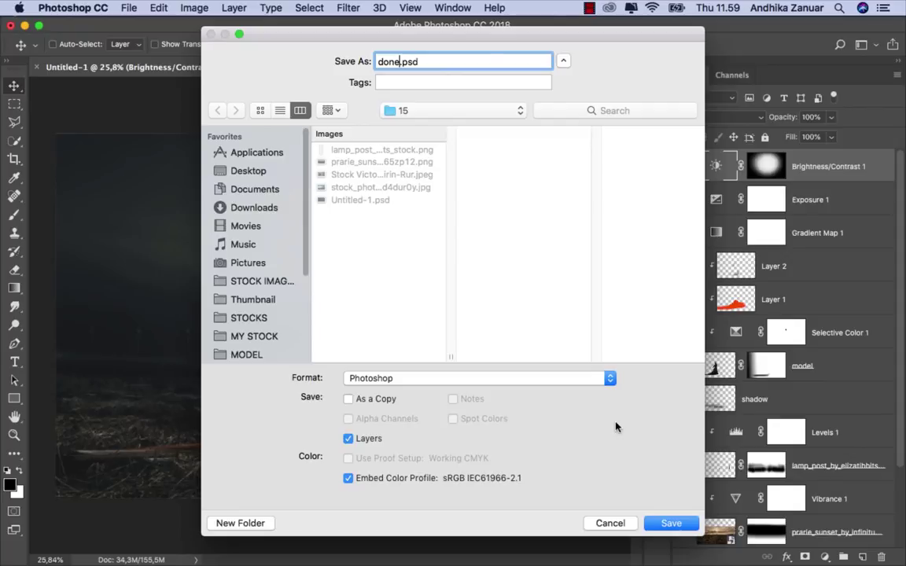
pyautogui.click(542, 380)
pyautogui.click(473, 443)
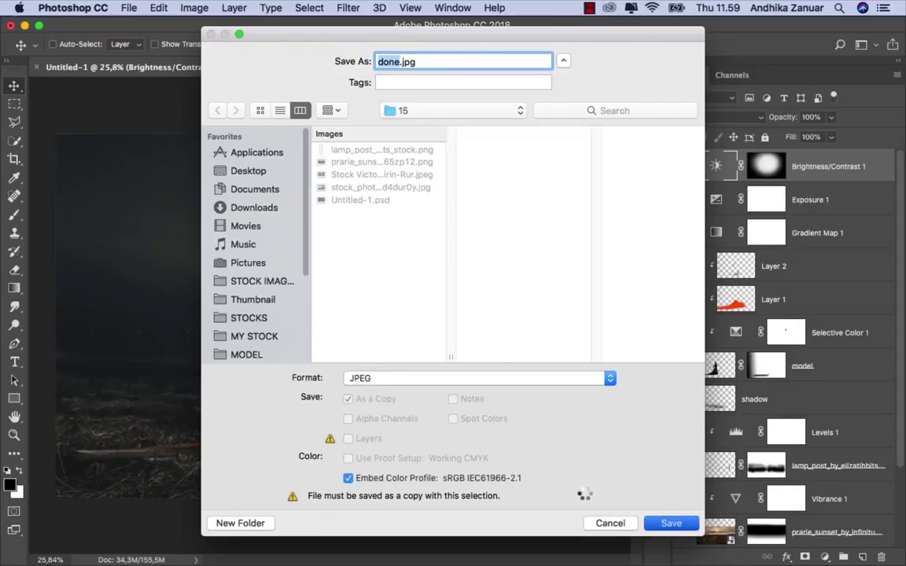
pyautogui.press('Return')
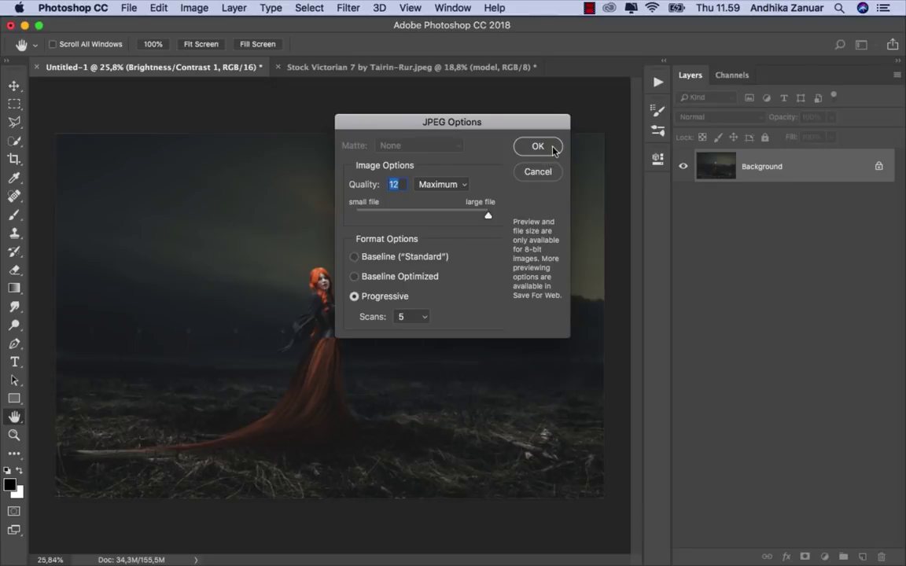
pyautogui.press('Return')
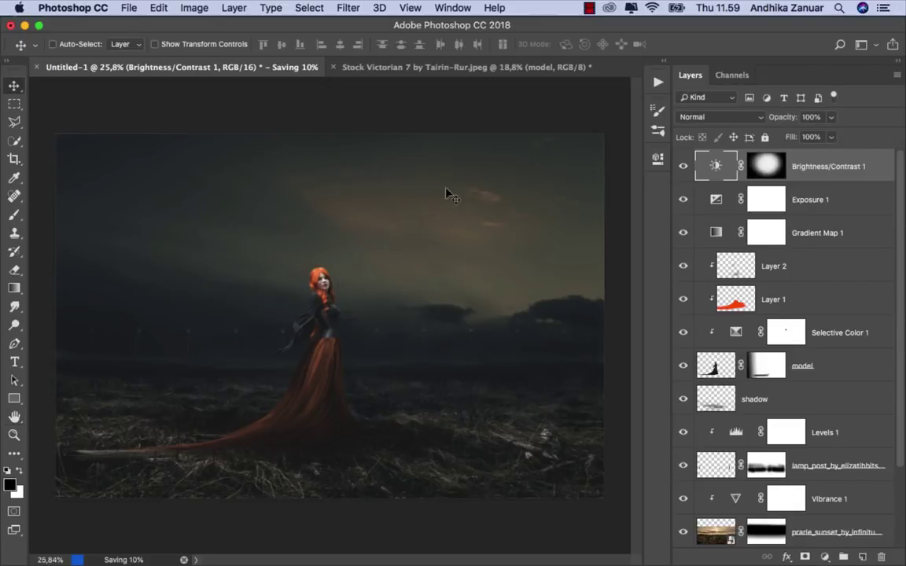
# Select done.jpg in the Images folder and Quick Look preview it full size.
pyautogui.click(126, 9)
pyautogui.click(177, 38)
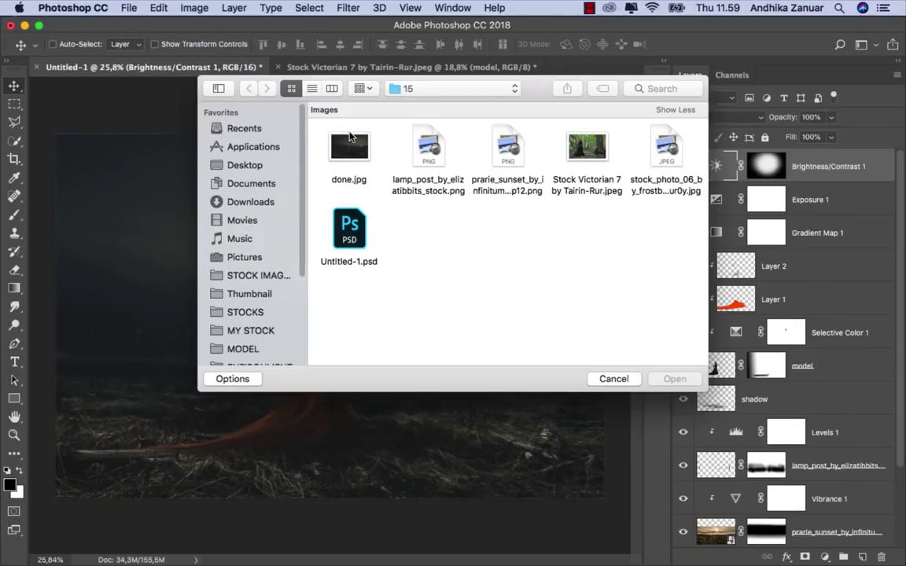
pyautogui.click(351, 138)
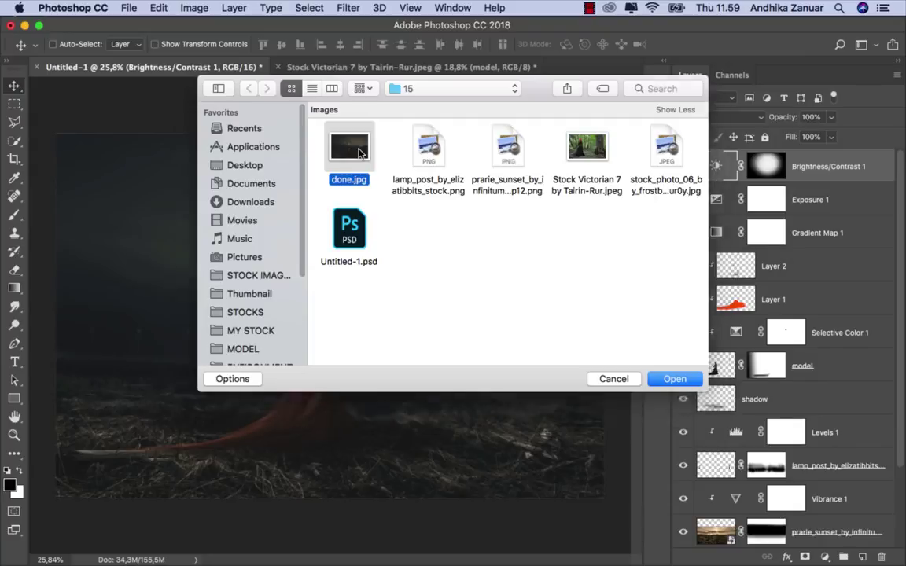
pyautogui.press('space')
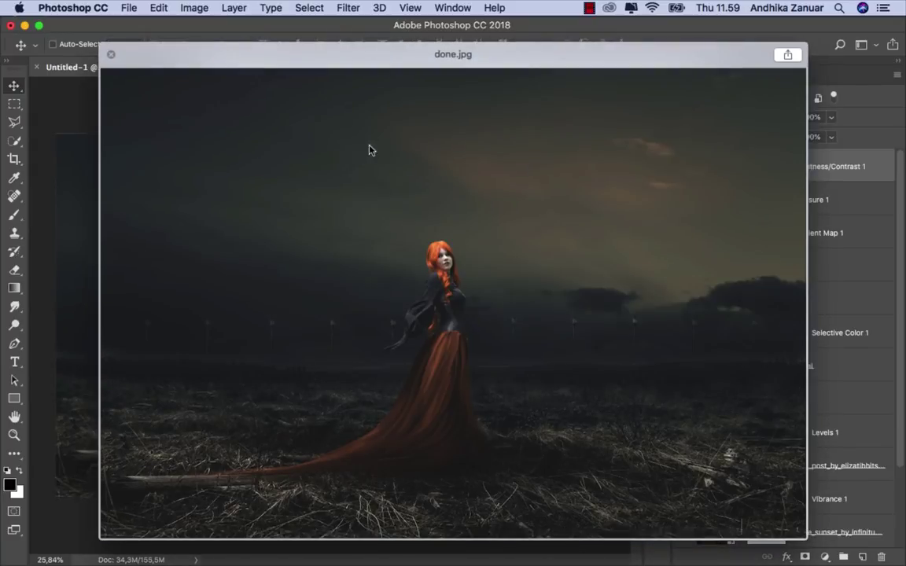